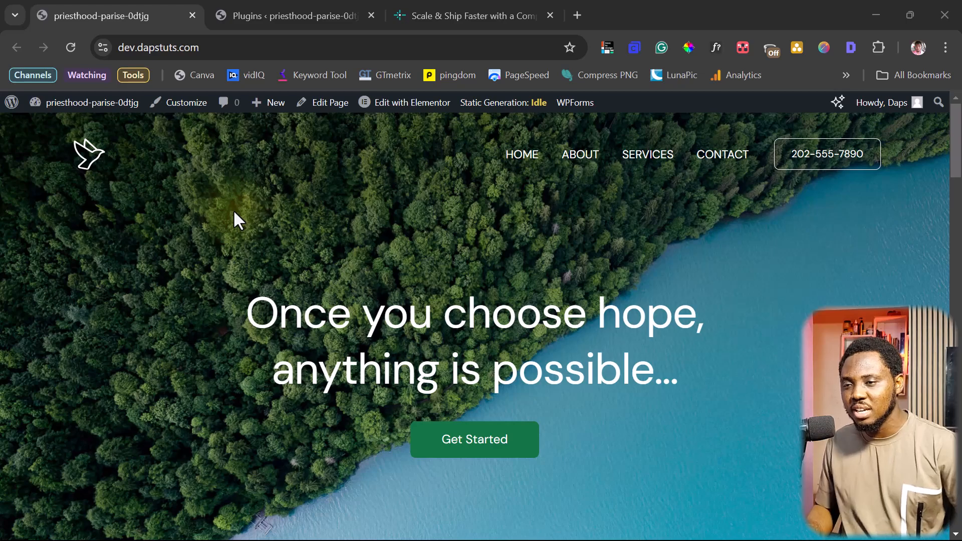
Scroll through the WordPress home page from hero to call-to-action, then switch to the Netlify tab
scroll(238, 206, down, 10)
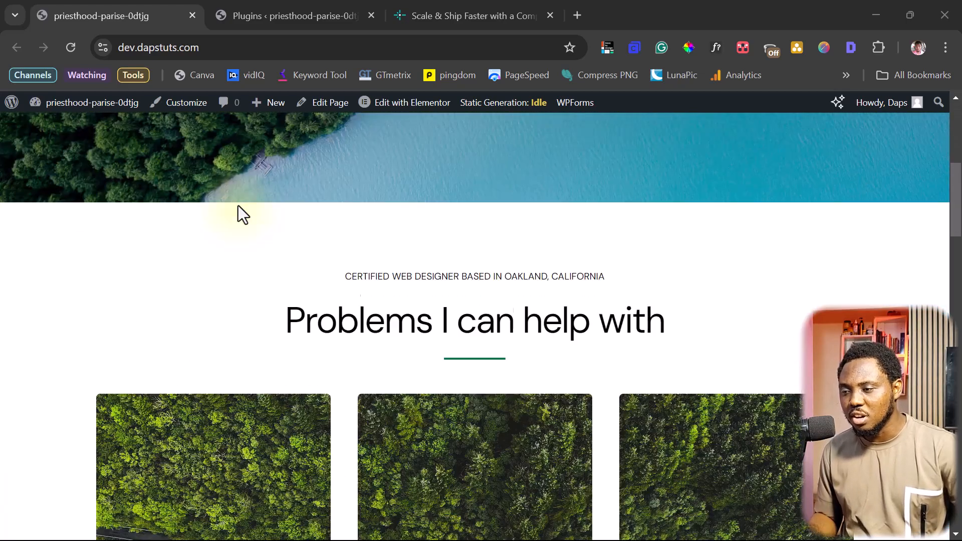
scroll(238, 206, down, 10)
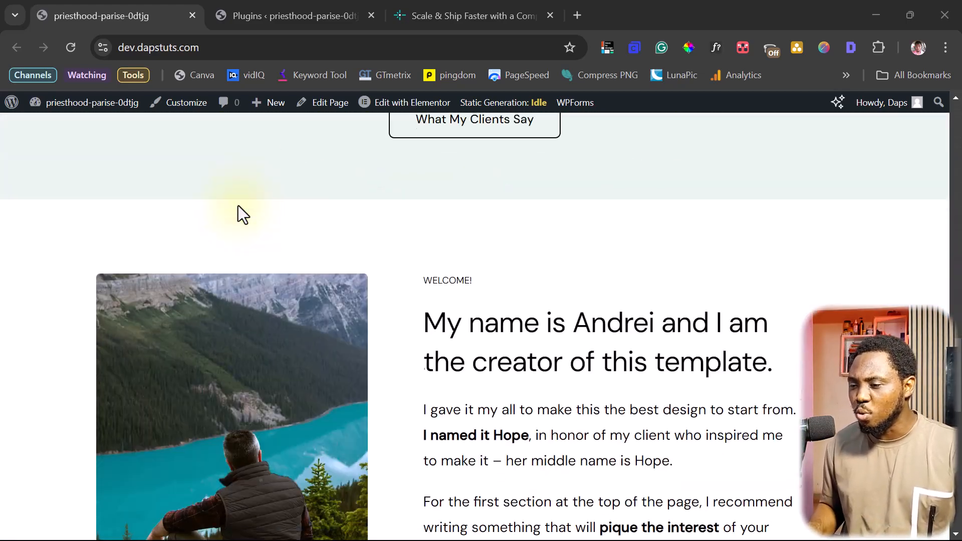
scroll(238, 205, down, 10)
scroll(238, 205, up, 2)
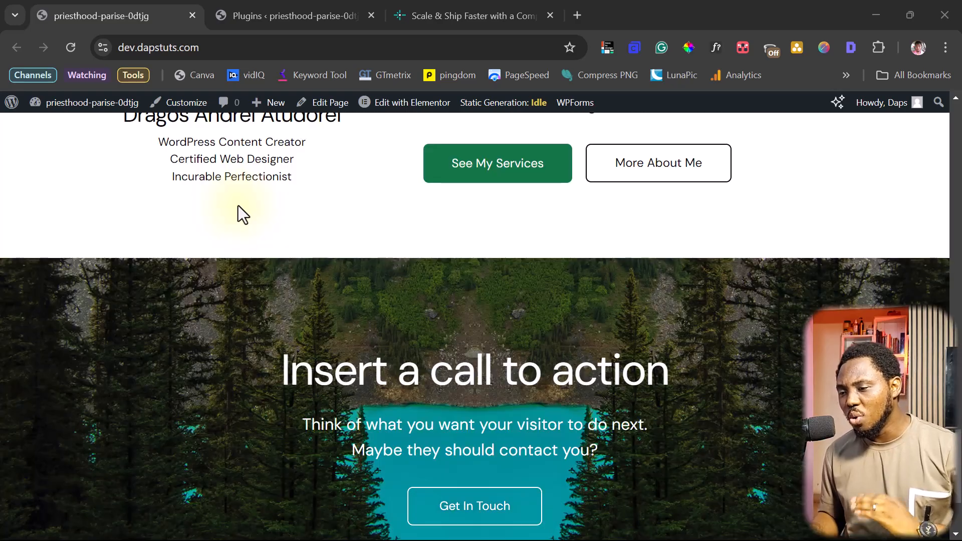
scroll(239, 206, down, 4)
scroll(238, 207, up, 15)
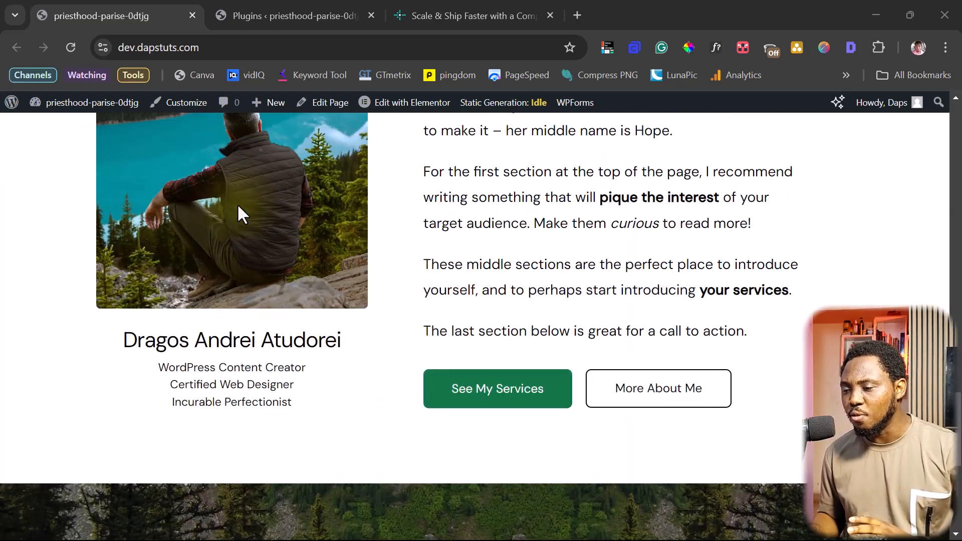
scroll(238, 207, up, 8)
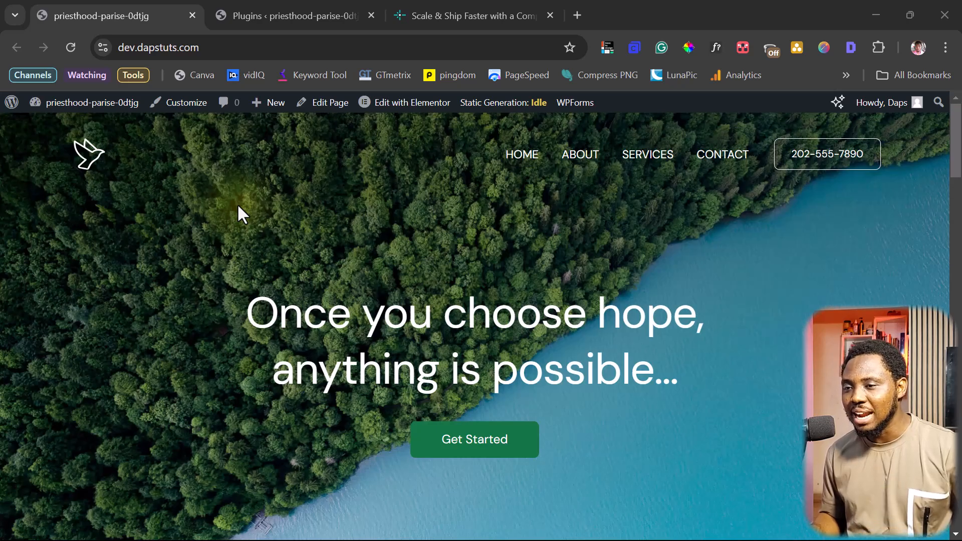
click(444, 16)
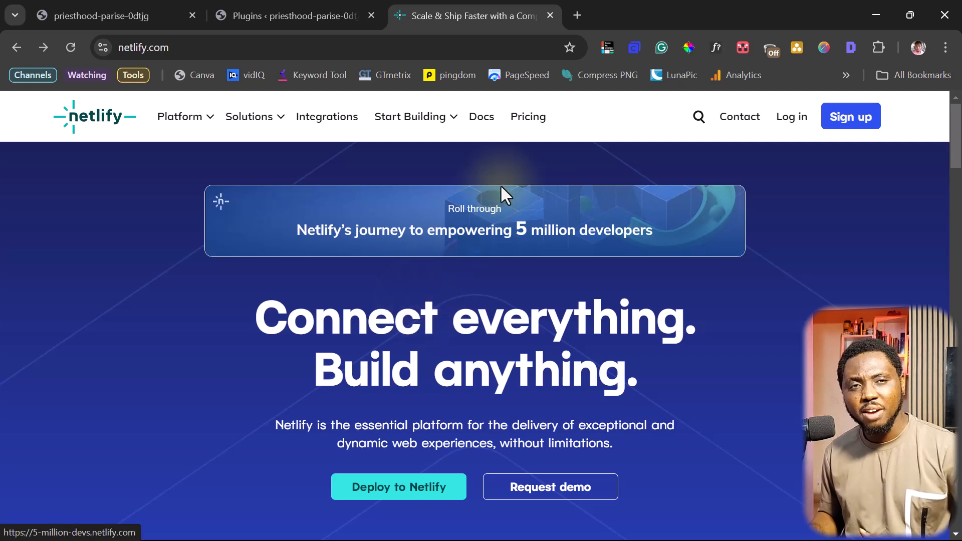
Review Netlify's Starter ($0), Pro ($19) and Enterprise (Custom) plan features, then return to WordPress
click(528, 116)
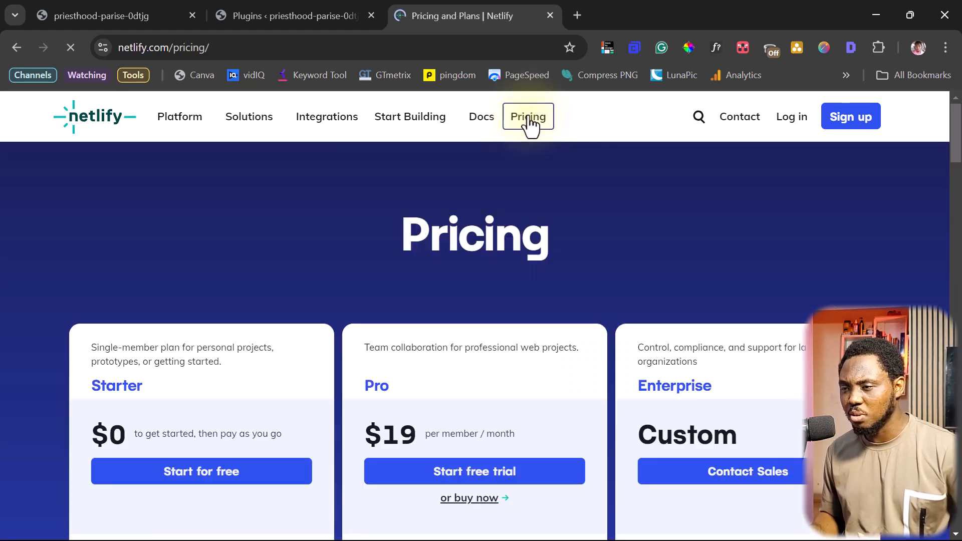
scroll(113, 339, down, 5)
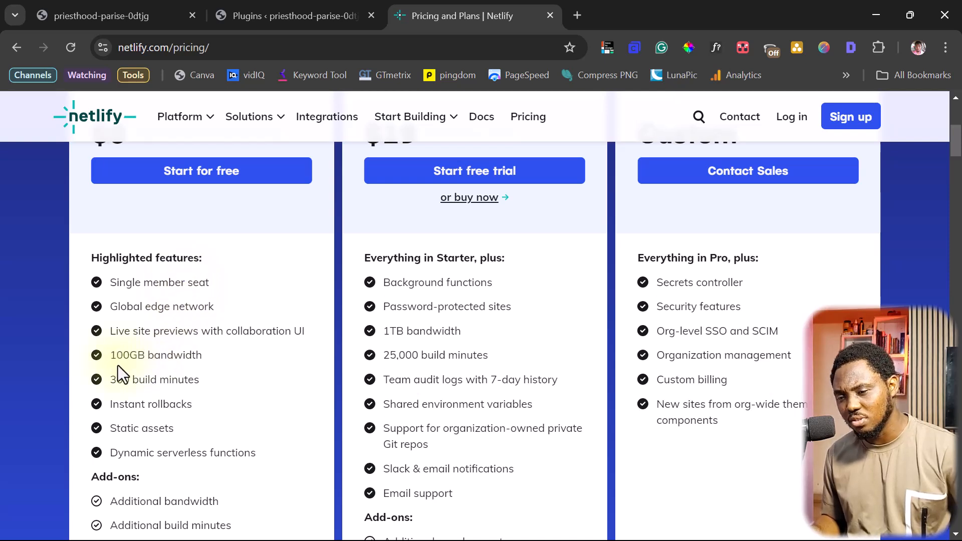
scroll(189, 380, down, 2)
scroll(191, 381, up, 7)
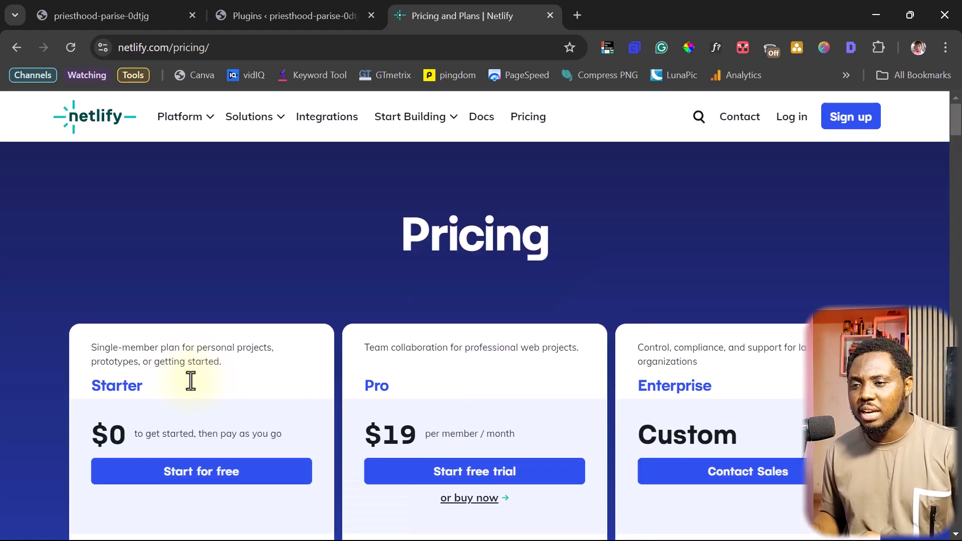
click(95, 12)
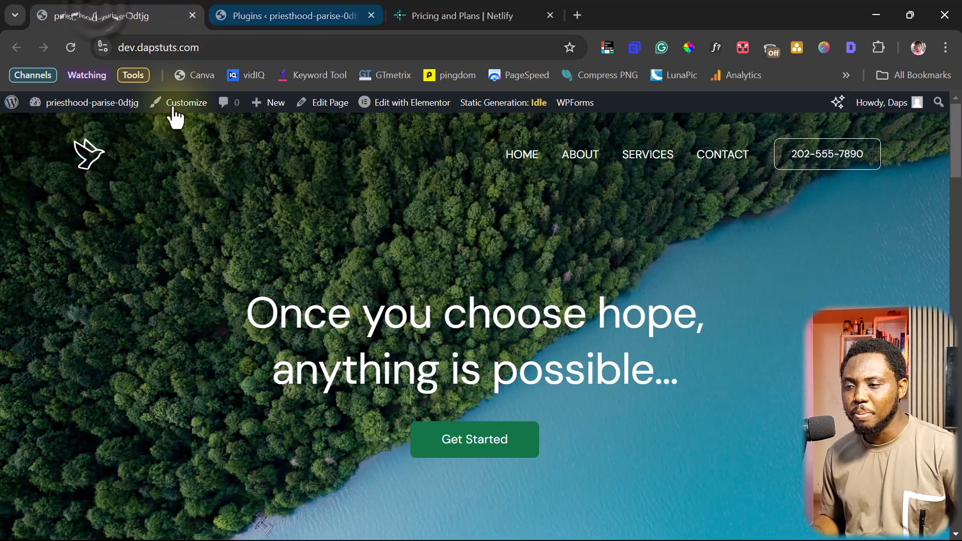
Search Add New Plugin for 'simply static' and confirm the Simply Static plugin shows installed and active
click(280, 18)
click(47, 145)
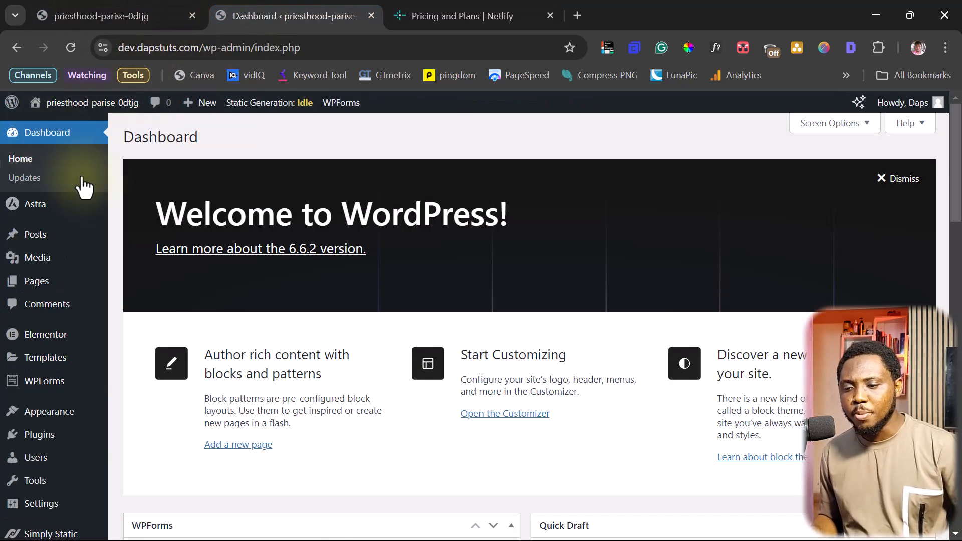
mouse_move(39, 438)
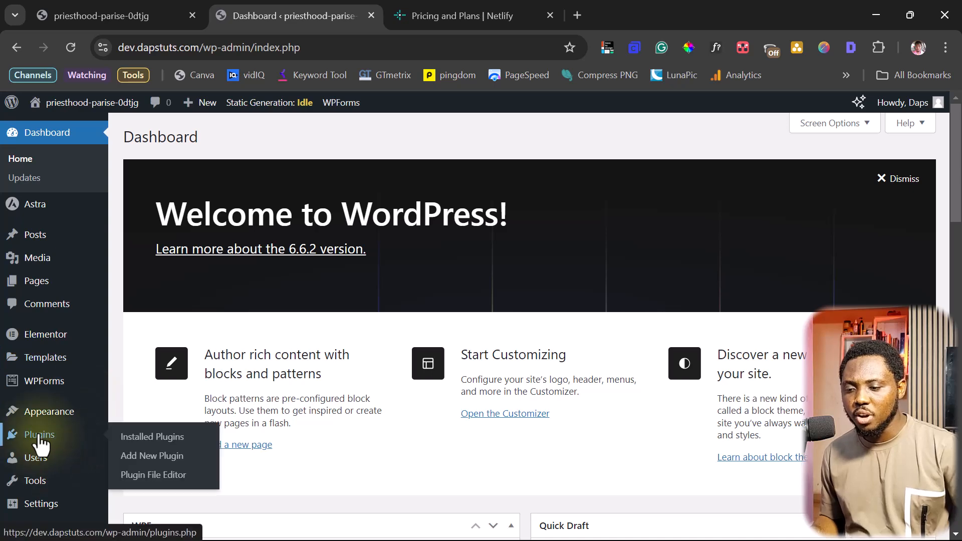
click(136, 457)
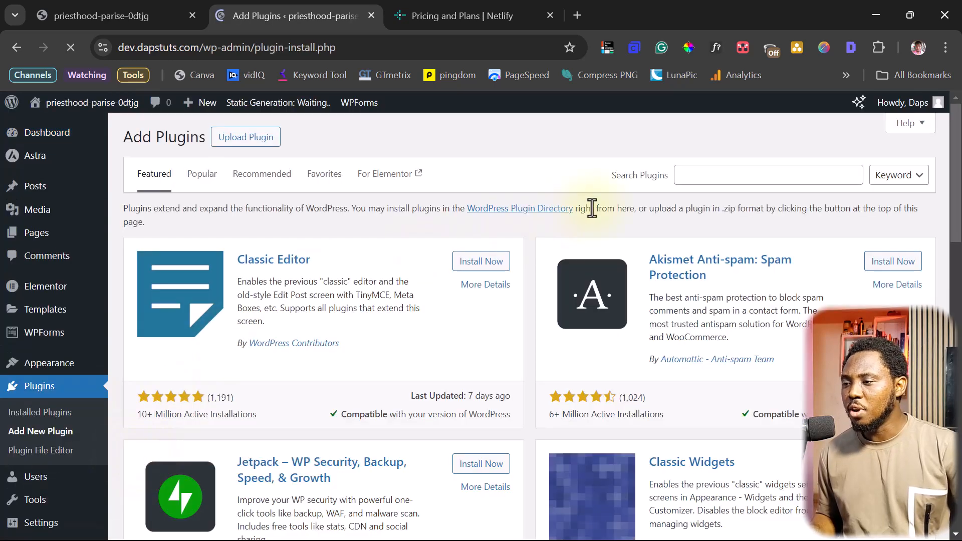
click(702, 175)
text(simply static)
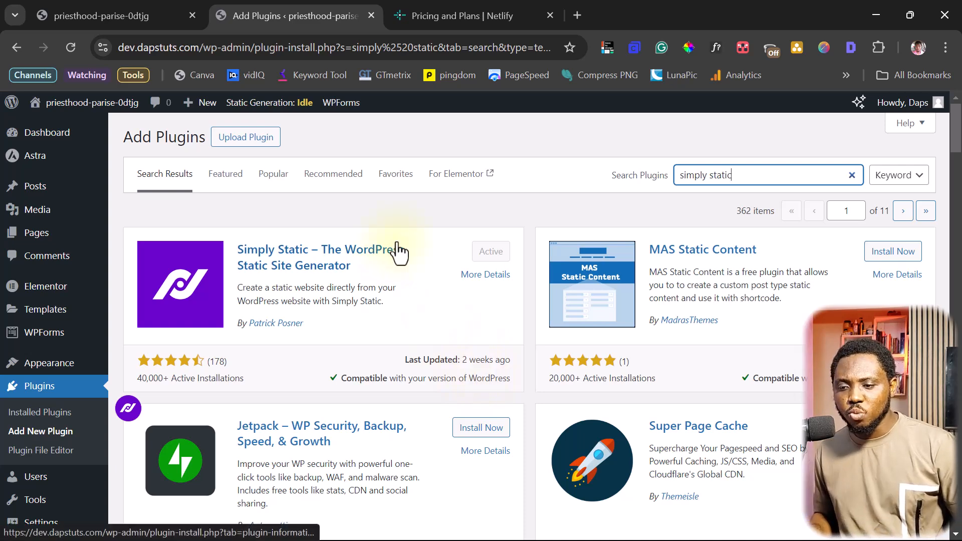
scroll(101, 331, down, 3)
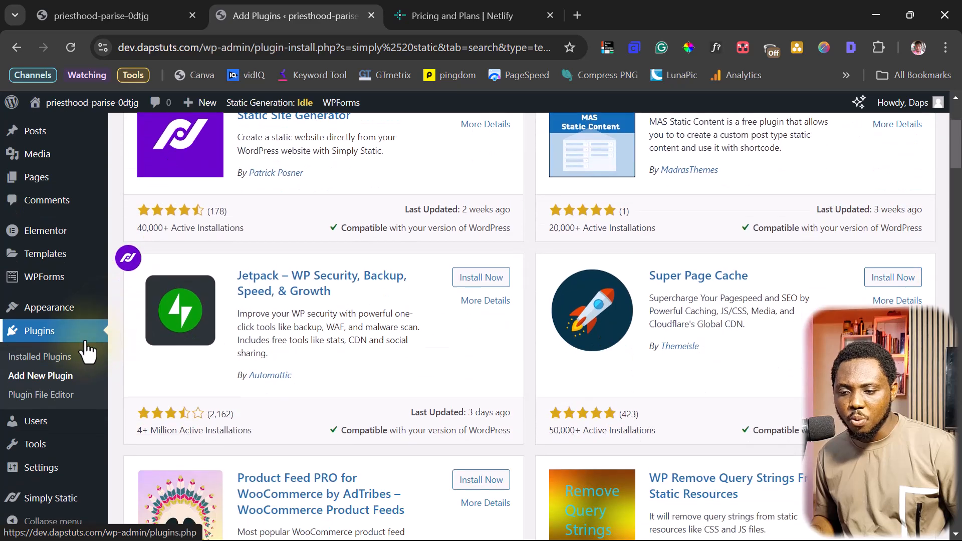
mouse_move(40, 504)
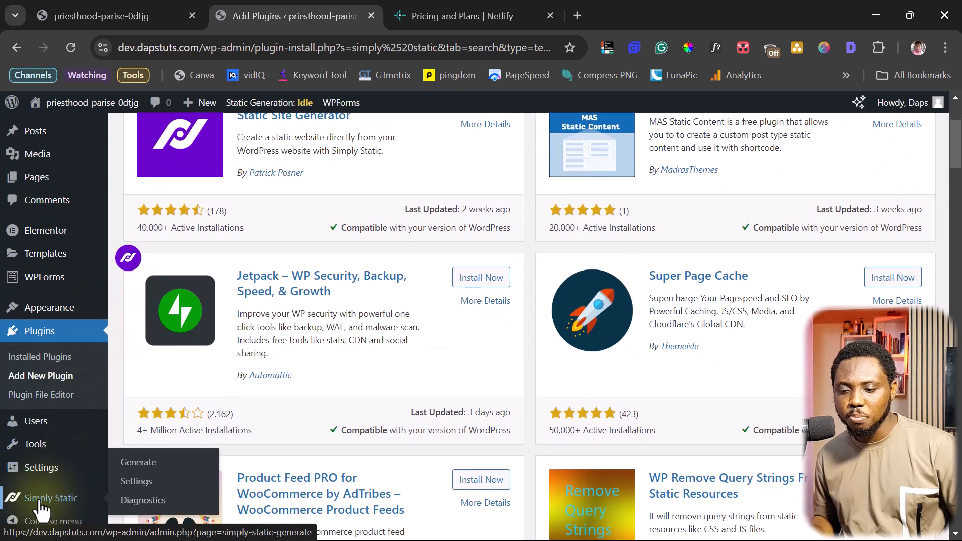
Generate Simply Static's export of 633 files and download the resulting ZIP archive
click(138, 463)
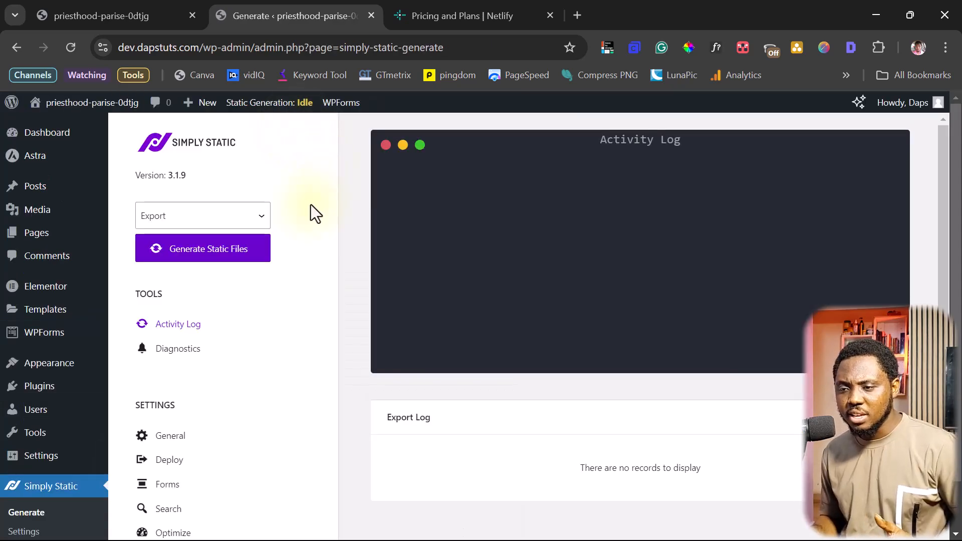
click(209, 250)
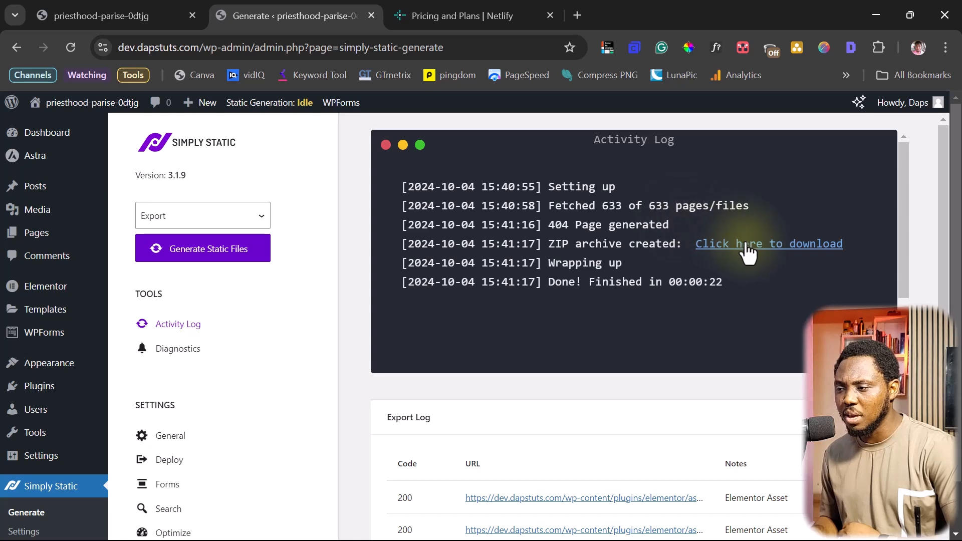
click(778, 246)
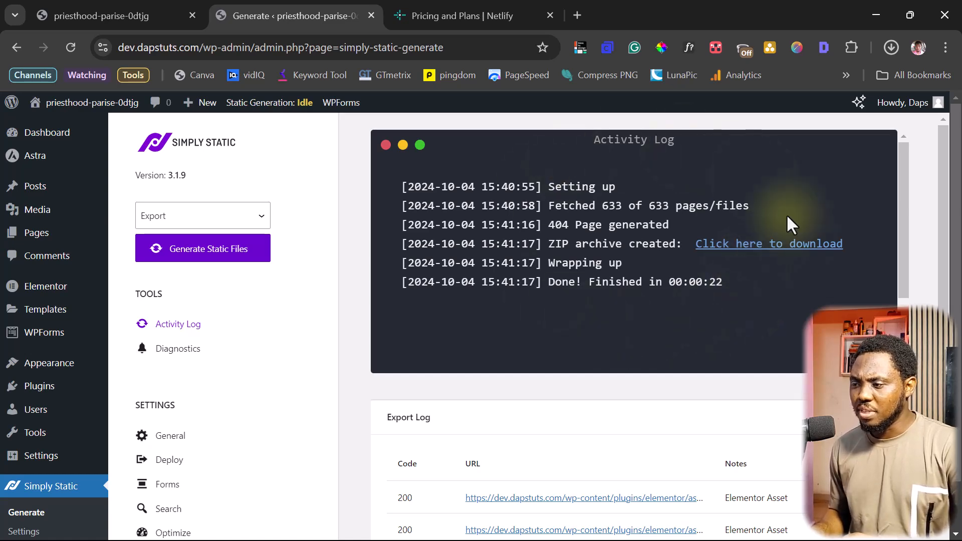
click(470, 14)
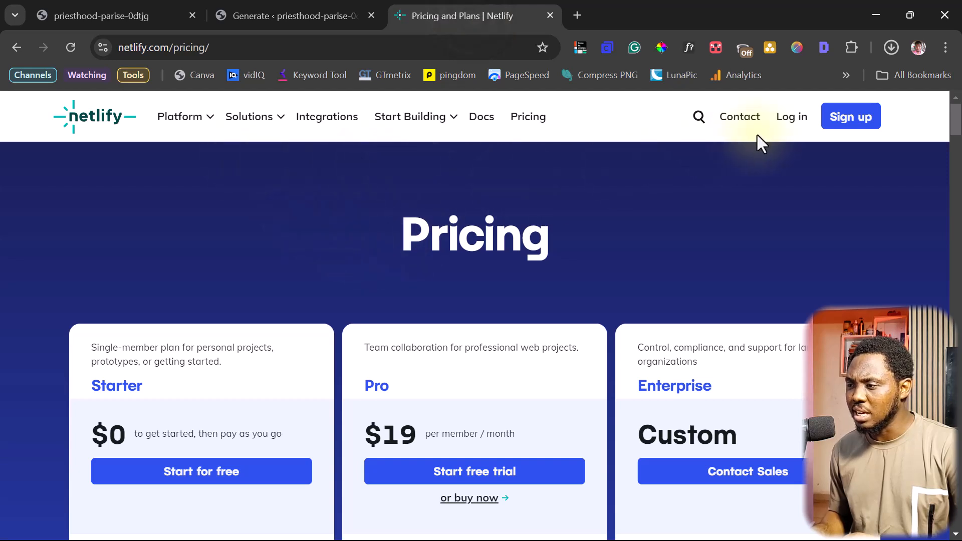
Log in to Netlify and drop the simply-static ZIP onto the manual deploy area
click(847, 120)
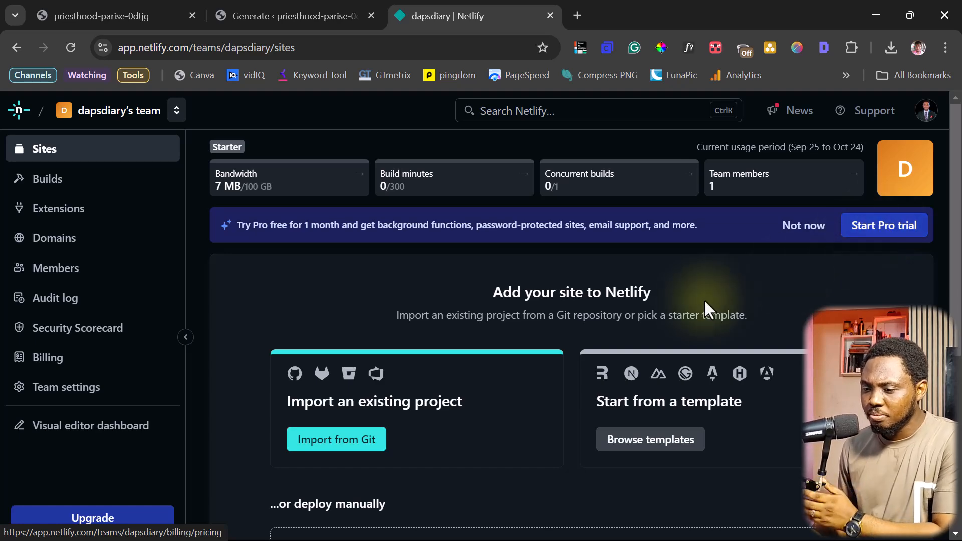
scroll(715, 306, down, 3)
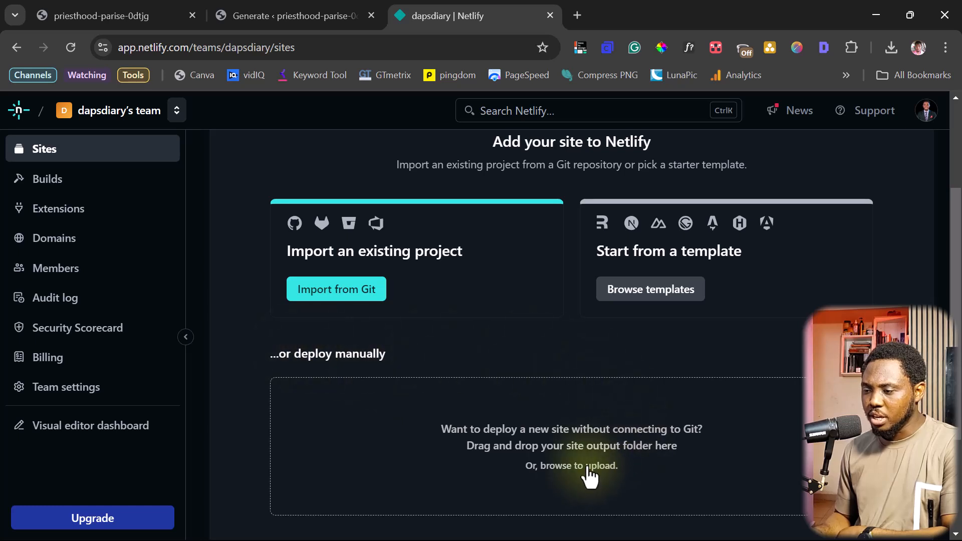
click(891, 48)
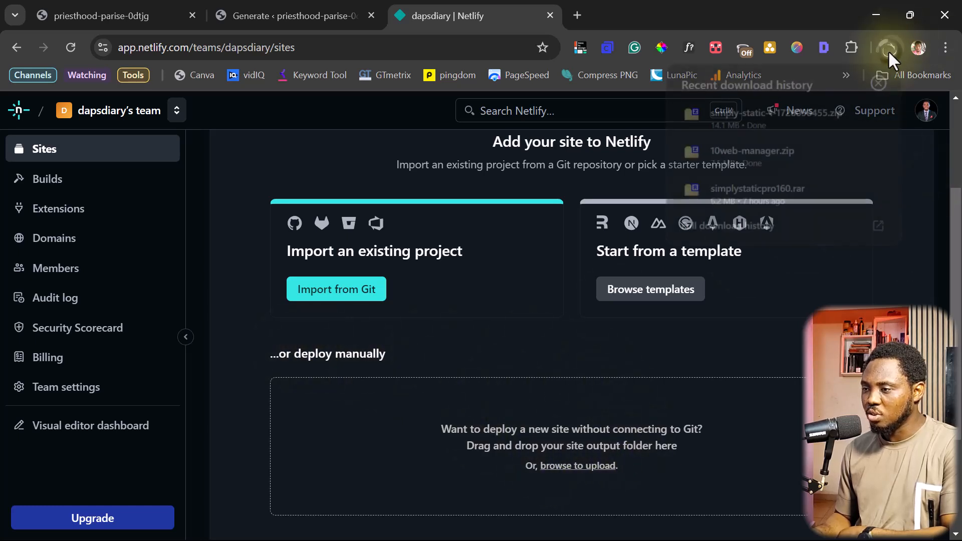
drag(772, 108, 464, 459)
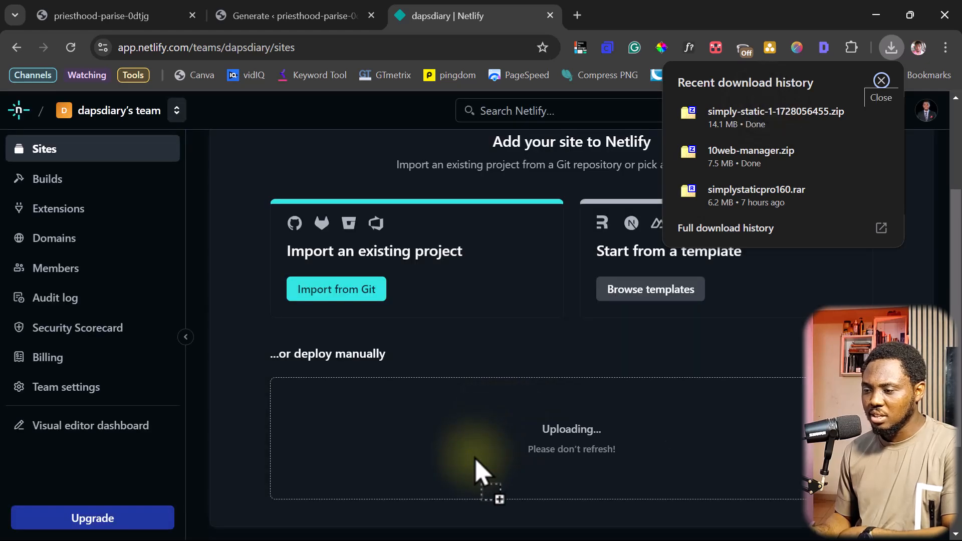
click(756, 343)
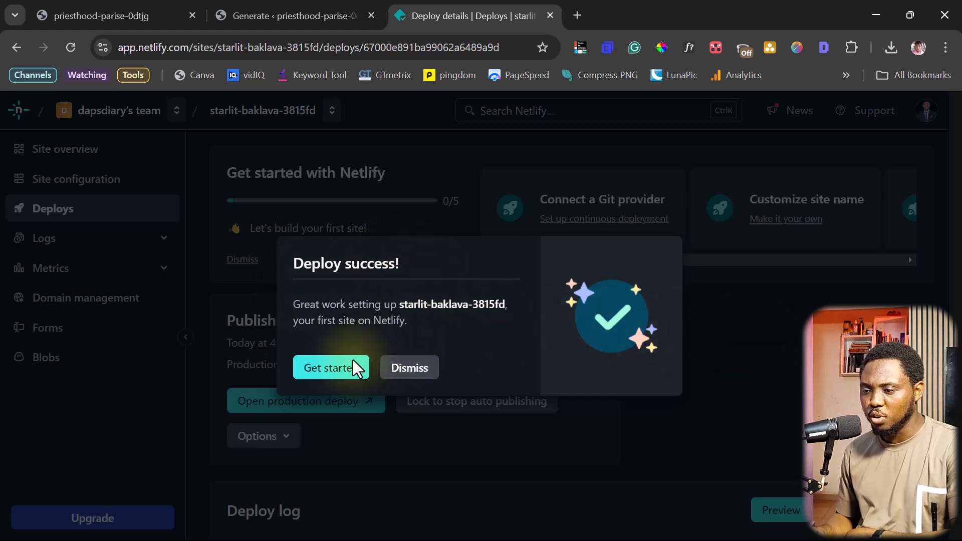
Dismiss the deploy success message and open the starlit-baklava-3815fd site overview
click(335, 370)
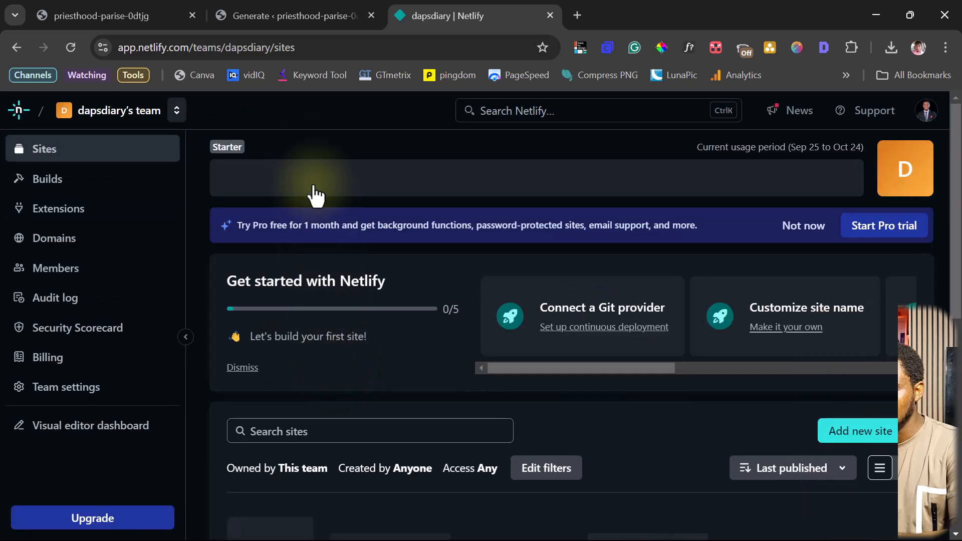
scroll(329, 183, down, 6)
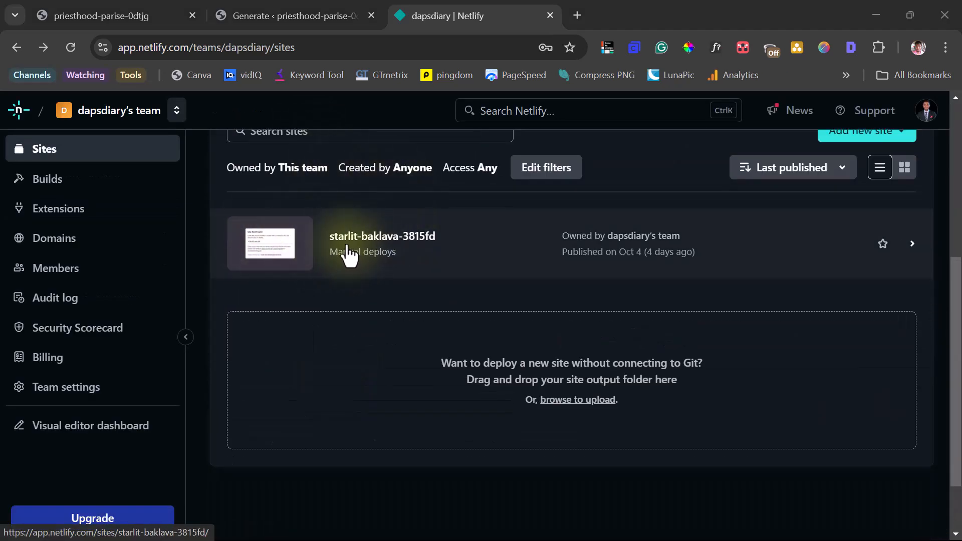
click(373, 246)
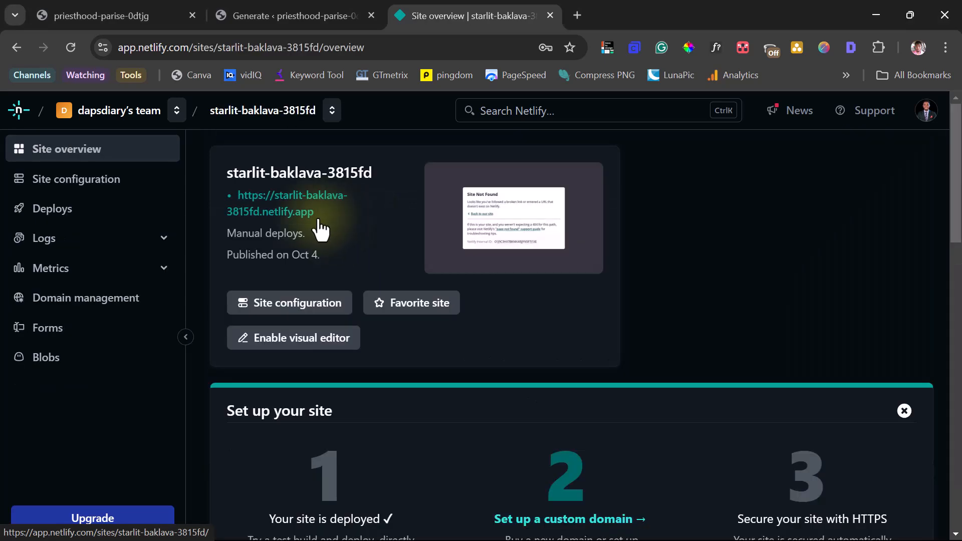
Browse the live starlit-baklava-3815fd.netlify.app home page and its About page
click(276, 206)
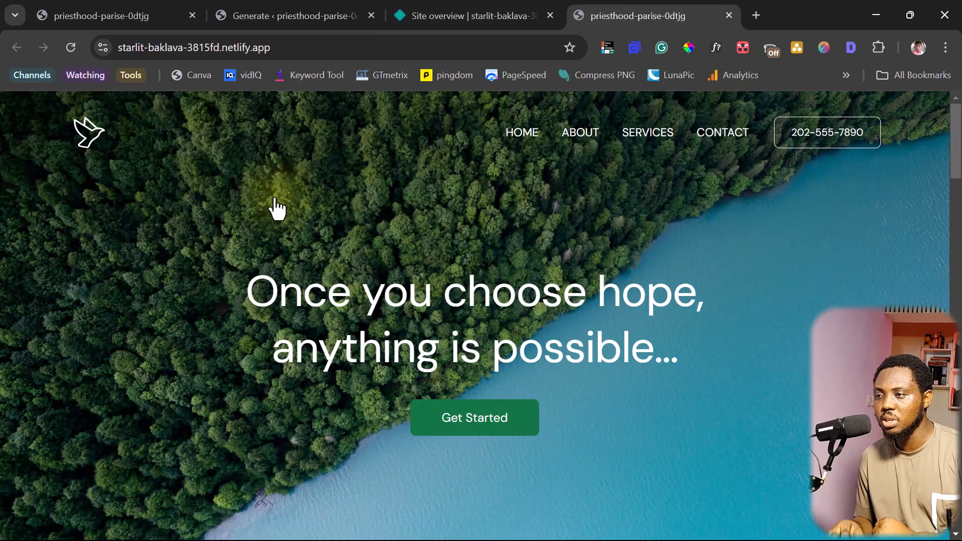
scroll(528, 250, down, 15)
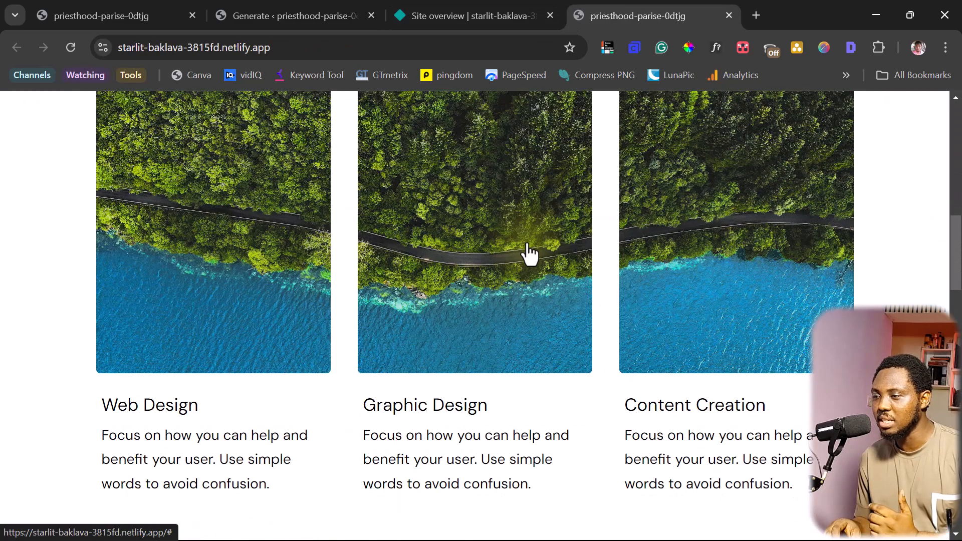
scroll(527, 242, down, 20)
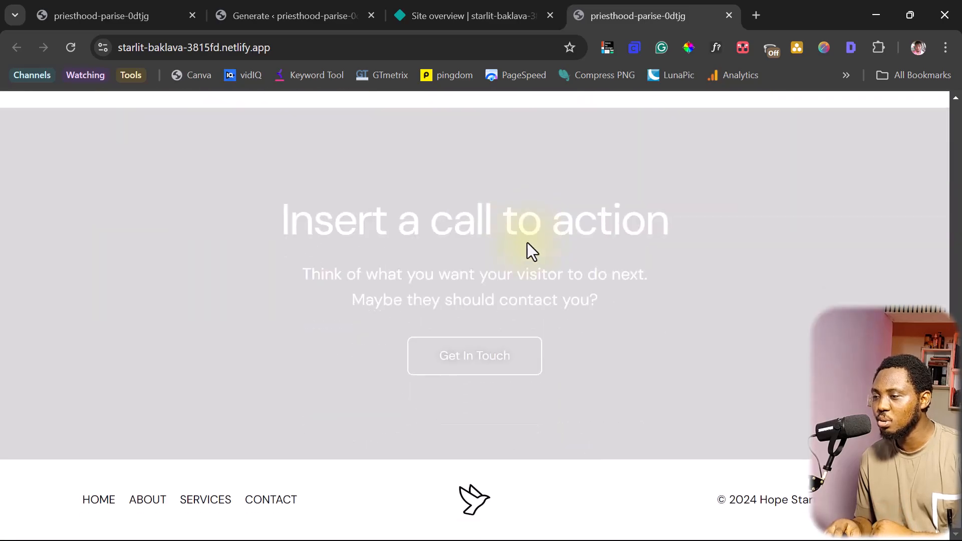
scroll(526, 241, up, 20)
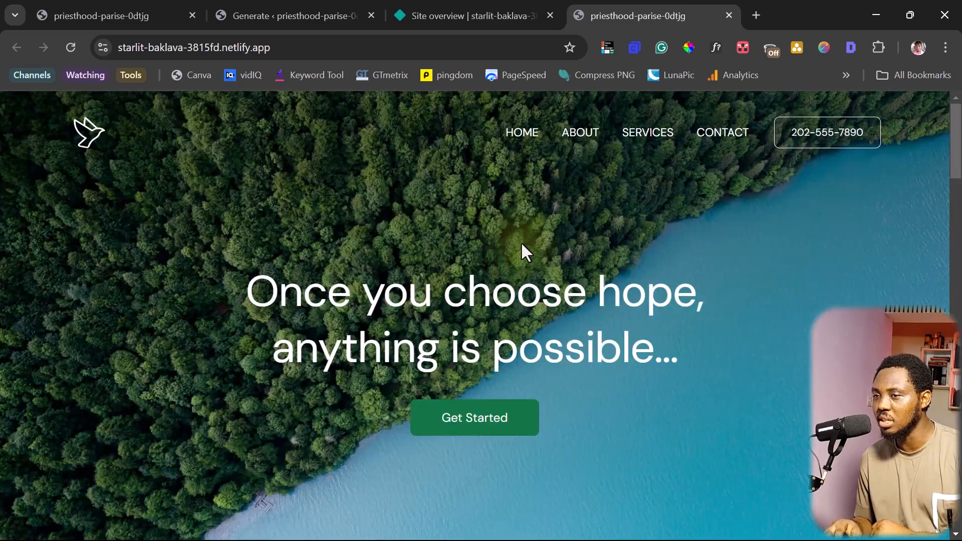
click(582, 135)
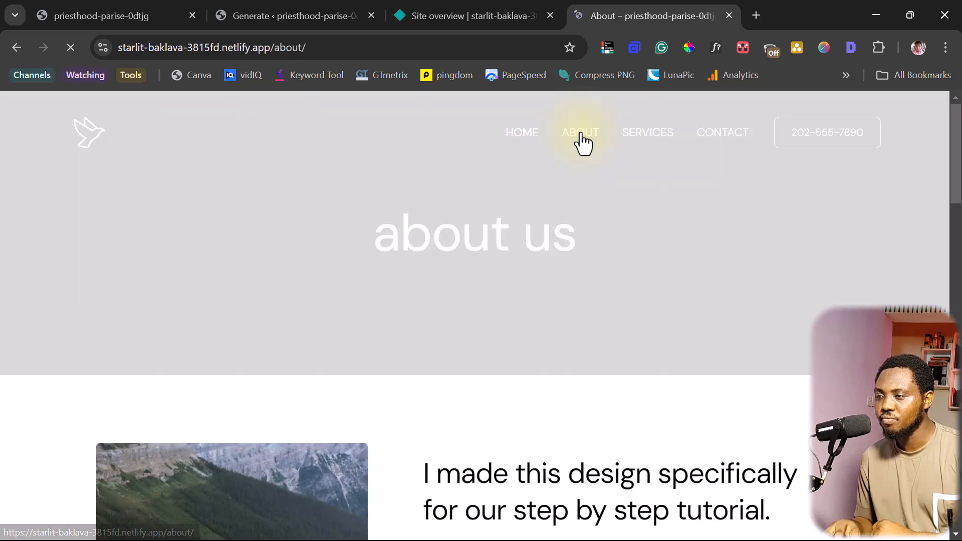
scroll(633, 238, down, 15)
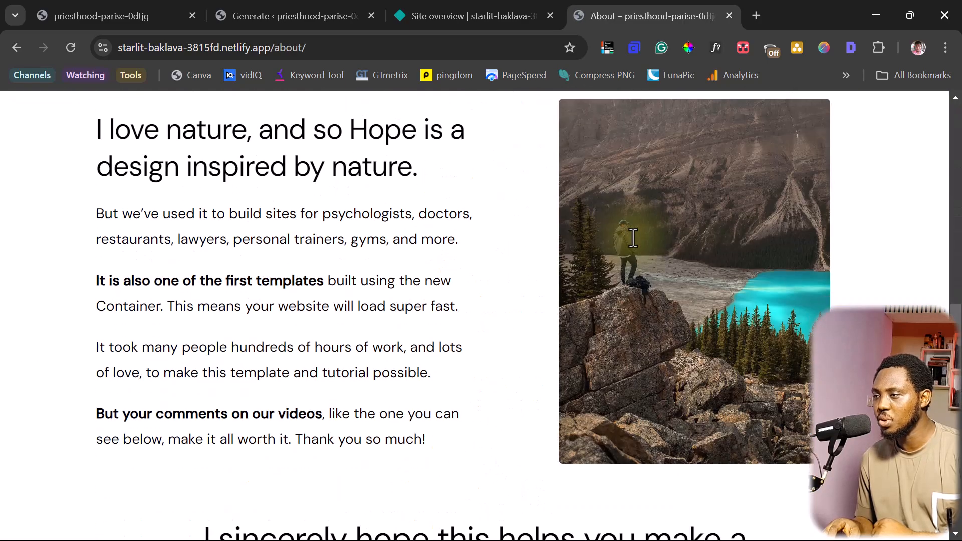
click(467, 16)
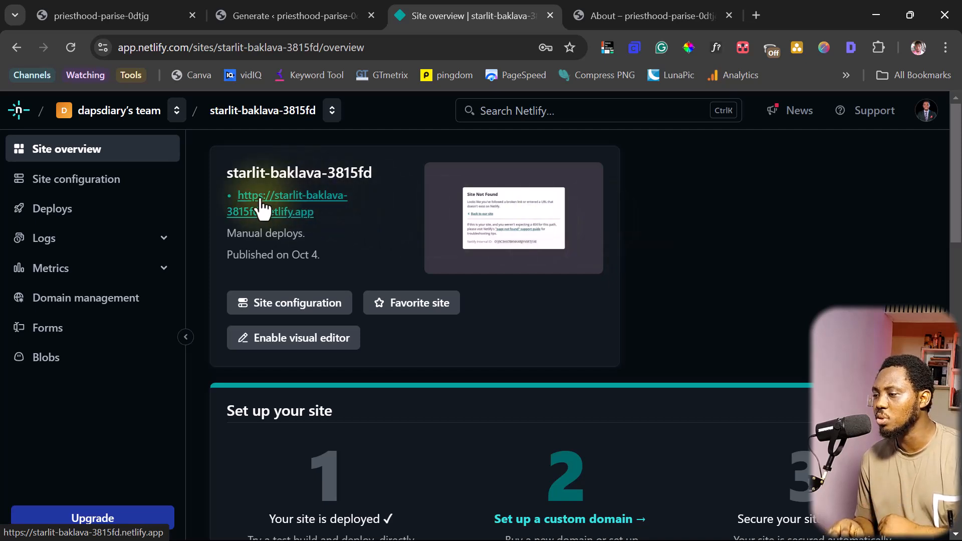
Verify and add dapstuts.site as the site's custom domain
scroll(350, 224, down, 3)
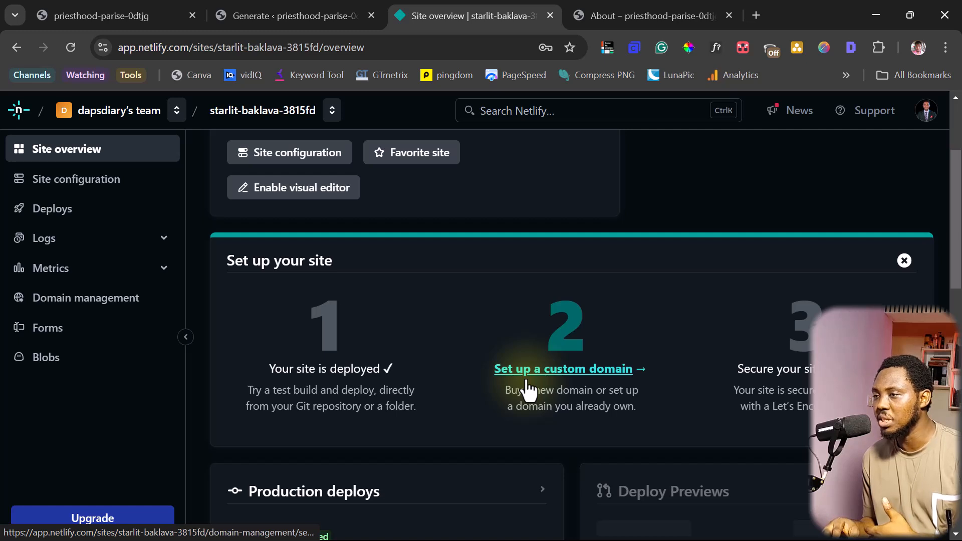
scroll(561, 329, down, 2)
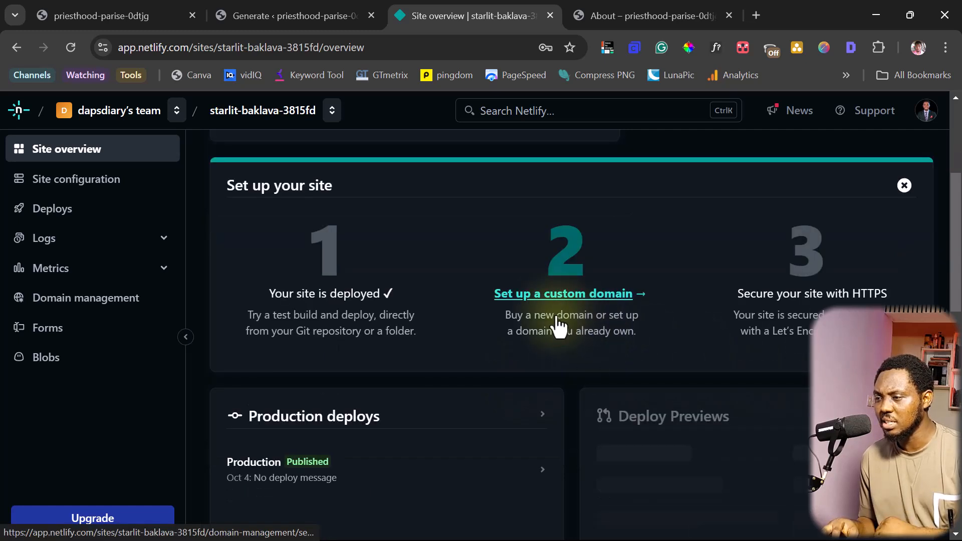
click(547, 296)
click(548, 303)
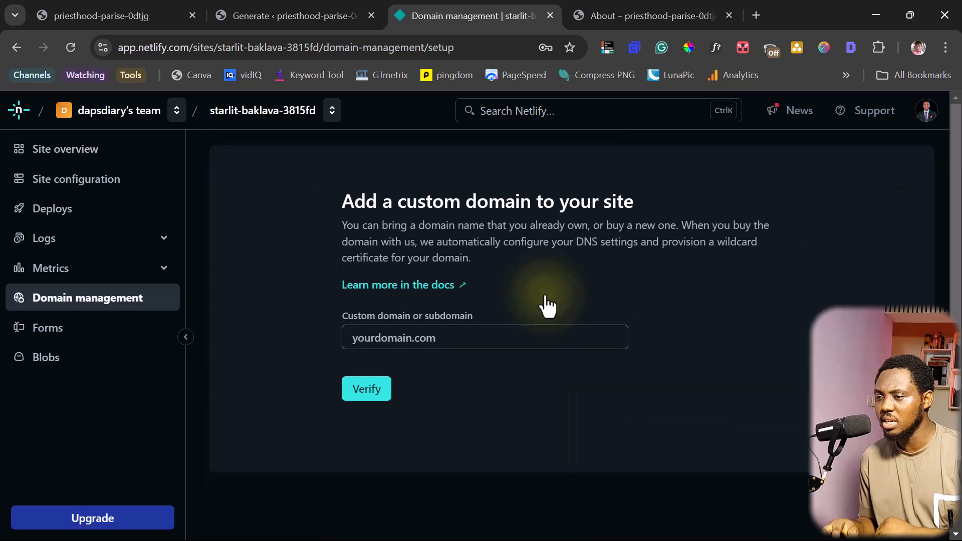
click(367, 340)
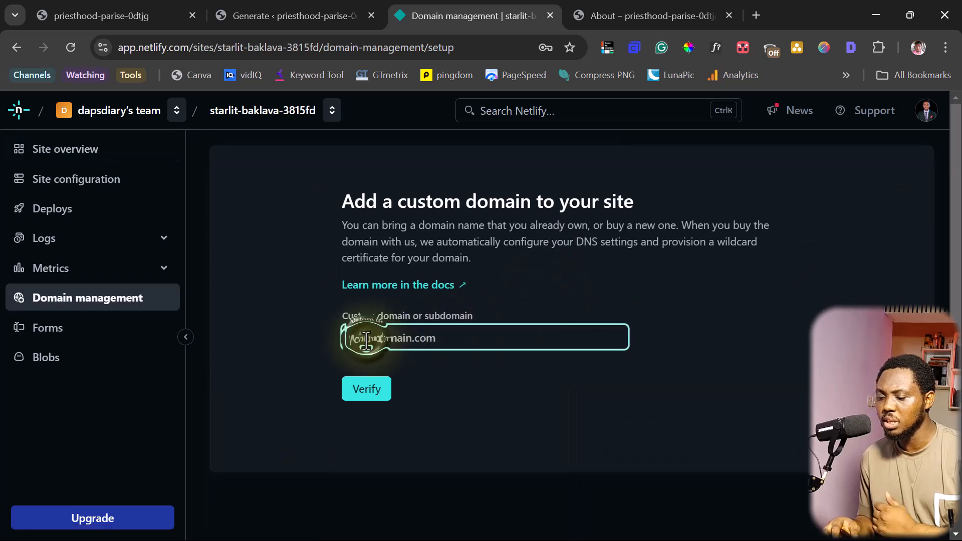
text(dapstuts.site)
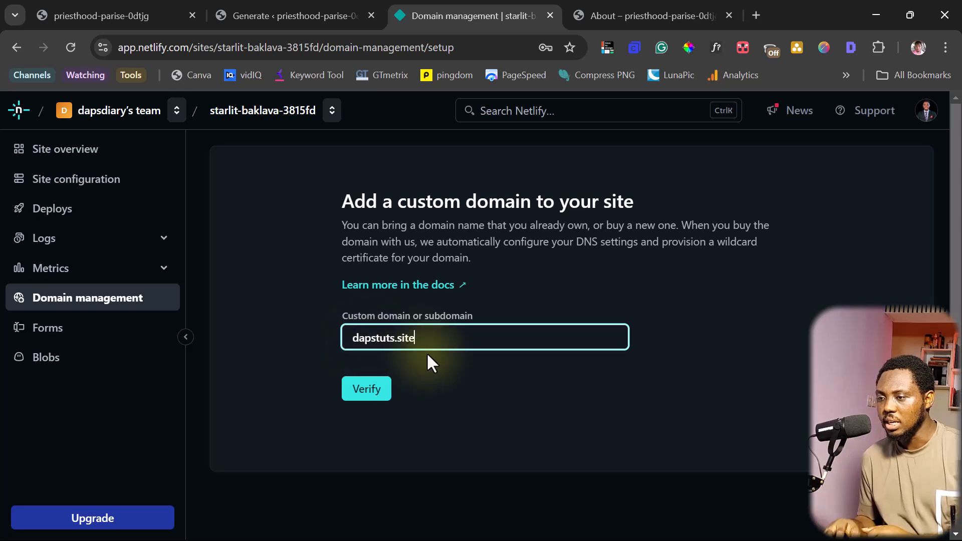
click(372, 395)
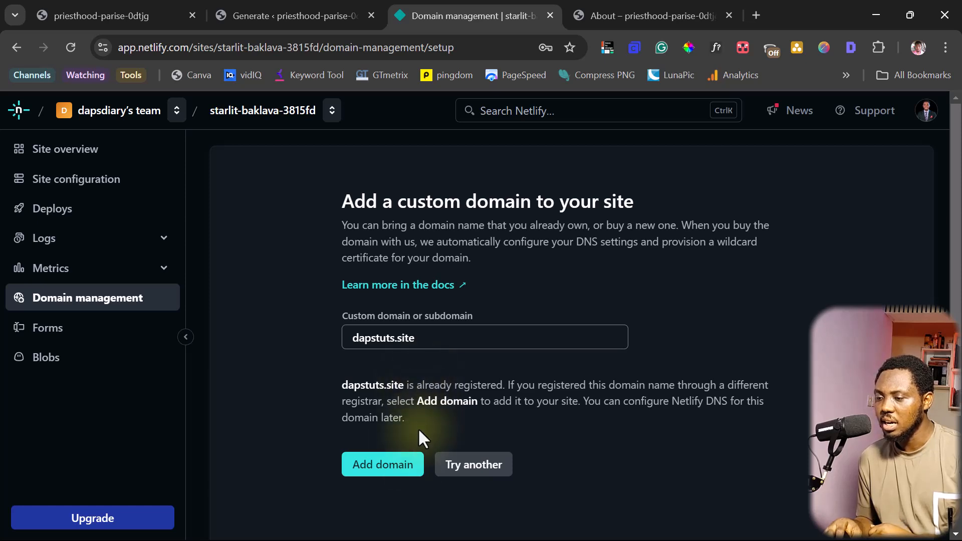
click(381, 469)
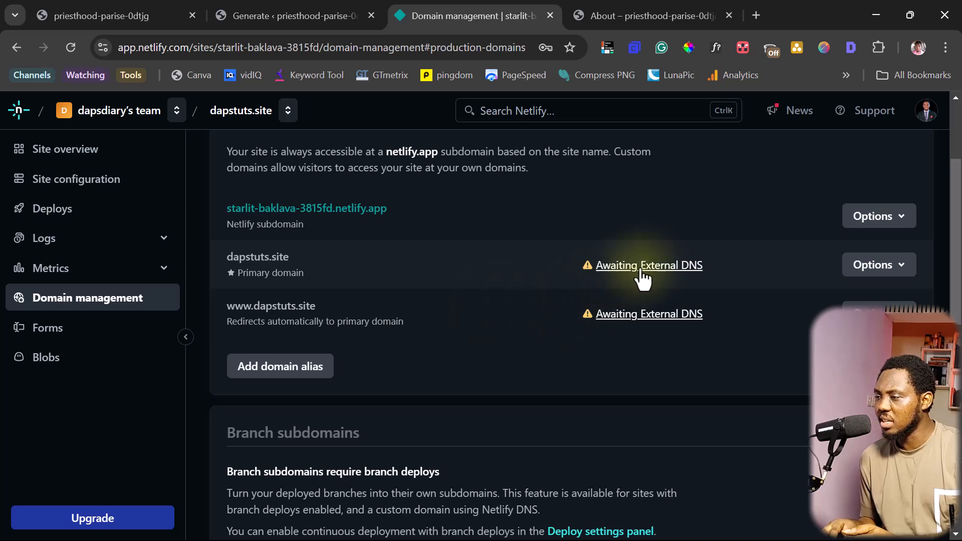
Attempt Netlify DNS setup for dapstuts.site, which fails on an existing NS1 zone
click(878, 270)
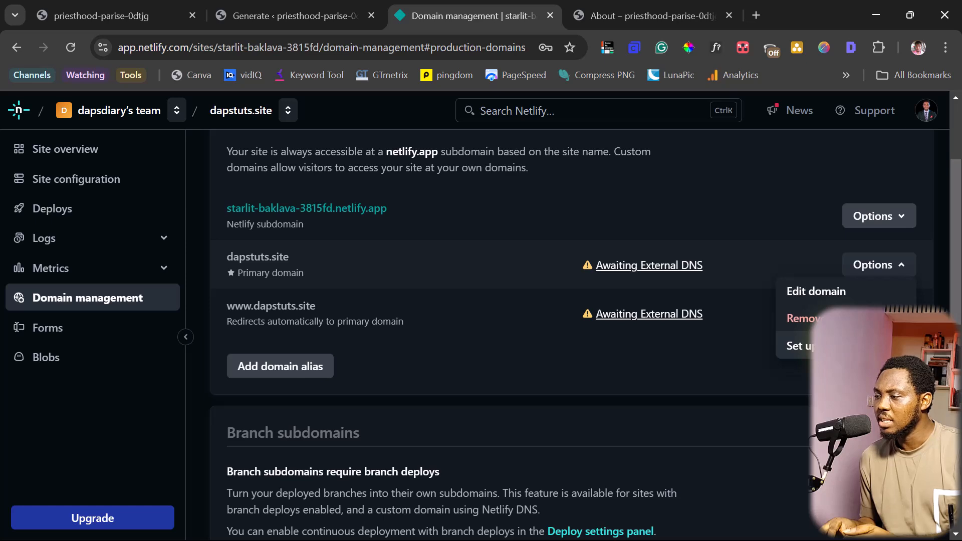
click(847, 347)
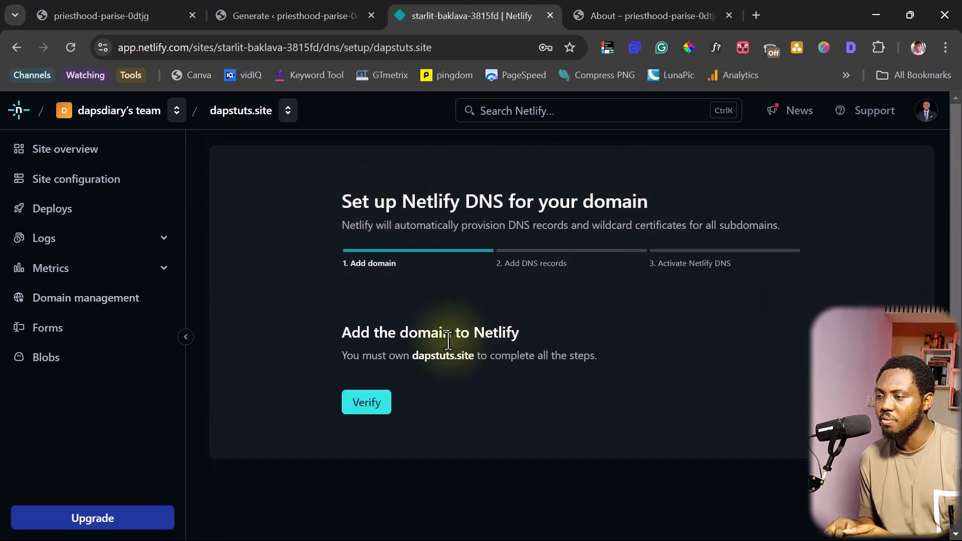
click(370, 406)
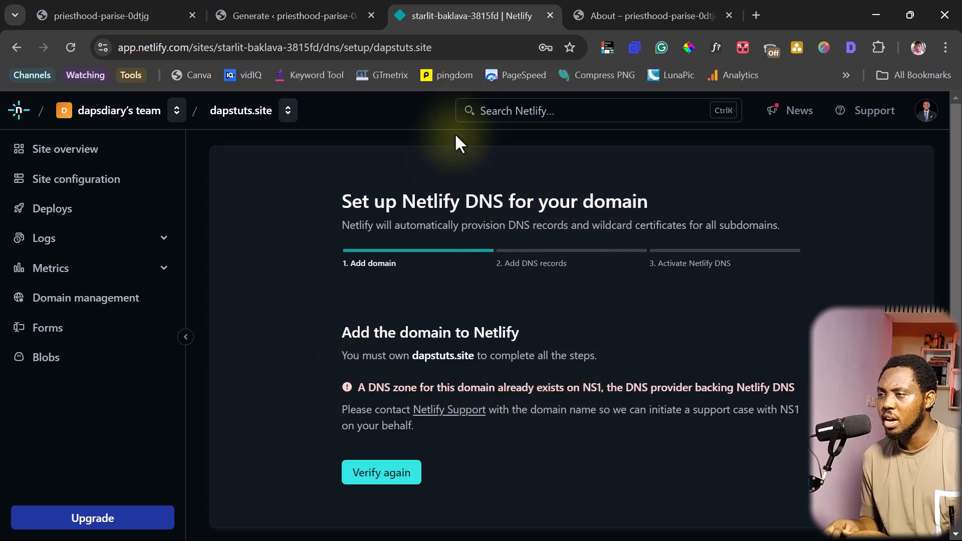
Open namecheap.com in a new tab and sign in with the saved login
click(753, 16)
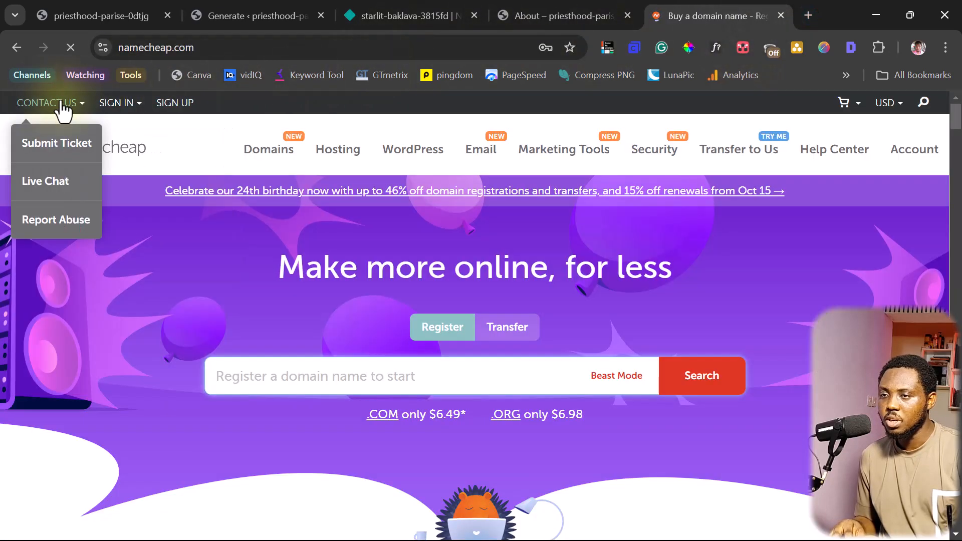
mouse_move(117, 102)
click(130, 145)
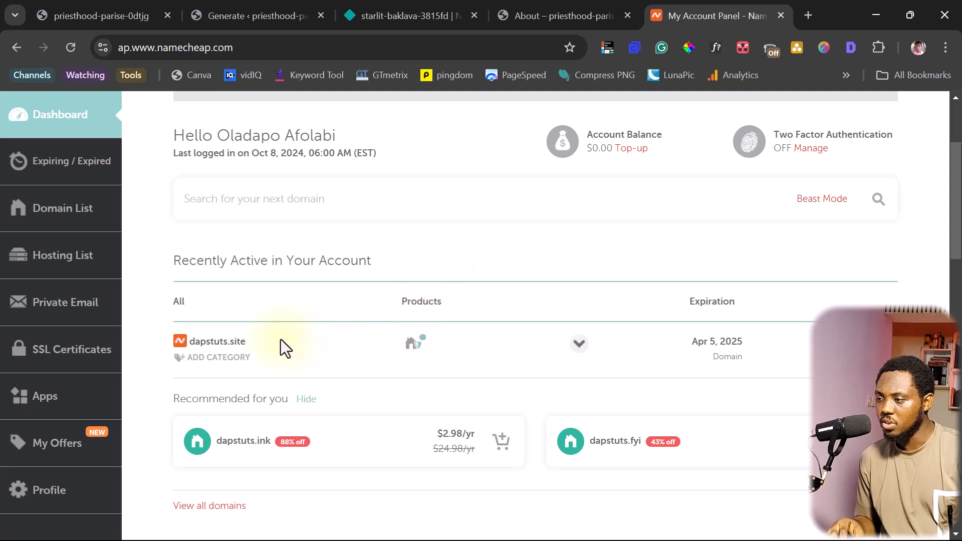
Check that dapstuts.site uses Custom DNS with four p05.nsone.net nameservers, then go back to Netlify
click(217, 341)
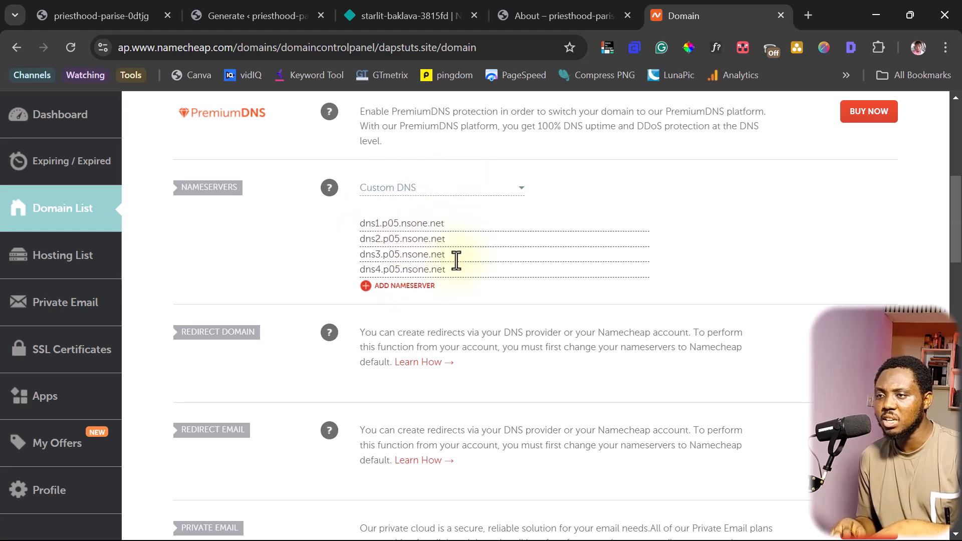
click(381, 5)
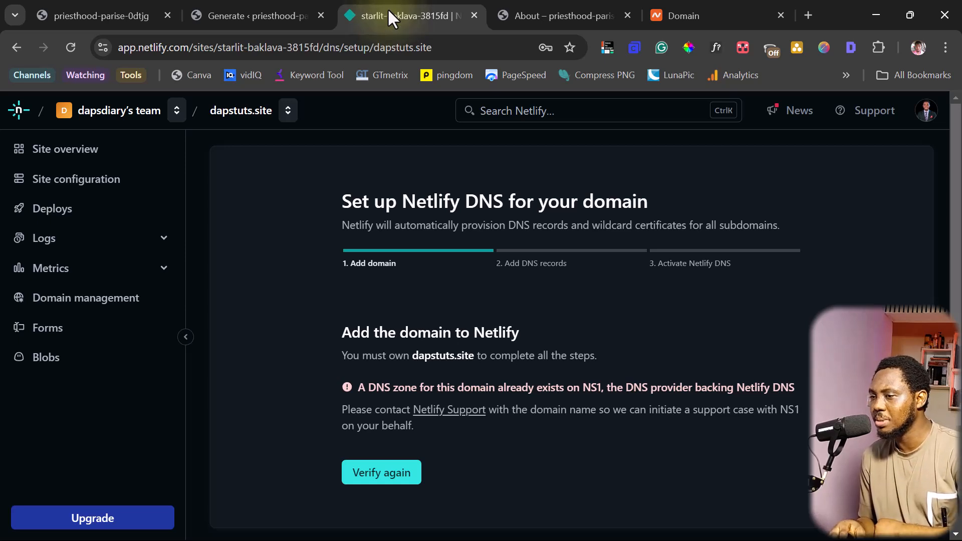
In Domain management, change the site name from starlit-baklava-3815fd to dapstutorial and save
click(72, 304)
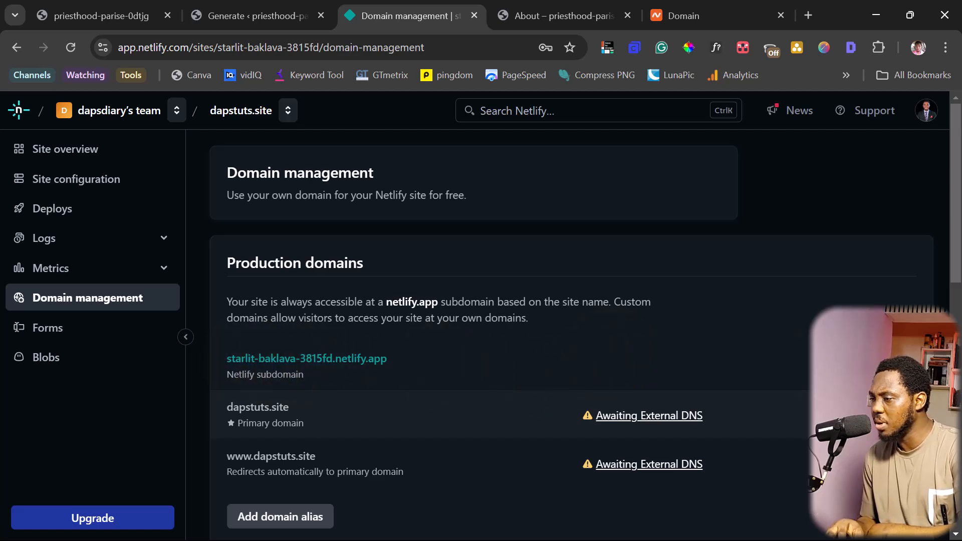
click(886, 366)
click(814, 389)
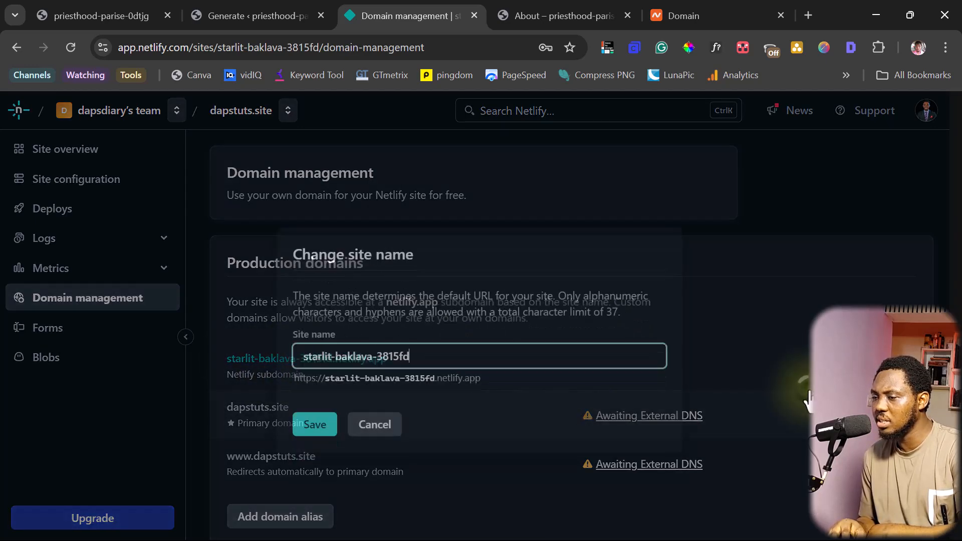
drag(411, 332, 300, 335)
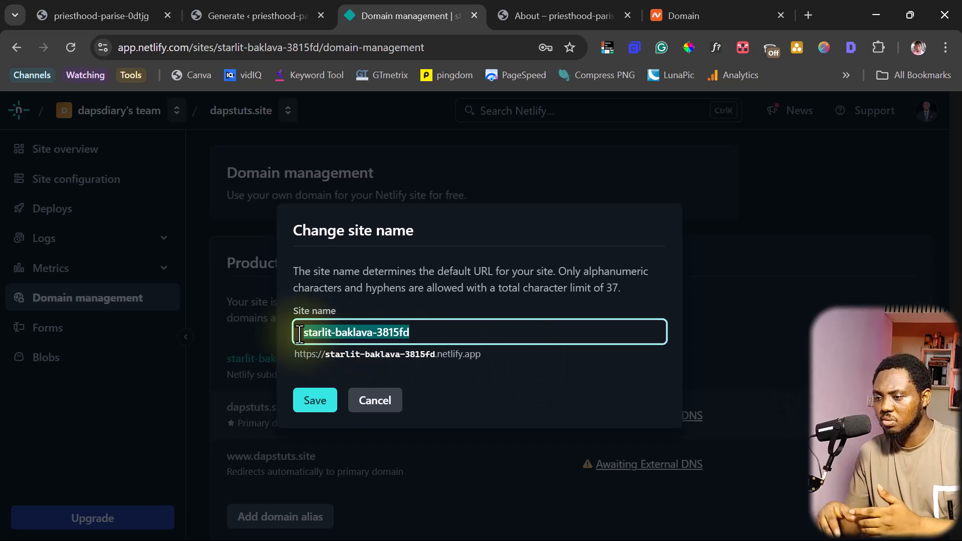
text(dapst)
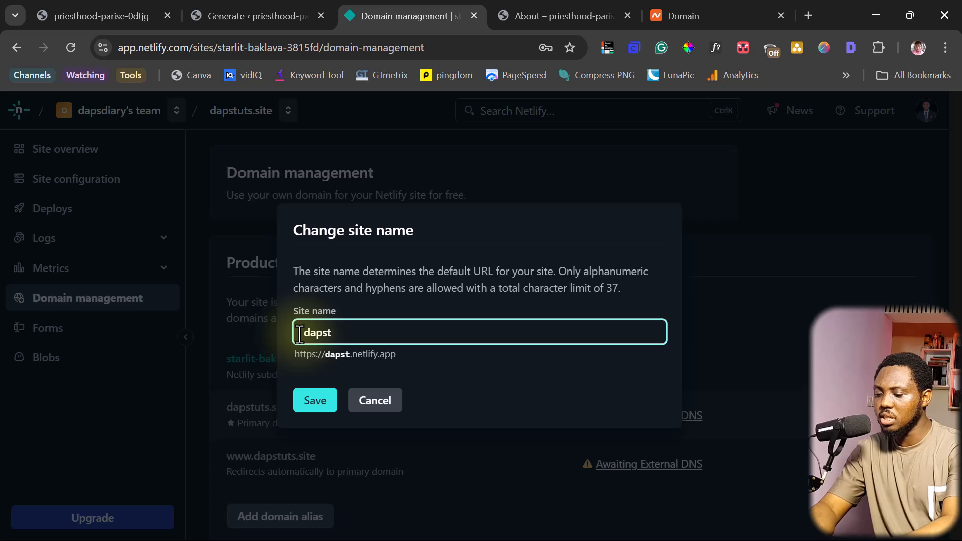
text(utorial)
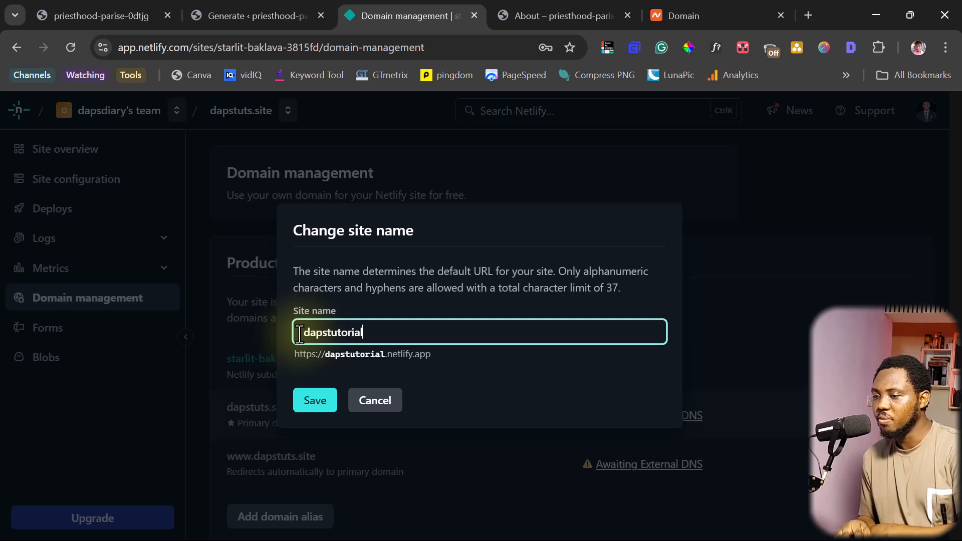
click(316, 410)
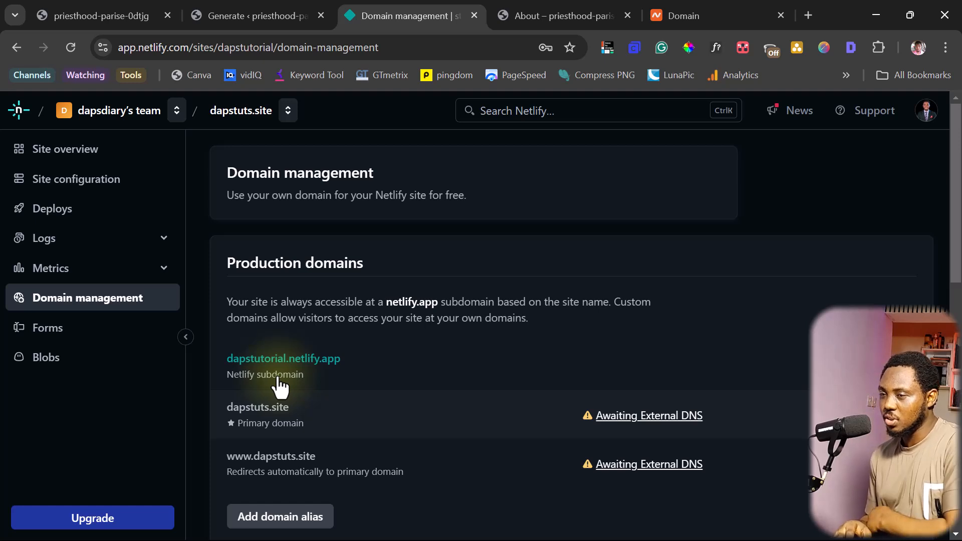
Return to the Simply Static Generate tab showing the finished 633-file export log
click(257, 16)
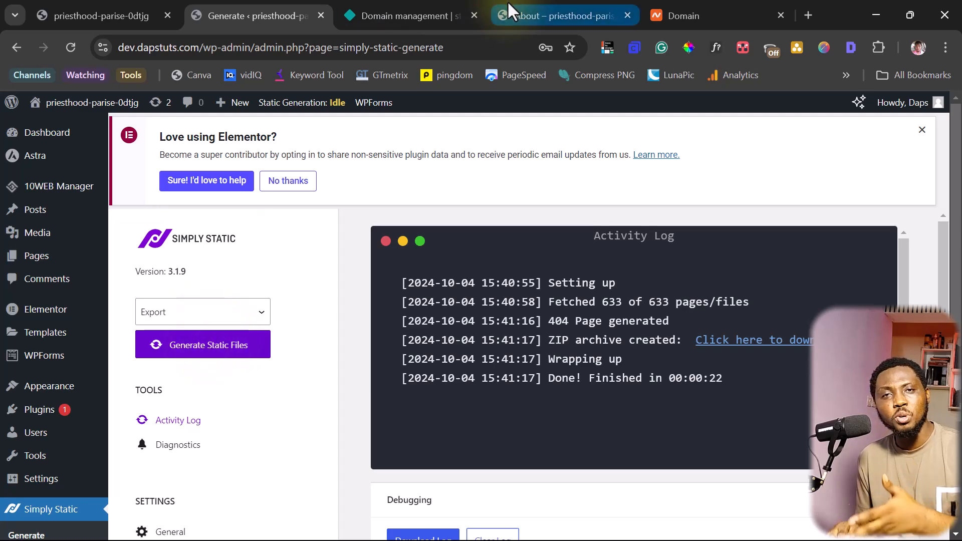
mouse_move(508, 3)
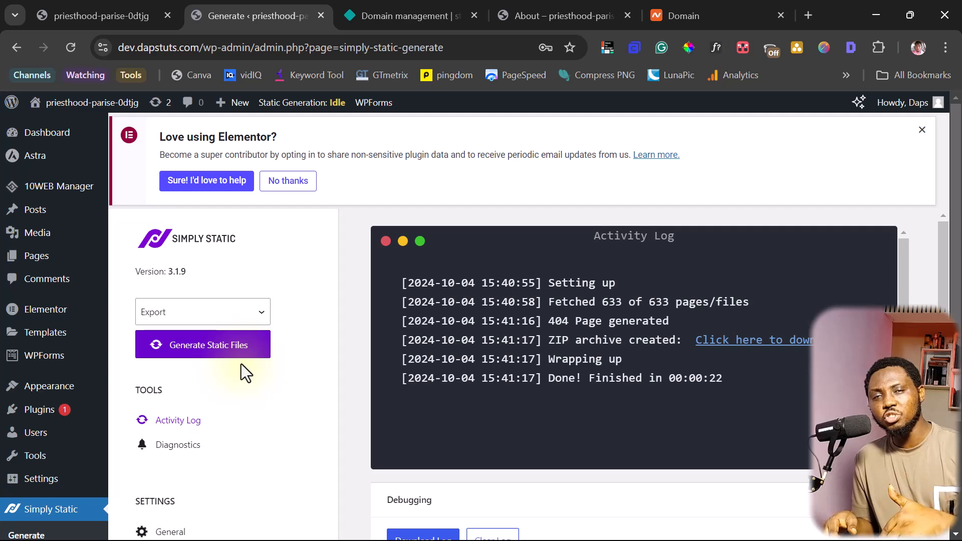
Start Apache and MySQL in the XAMPP Control Panel, then minimize the panel
key(alt+Tab)
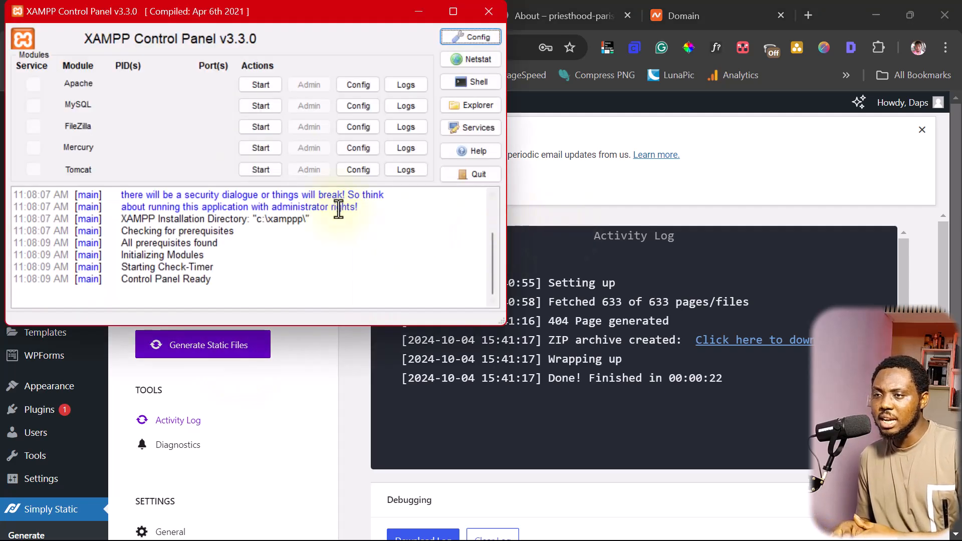
drag(239, 9, 262, 43)
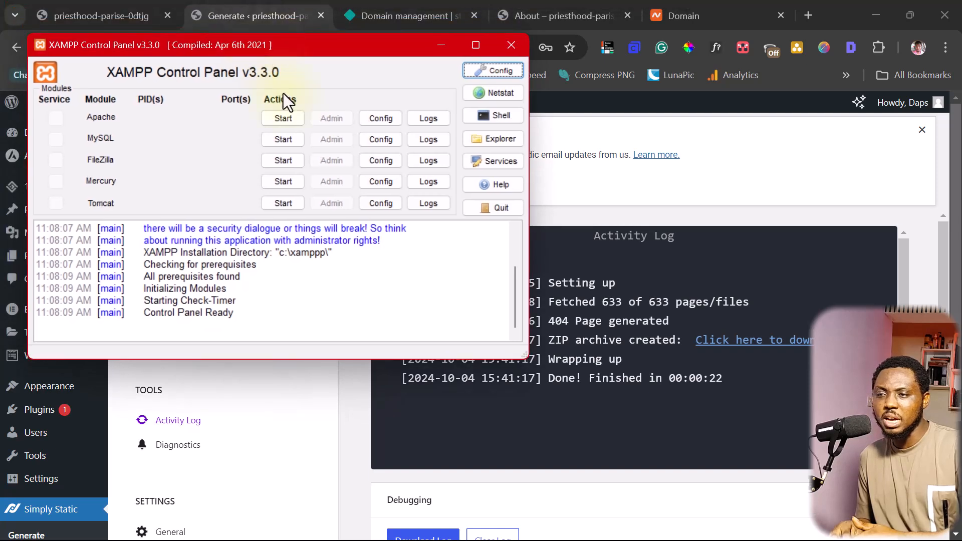
click(278, 118)
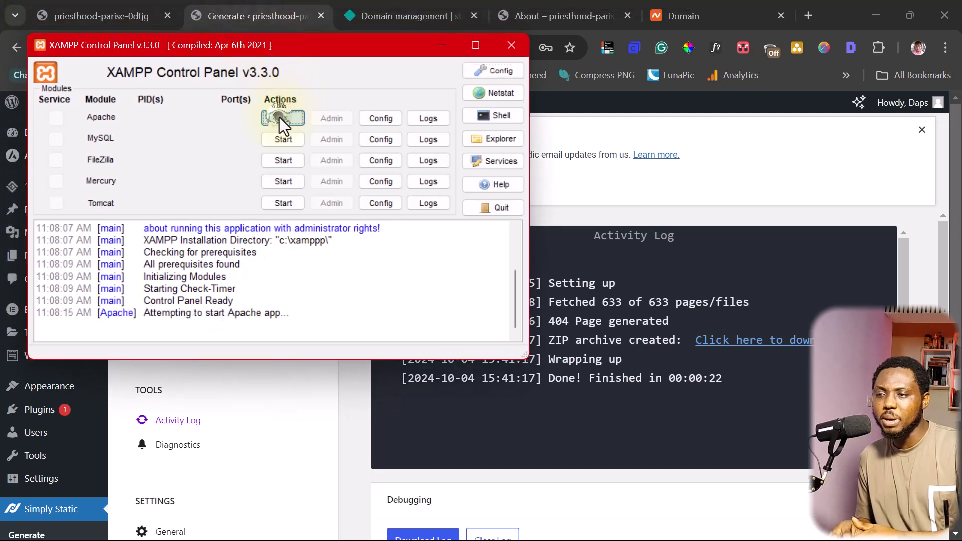
click(286, 145)
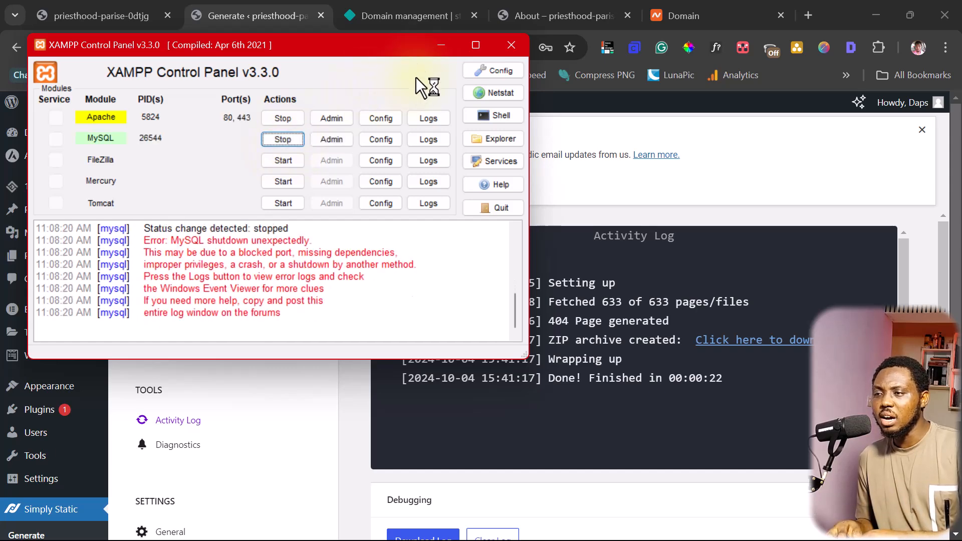
click(439, 46)
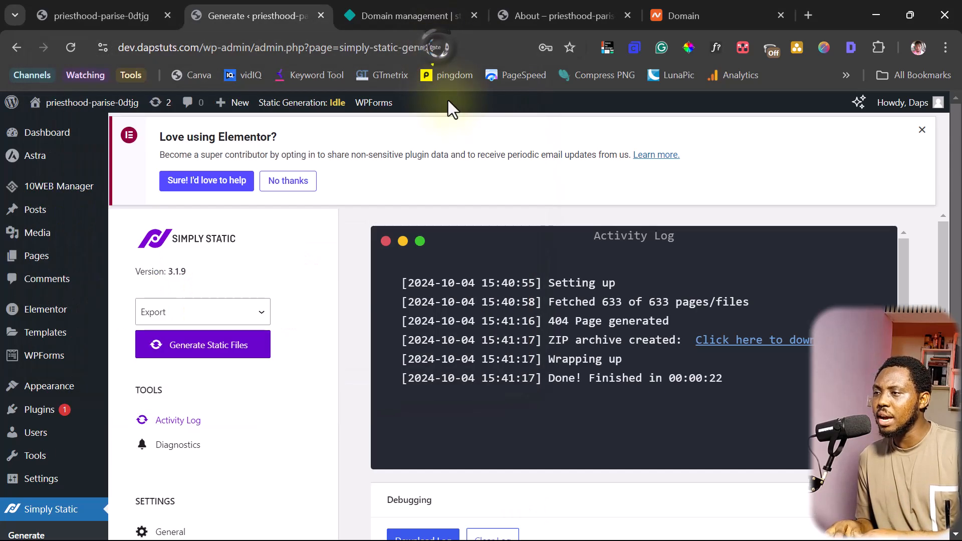
click(809, 15)
Load the localhost/wordpress site and scroll through its homepage
click(329, 48)
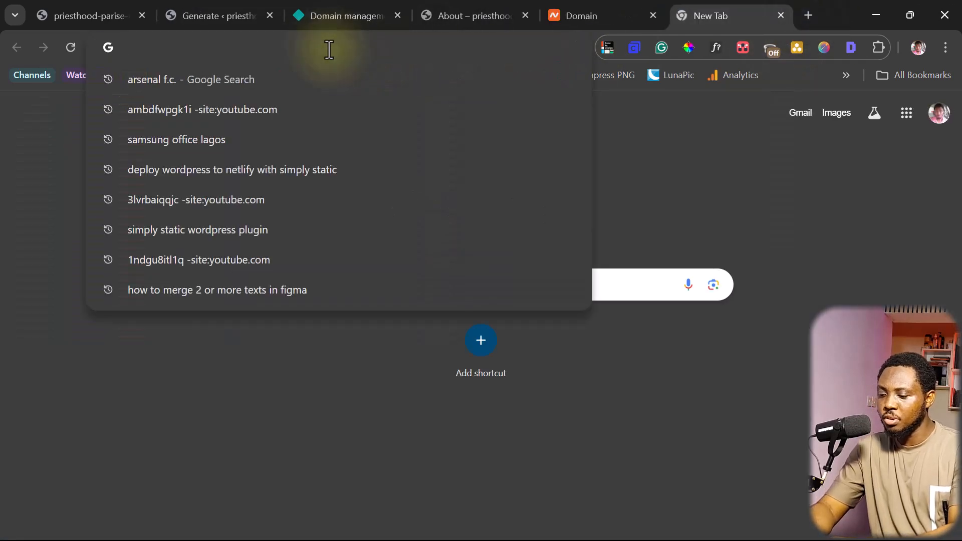
text(localhost/wordpress/)
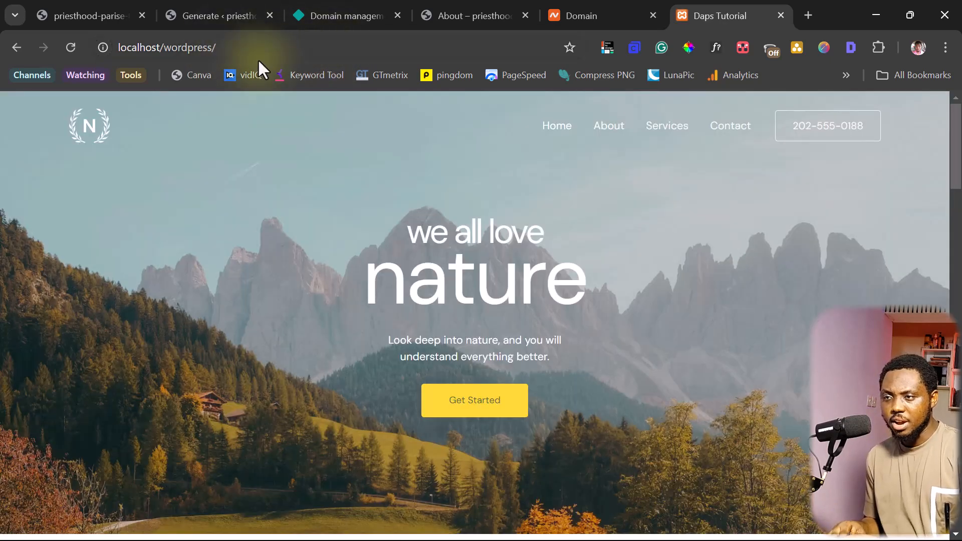
scroll(415, 213, down, 15)
scroll(411, 214, down, 8)
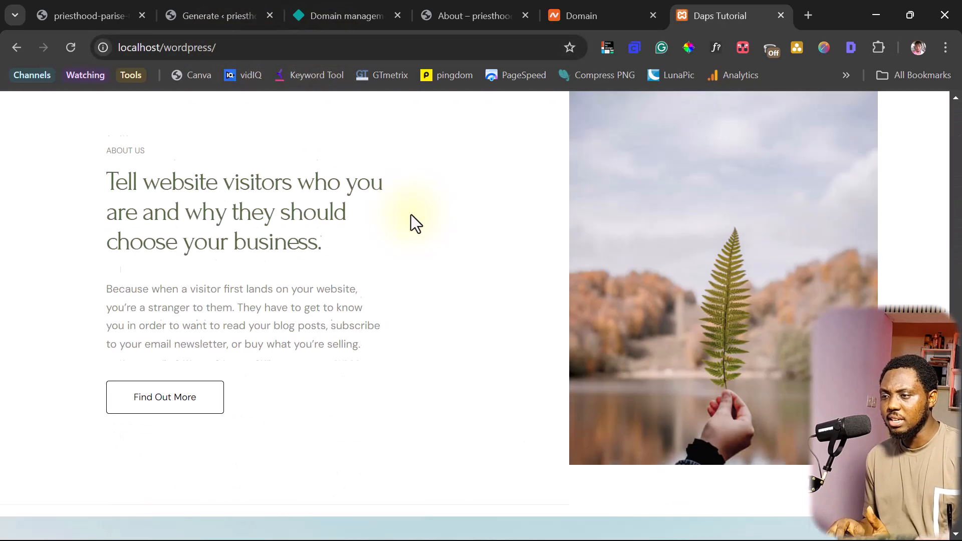
scroll(411, 215, up, 1)
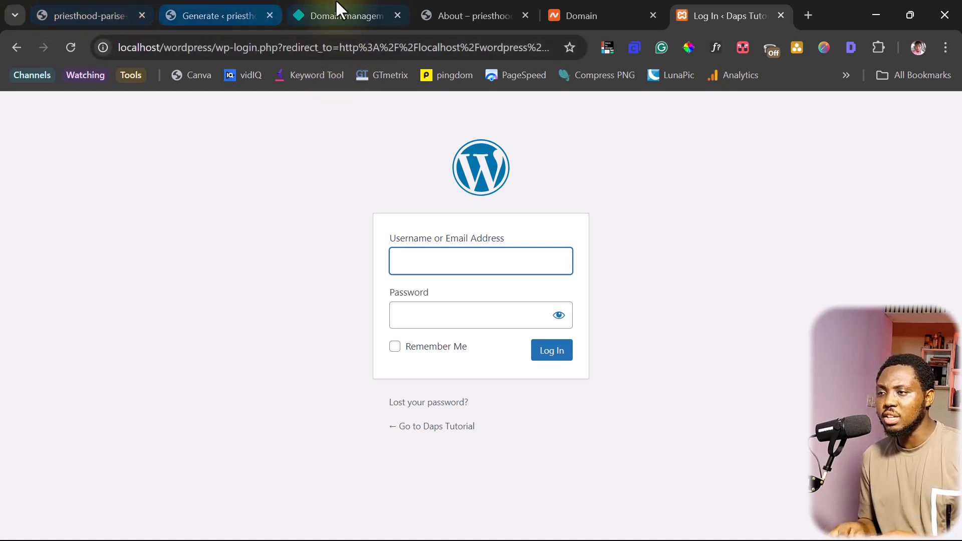
Activate Simply Static Pro under Installed Plugins, then go back to Simply Static > Generate
click(225, 15)
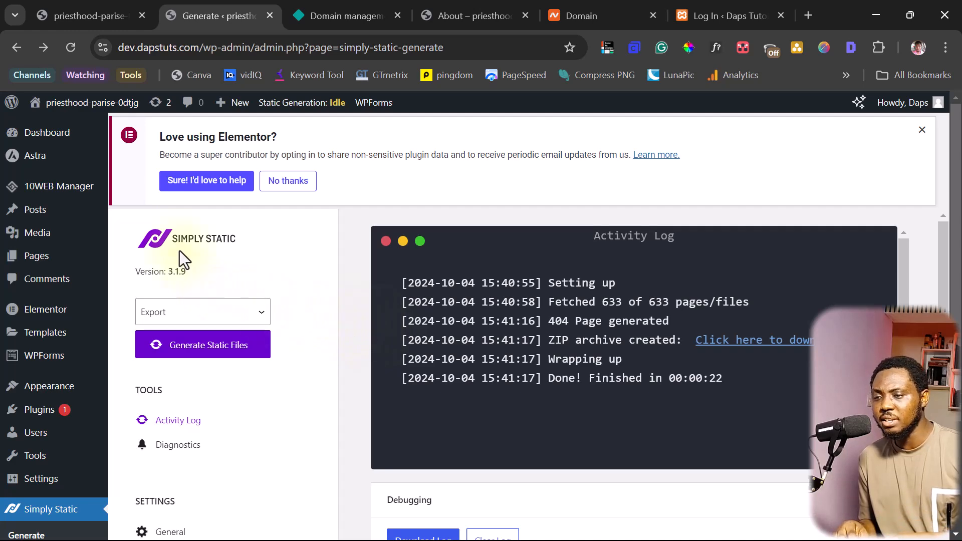
scroll(189, 273, down, 3)
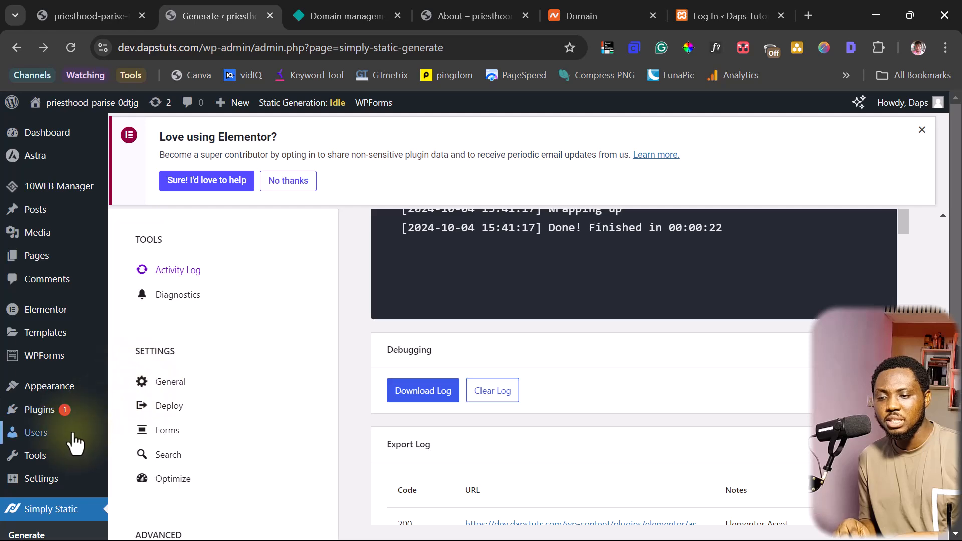
mouse_move(70, 416)
click(134, 412)
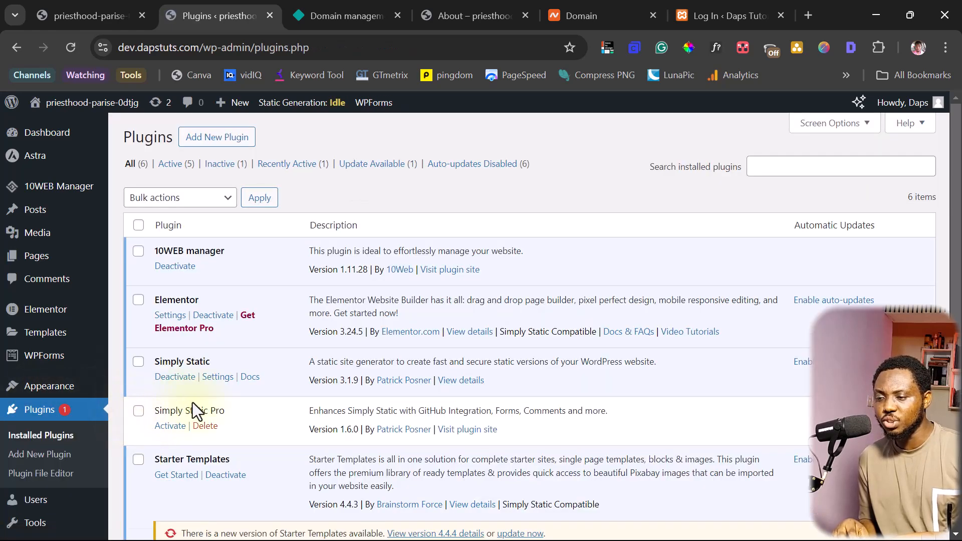
click(170, 426)
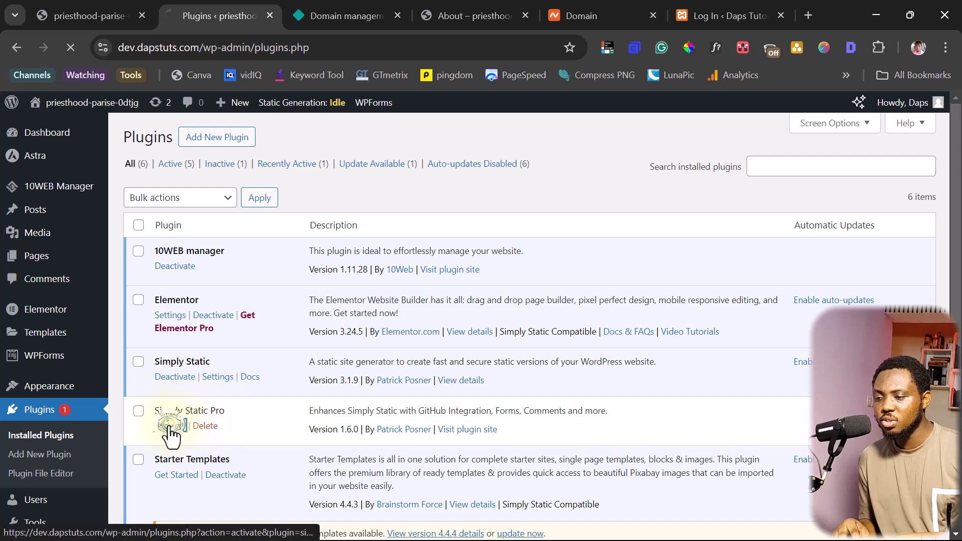
scroll(480, 368, down, 5)
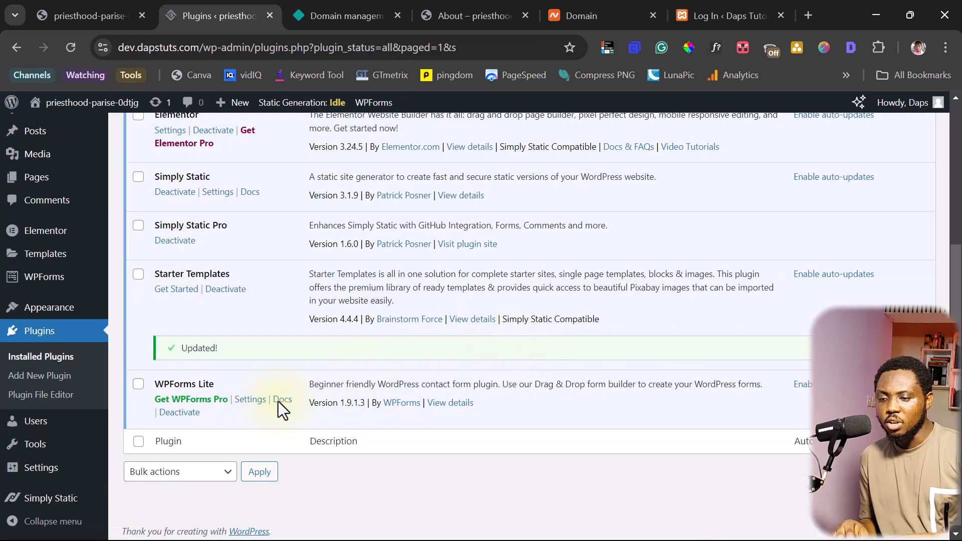
mouse_move(83, 498)
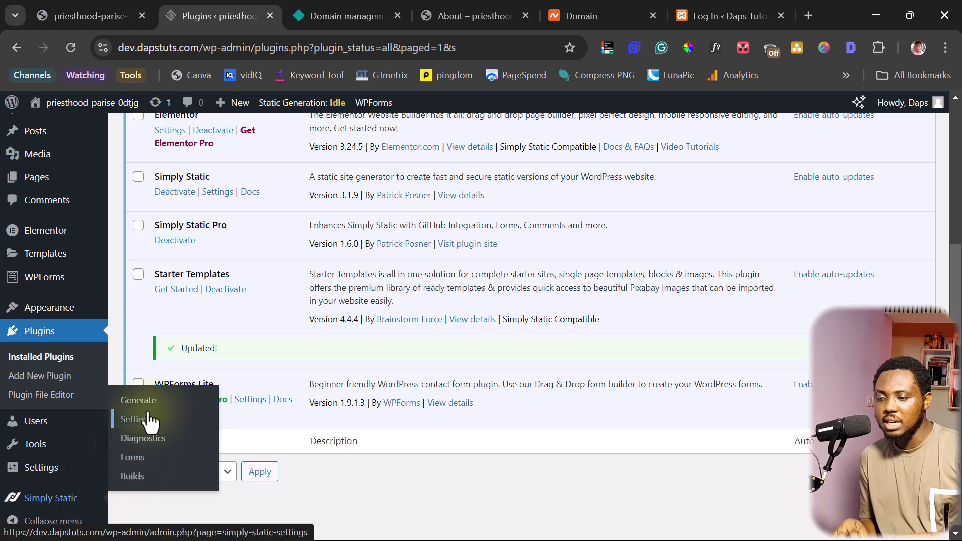
click(133, 401)
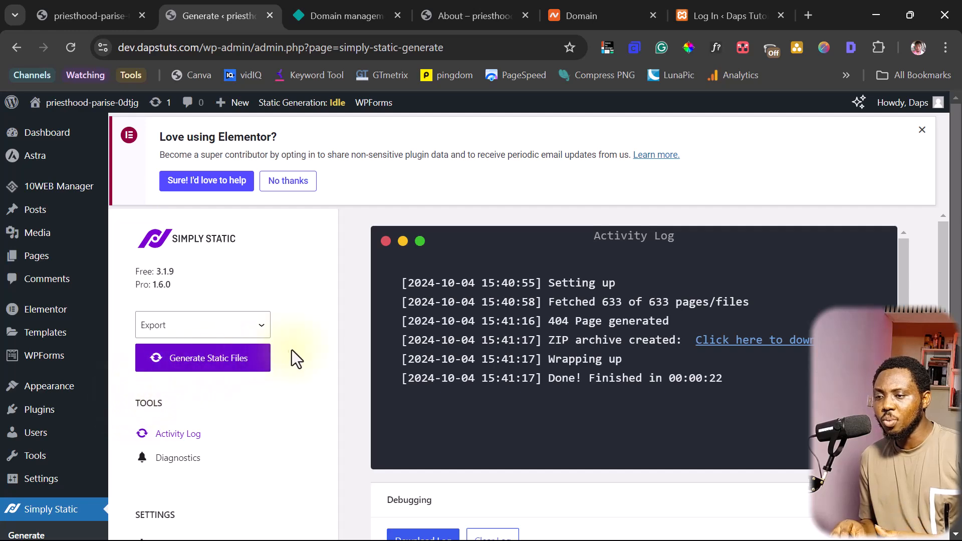
In Simply Static's Forms settings, toggle Use forms off and back on
scroll(309, 346, down, 5)
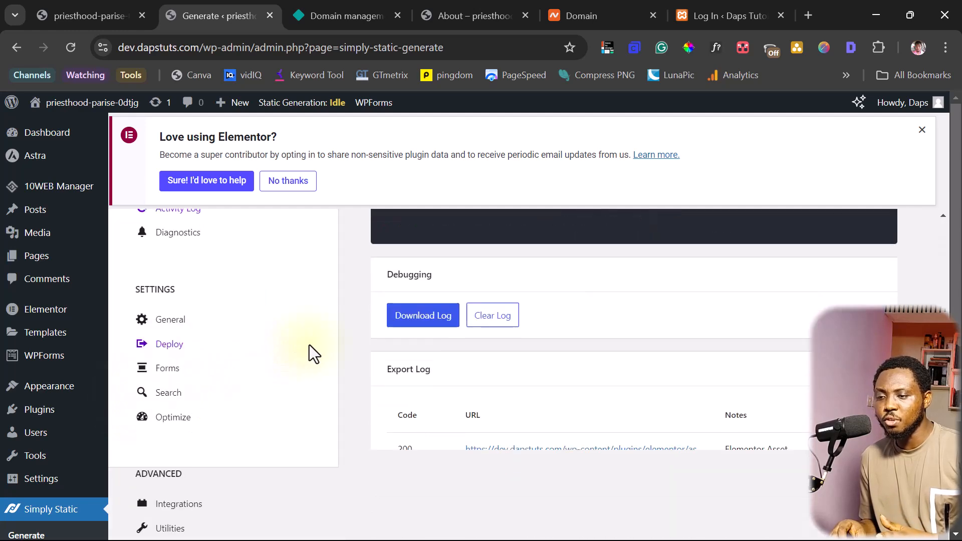
click(163, 371)
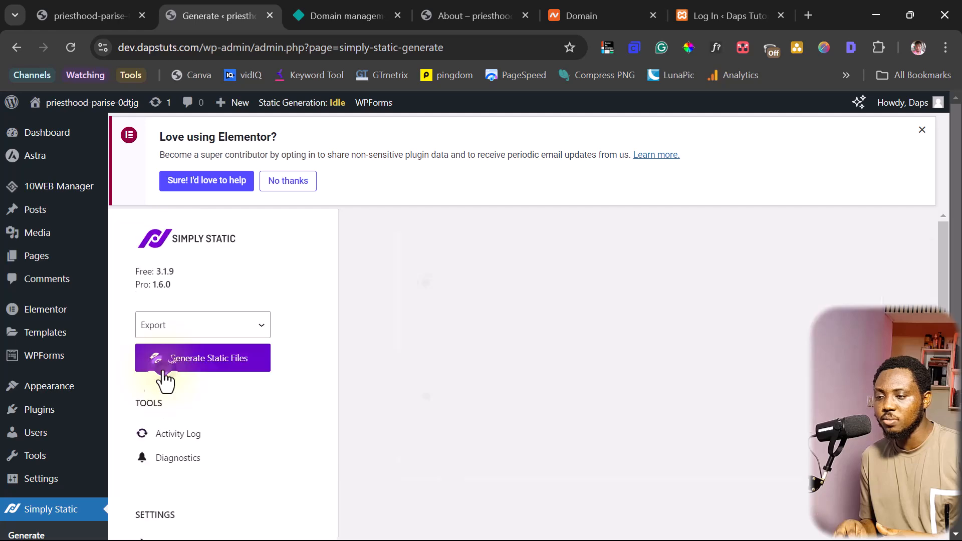
click(394, 284)
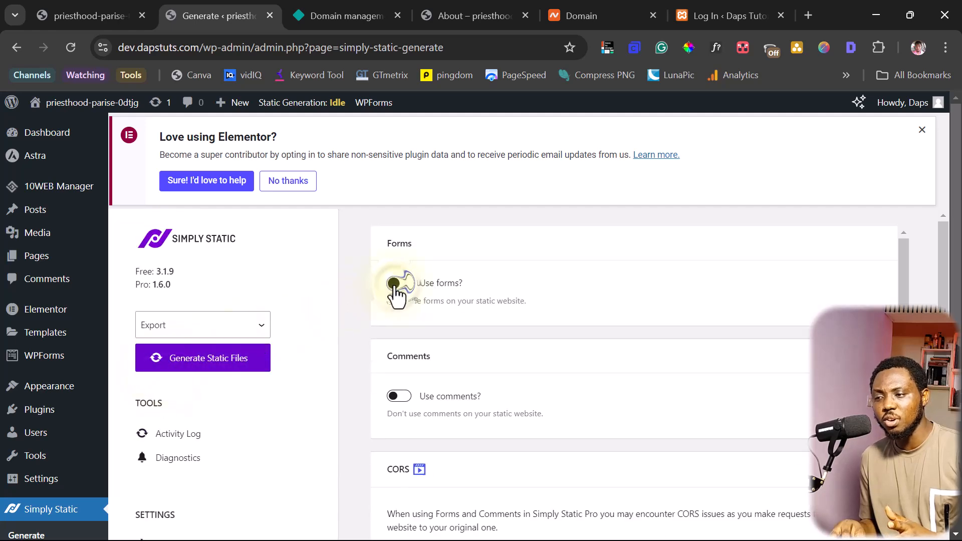
click(401, 285)
scroll(437, 312, down, 2)
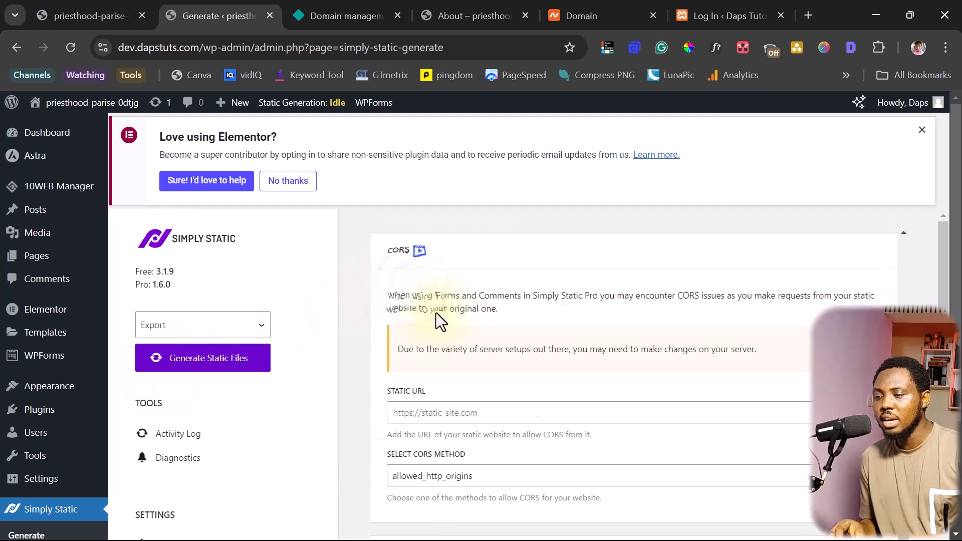
scroll(437, 312, down, 5)
scroll(60, 396, down, 3)
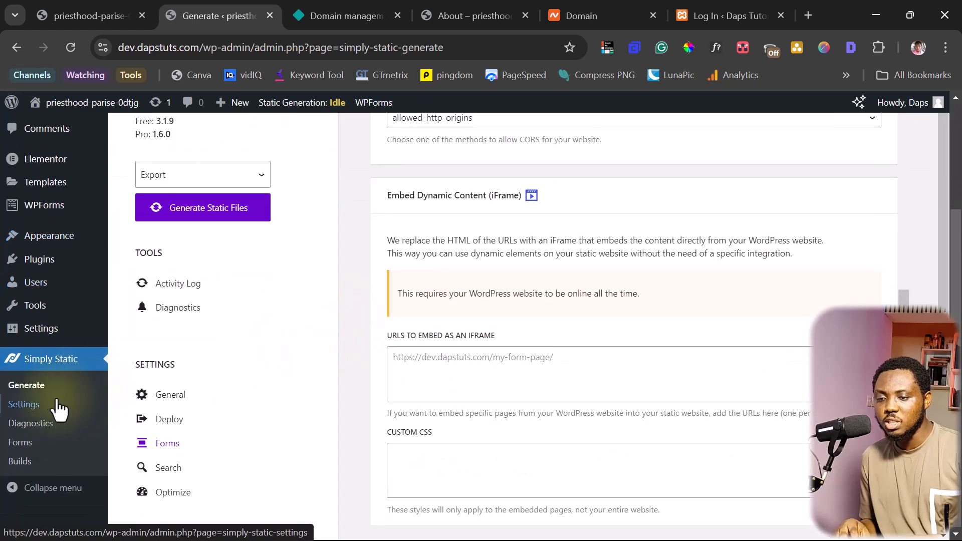
Check the empty Simply Static Forms list, then open Deployment Settings showing ZIP Archive
click(20, 443)
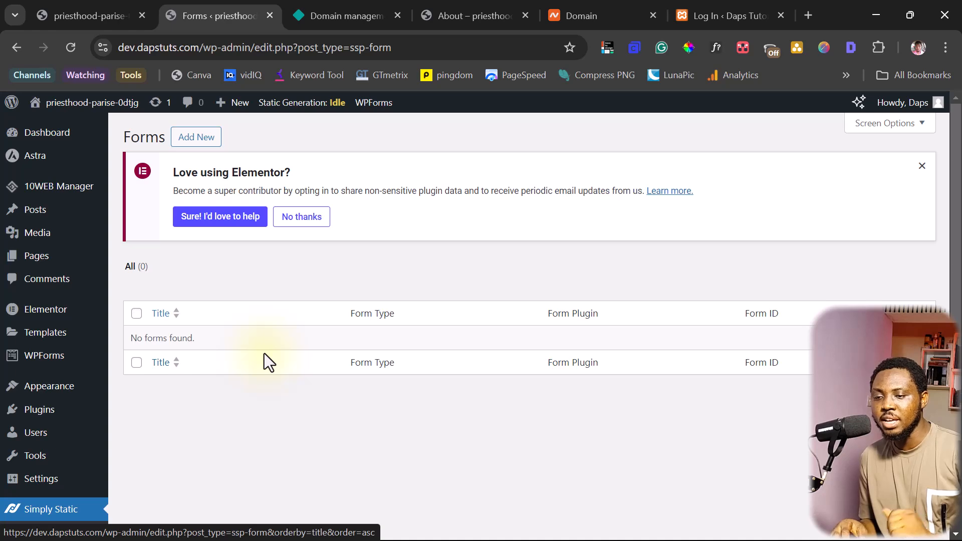
scroll(264, 353, down, 3)
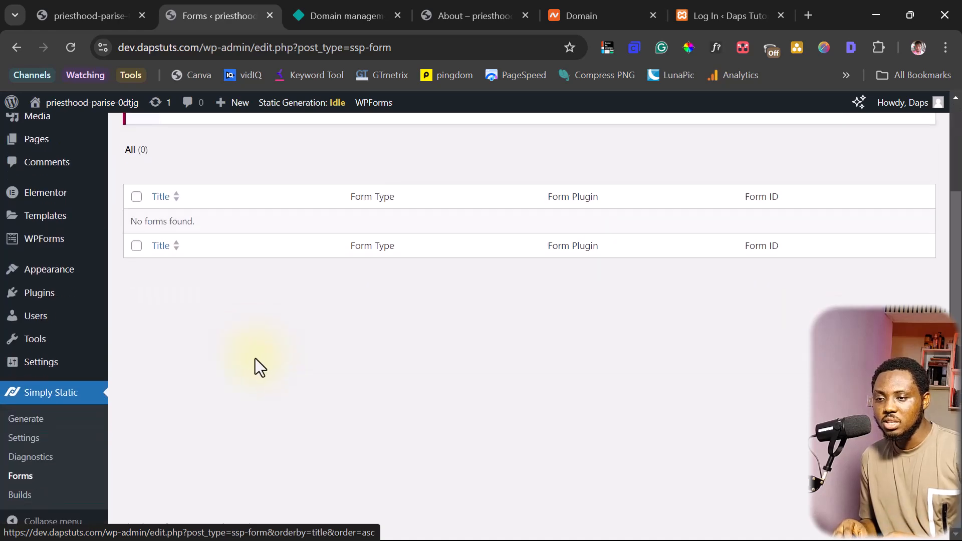
click(26, 425)
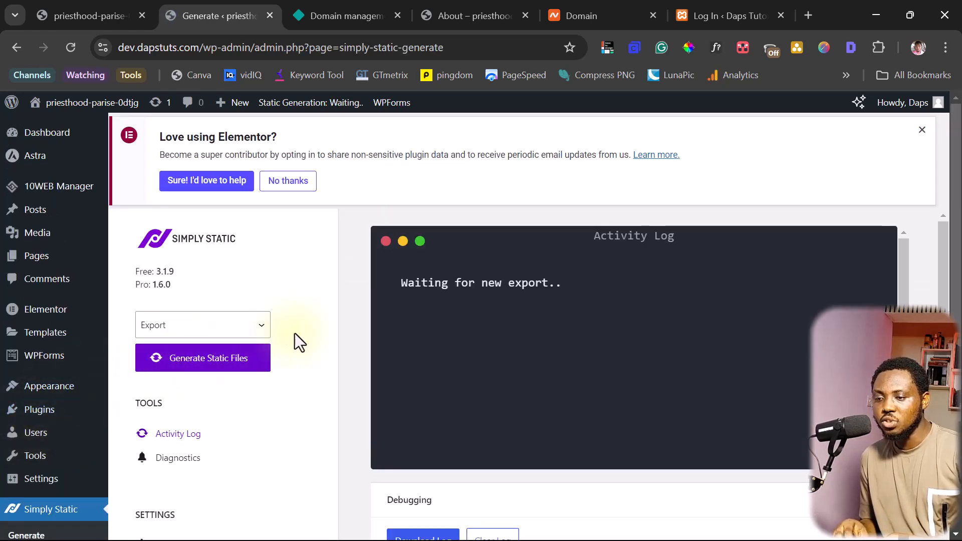
scroll(296, 336, down, 5)
click(164, 325)
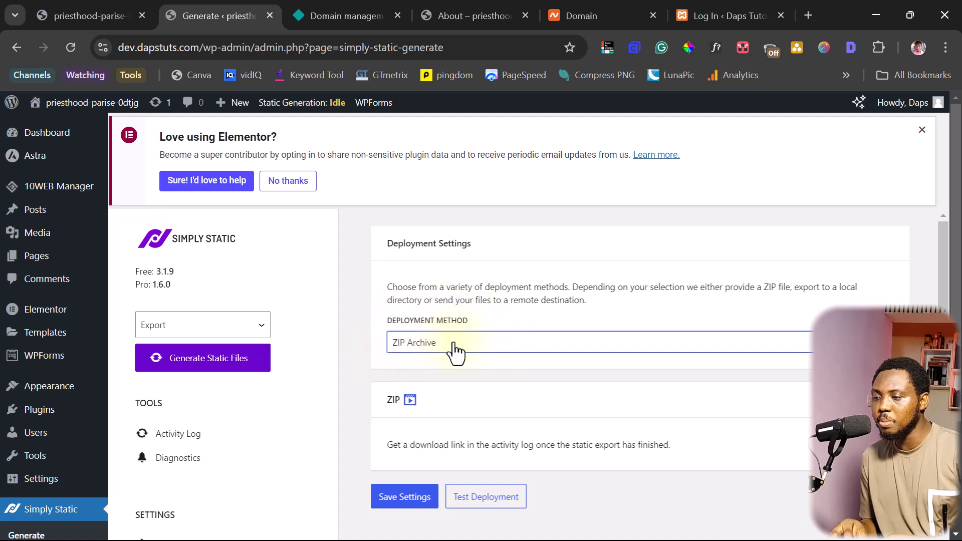
Set Simply Static's deployment method to GitHub, then switch to Netlify's Domain management tab
click(476, 344)
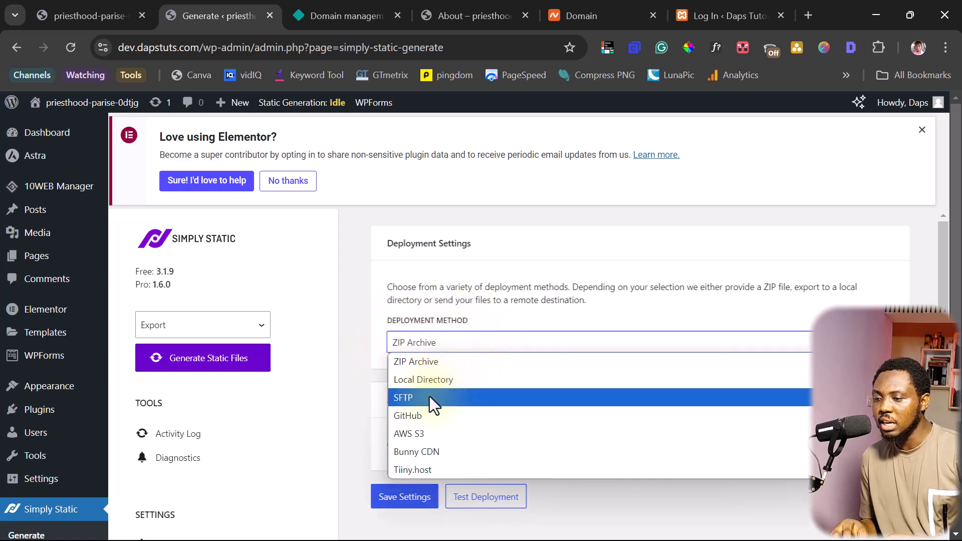
click(422, 416)
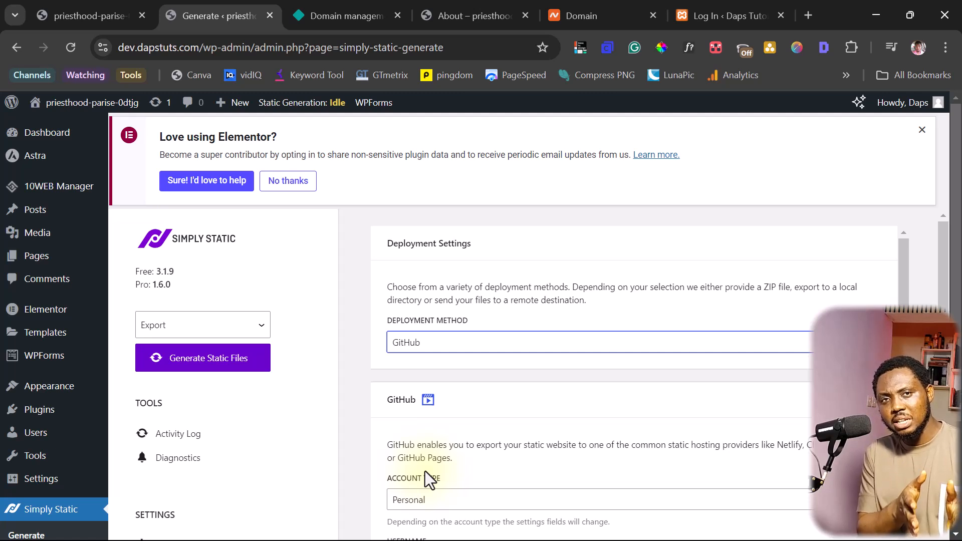
click(340, 11)
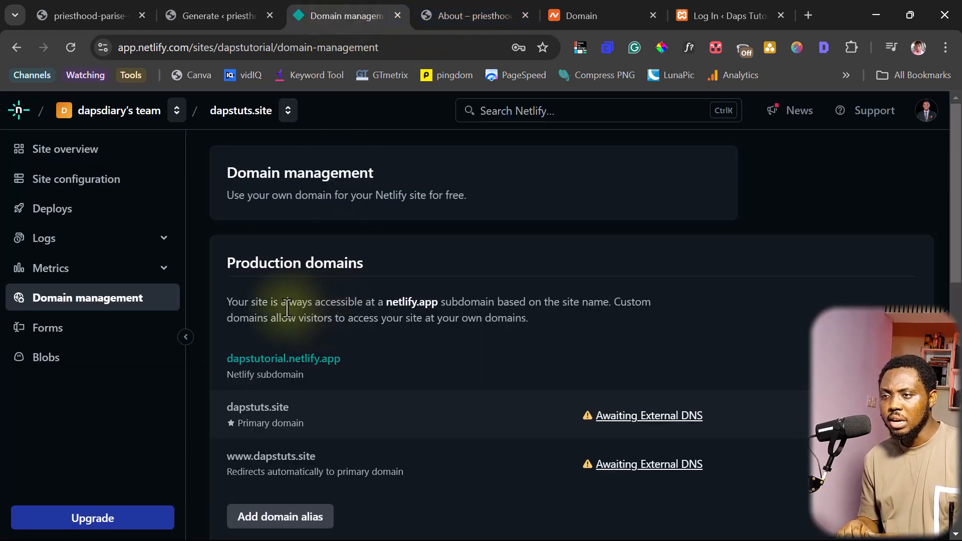
Start a new Netlify site by importing an existing project from GitHub
click(60, 154)
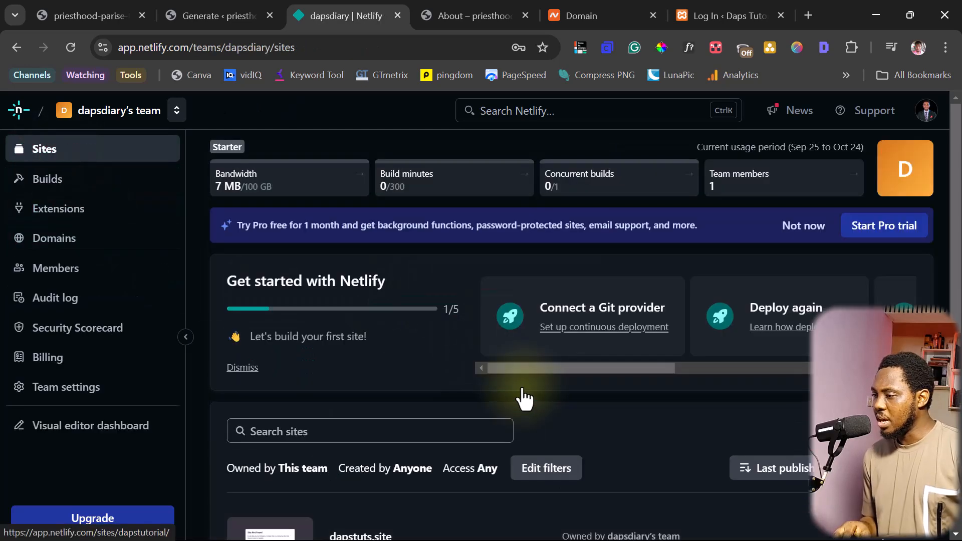
click(873, 432)
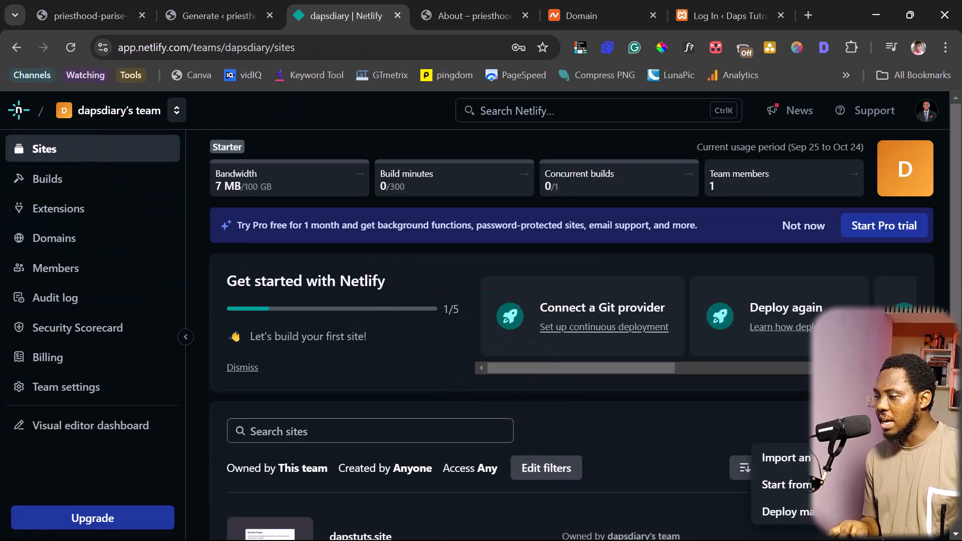
click(786, 458)
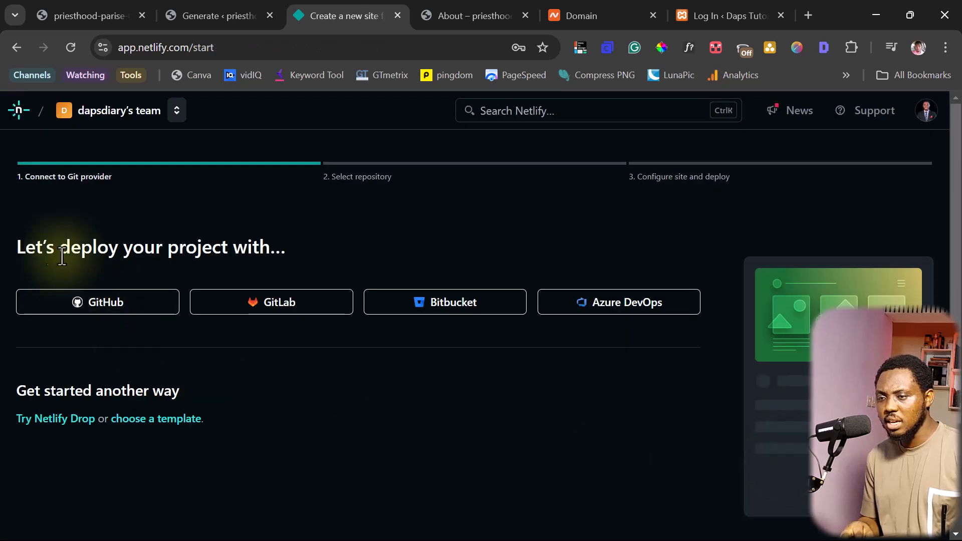
click(116, 307)
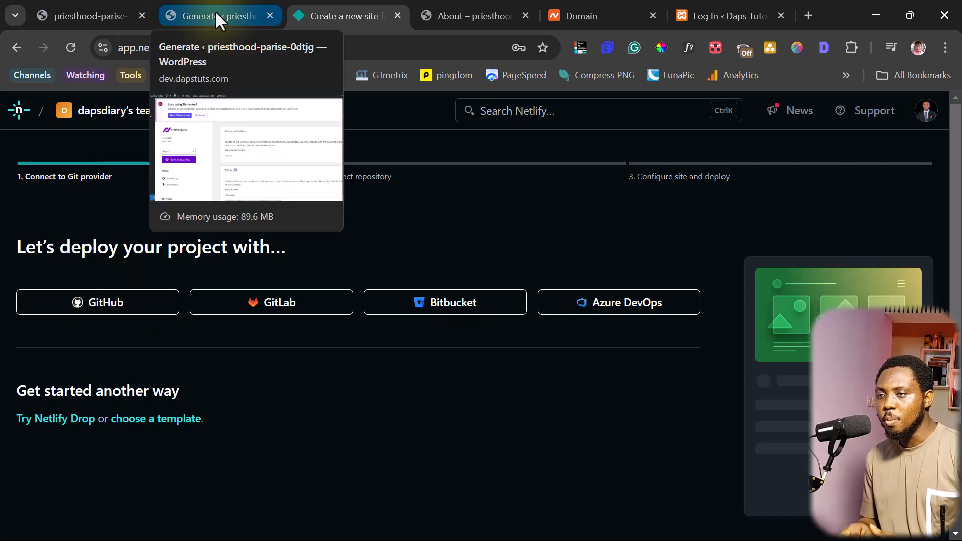
Review Simply Static's GitHub deployment fields, then open a blank browser tab
click(215, 14)
scroll(485, 299, down, 5)
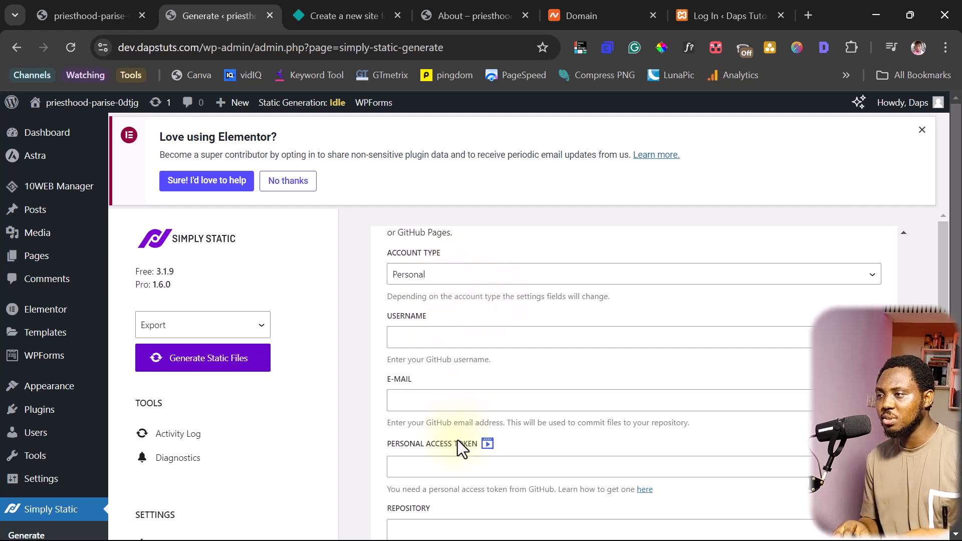
click(808, 15)
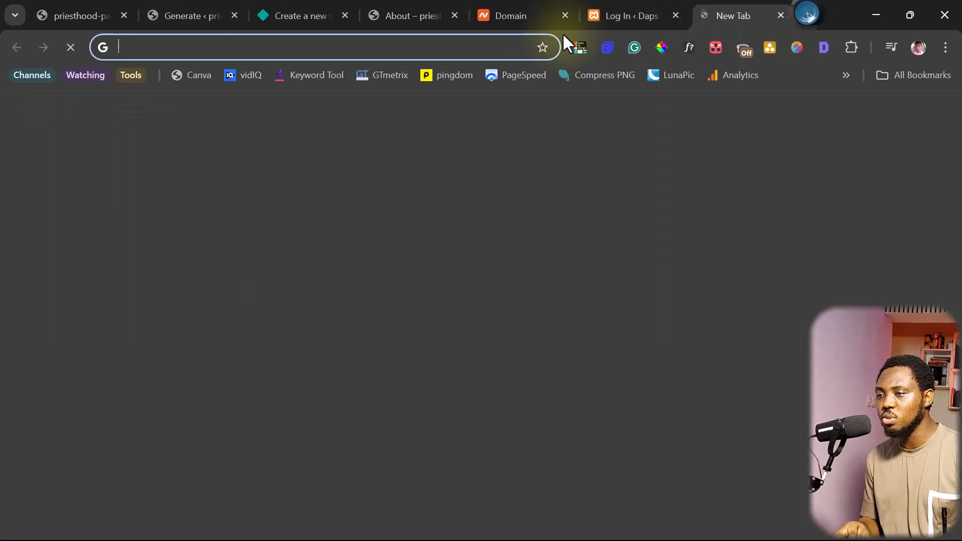
Go to github.com and choose New repository from the + menu
click(368, 44)
text(github.com)
key(Return)
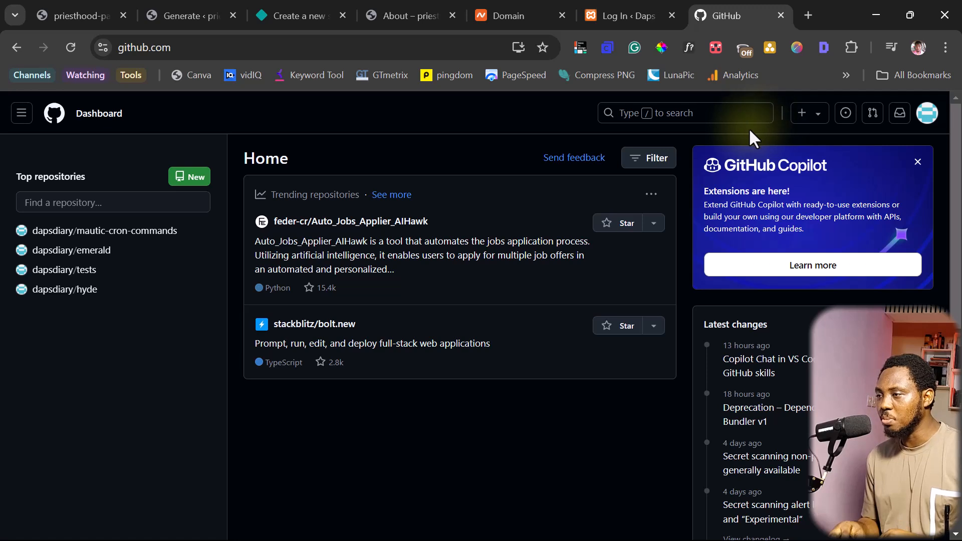
click(806, 117)
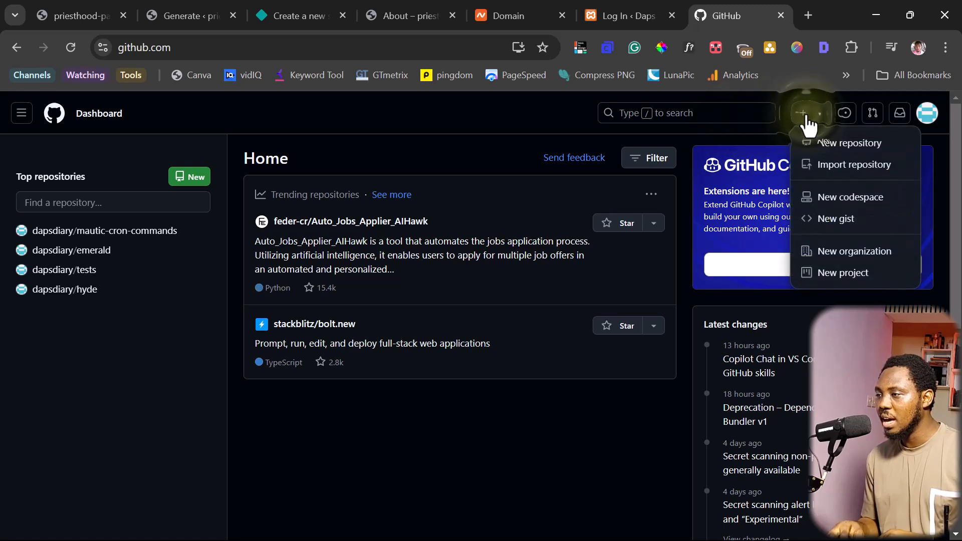
click(834, 150)
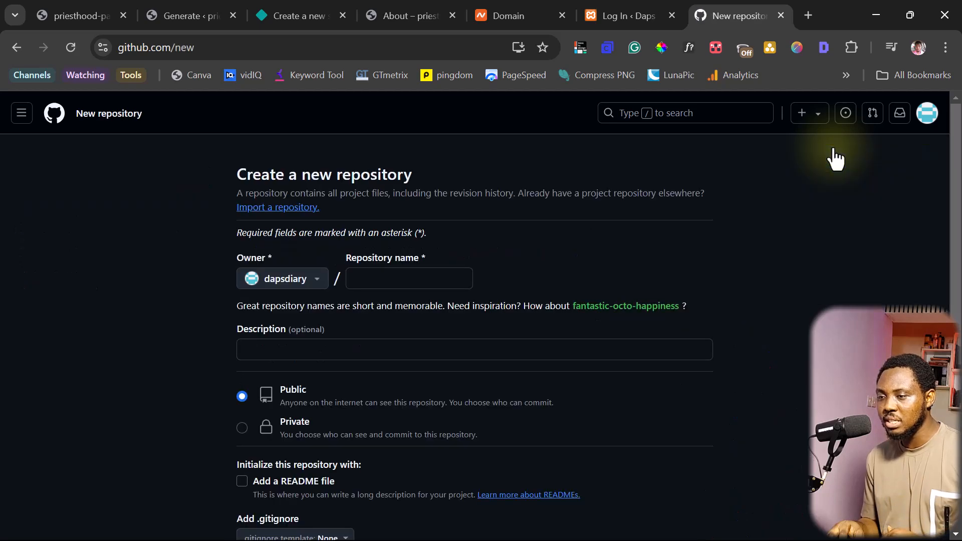
Create the private repository 'dapstutorial' initialised with a README file
click(374, 276)
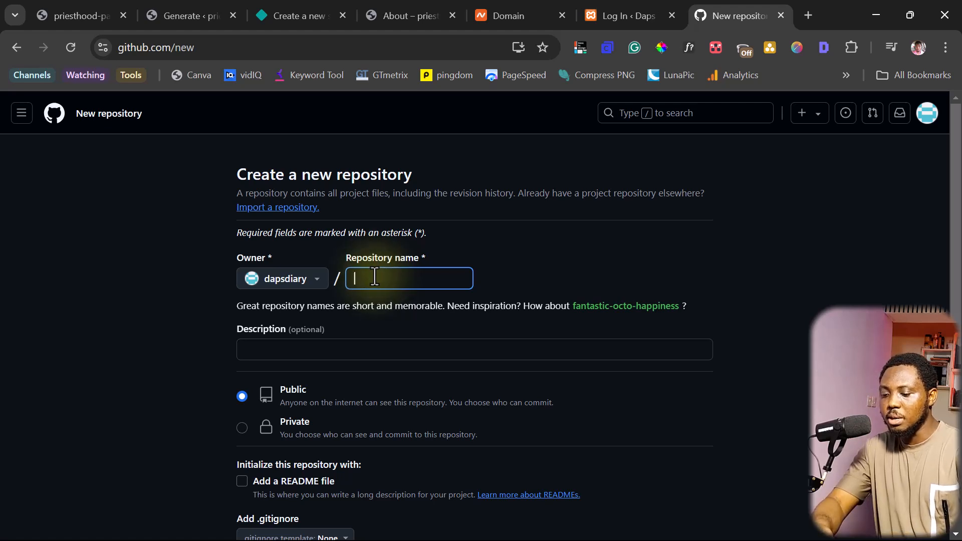
text(dapstutorial)
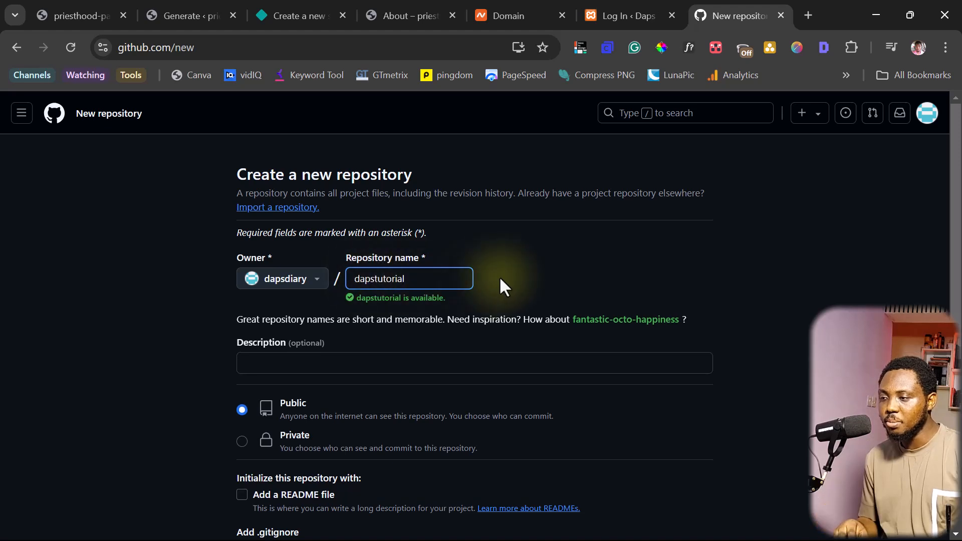
scroll(500, 278, down, 3)
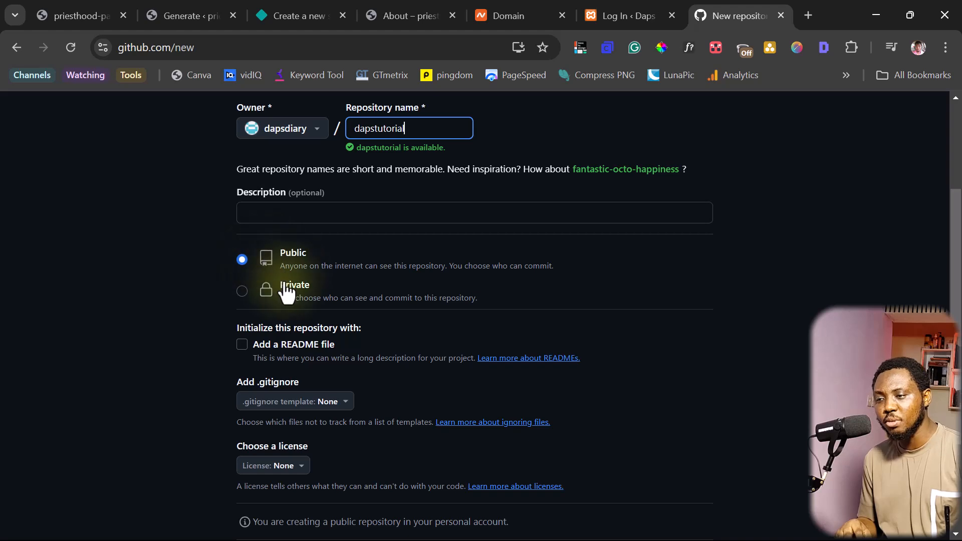
click(244, 292)
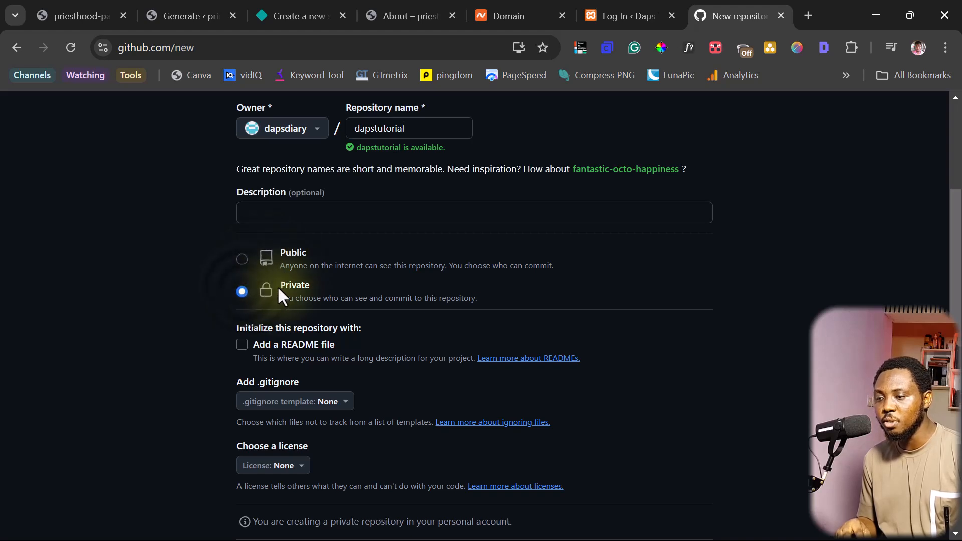
click(242, 345)
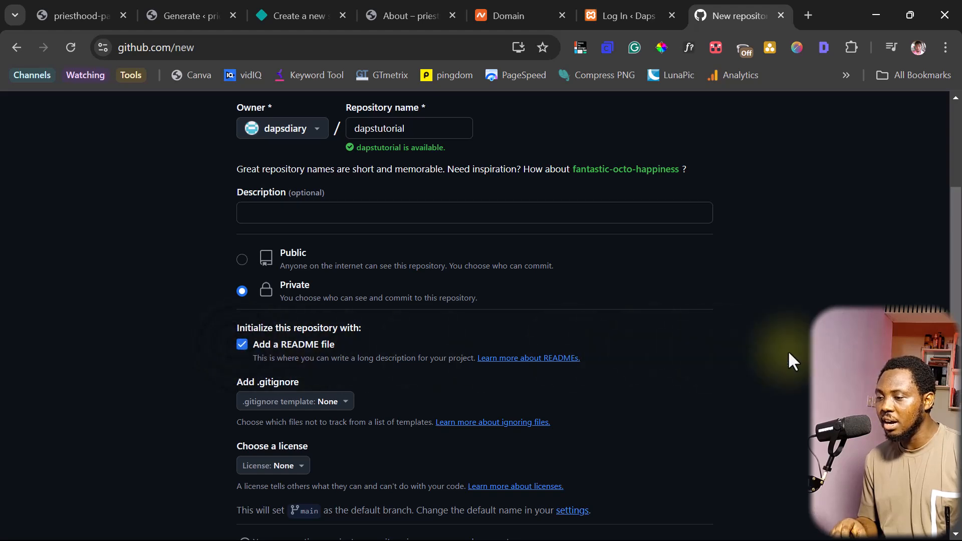
scroll(789, 353, down, 3)
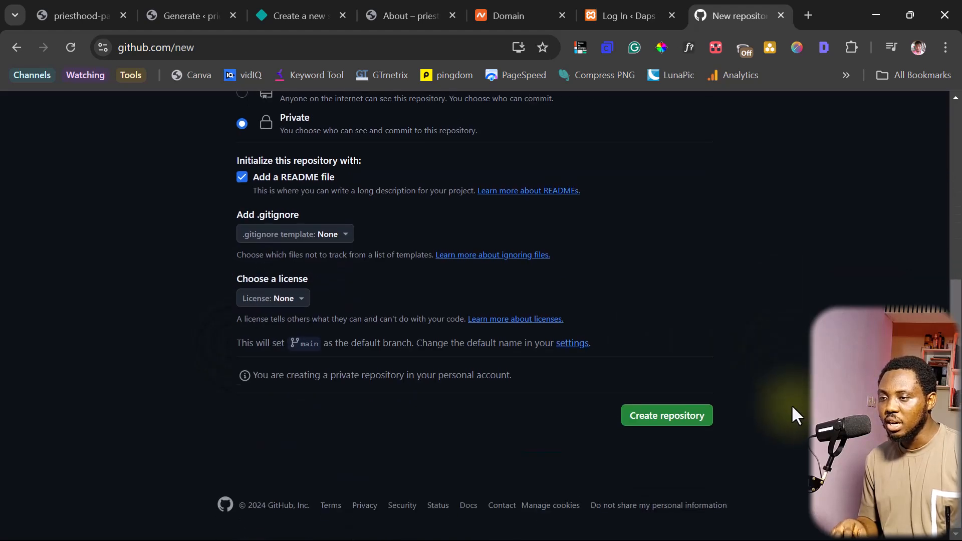
click(657, 423)
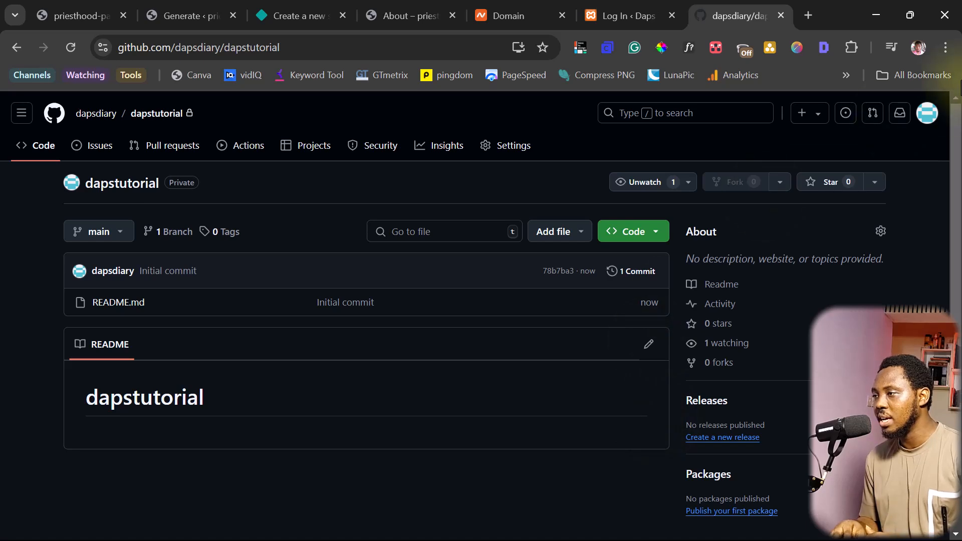
Navigate Settings > Developer settings > Personal access tokens > Fine-grained tokens
click(927, 113)
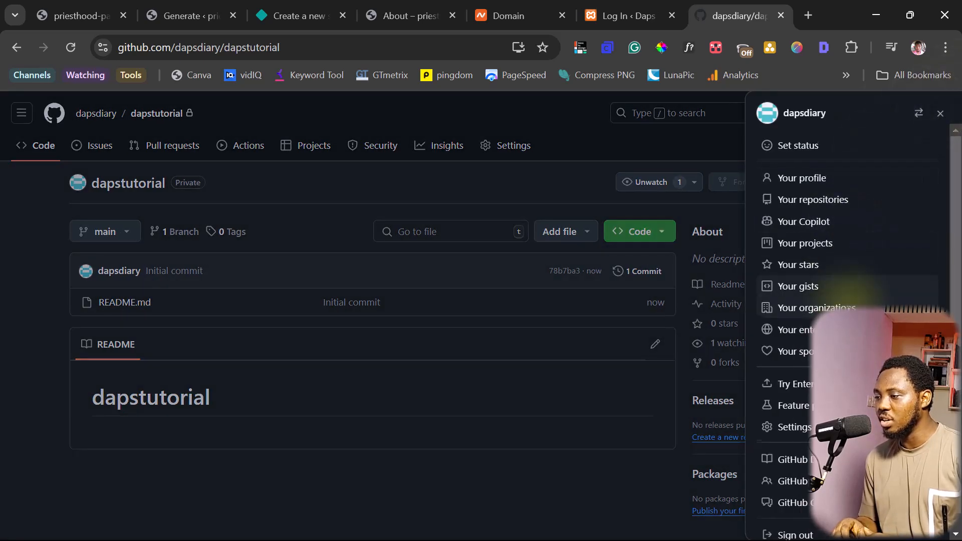
scroll(827, 311, down, 1)
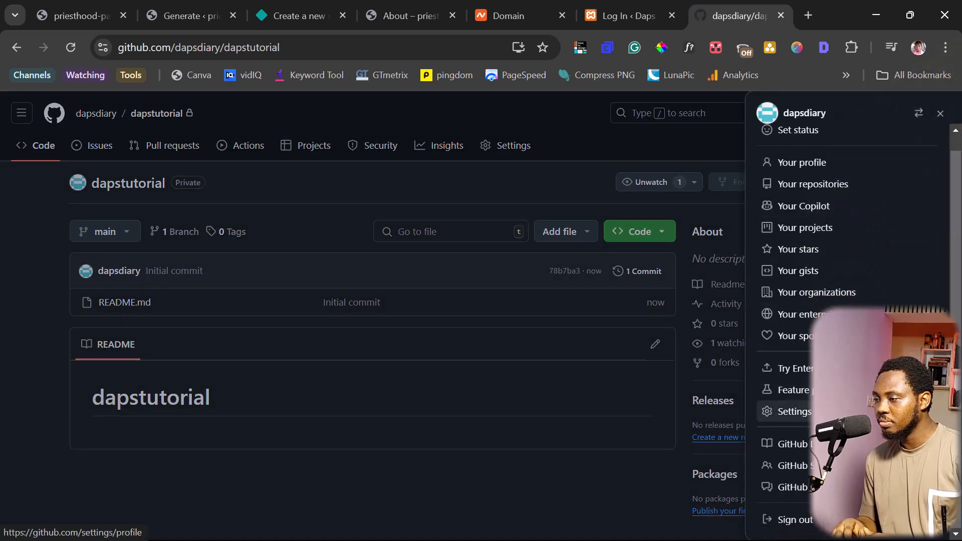
click(797, 412)
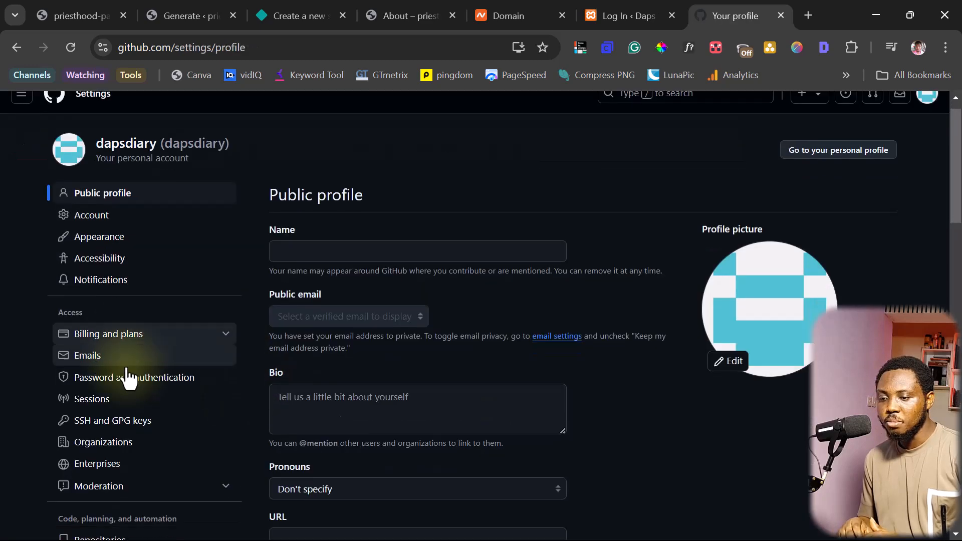
scroll(127, 379, down, 10)
click(108, 383)
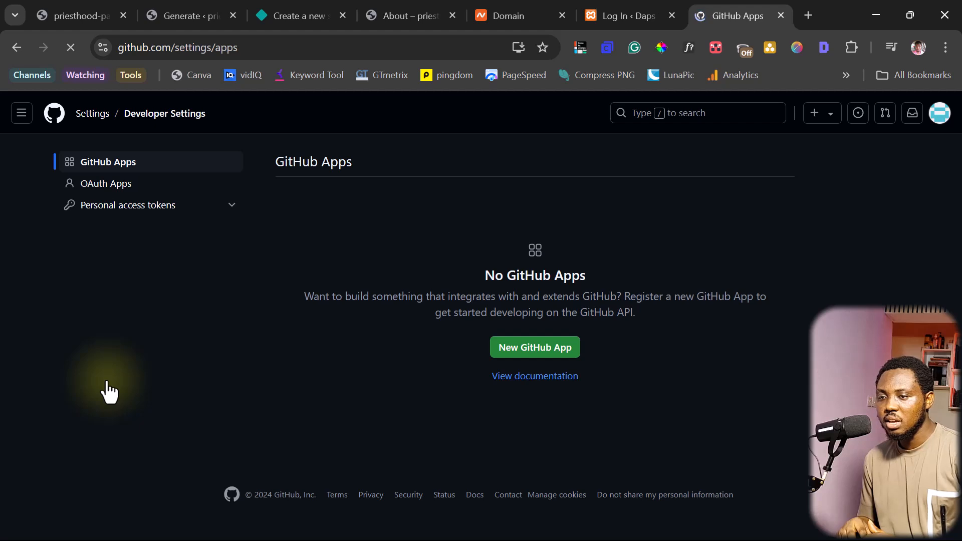
click(155, 210)
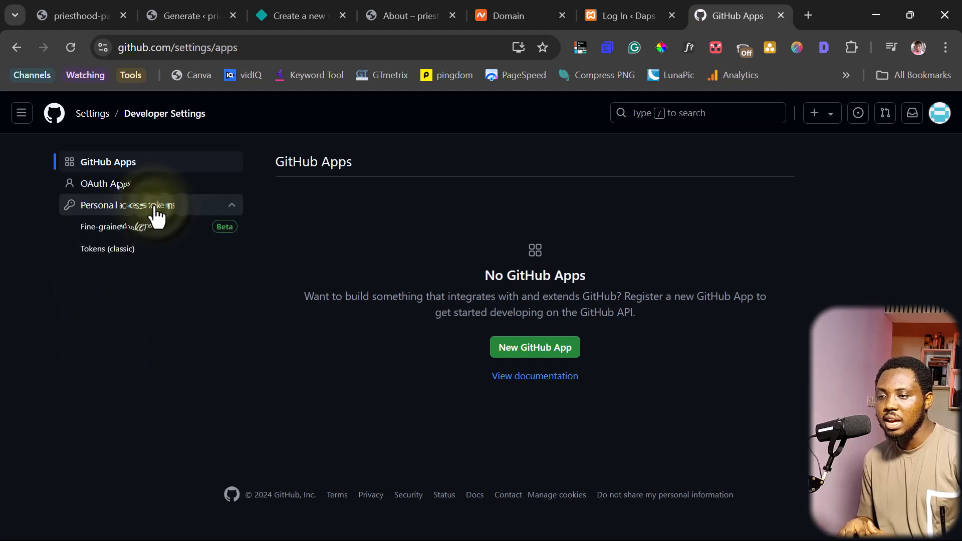
click(137, 229)
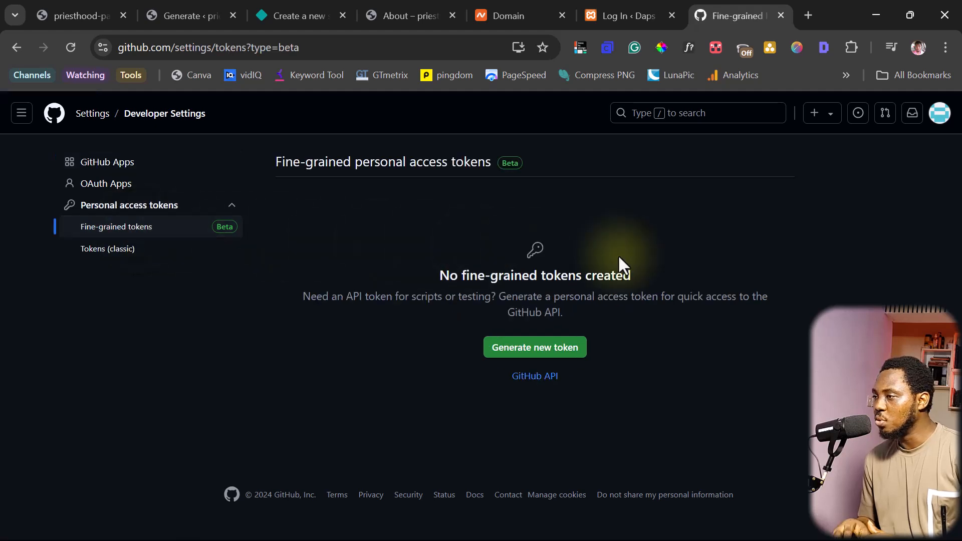
Start a new fine-grained token named 'Simply static'
click(529, 351)
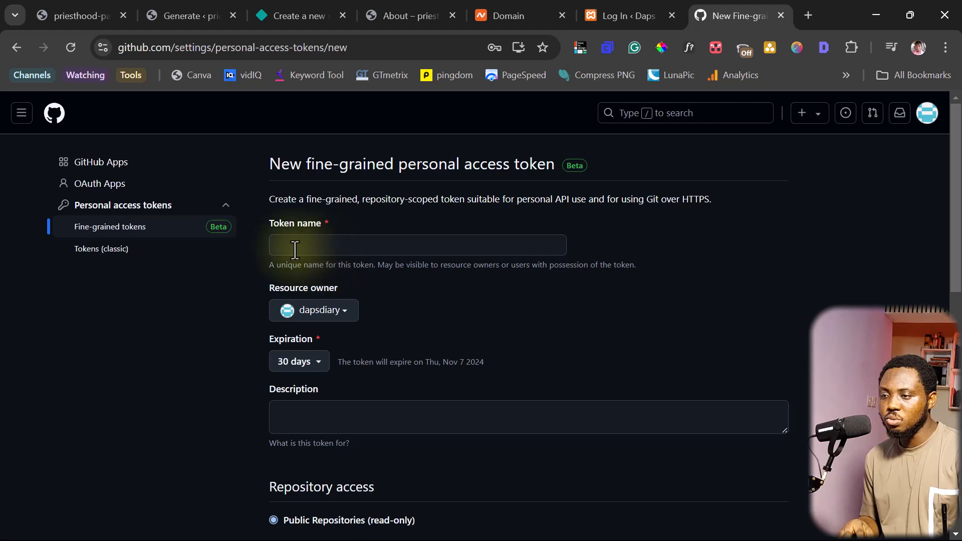
click(293, 249)
text(Simply static)
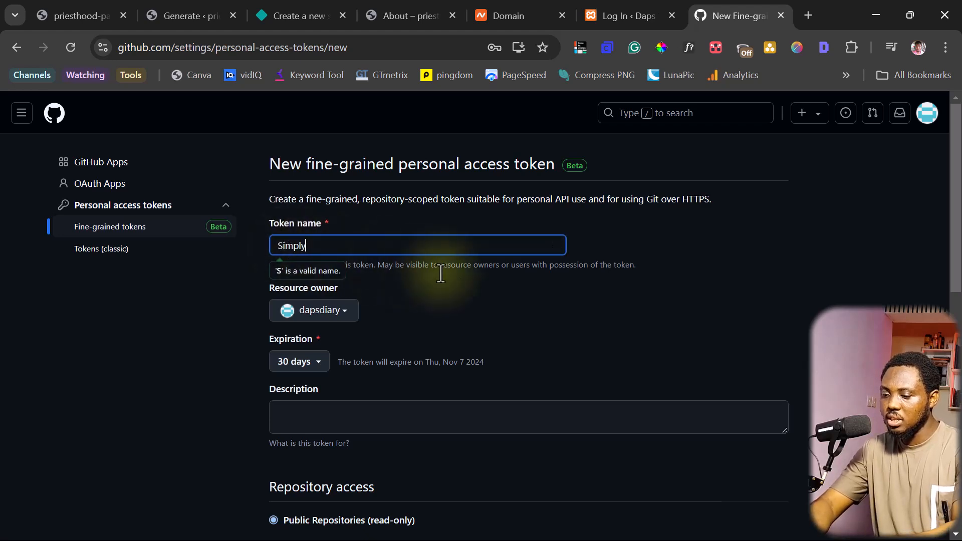
scroll(424, 273, down, 1)
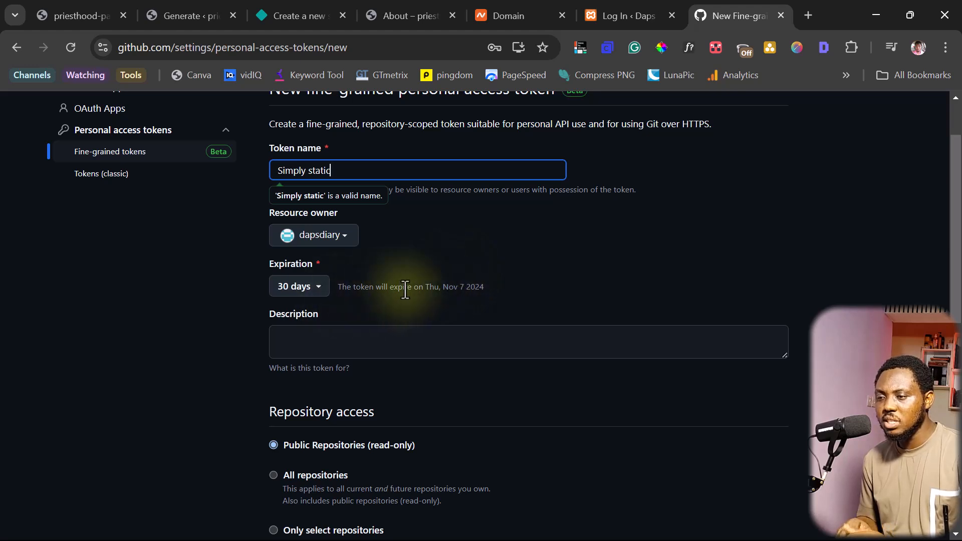
scroll(403, 291, down, 3)
scroll(526, 241, up, 1)
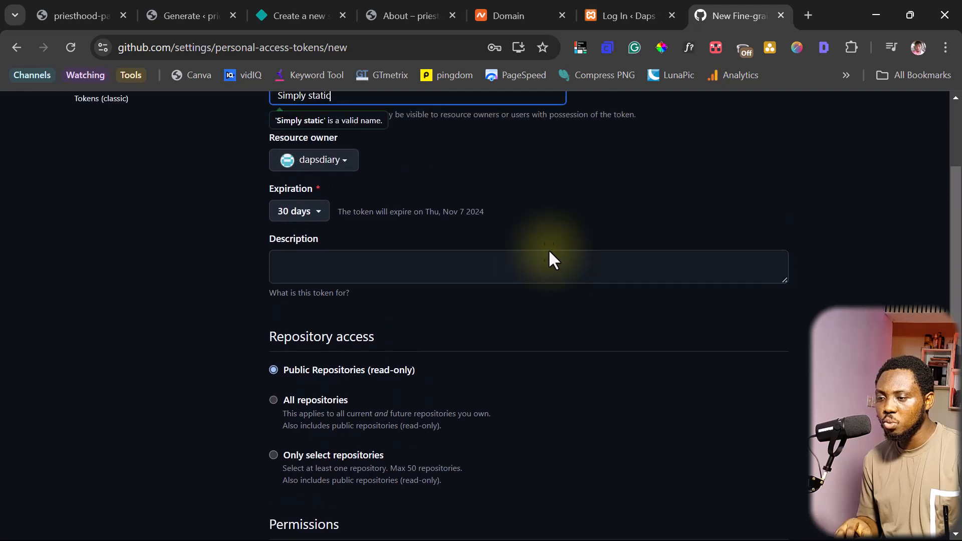
scroll(548, 251, down, 2)
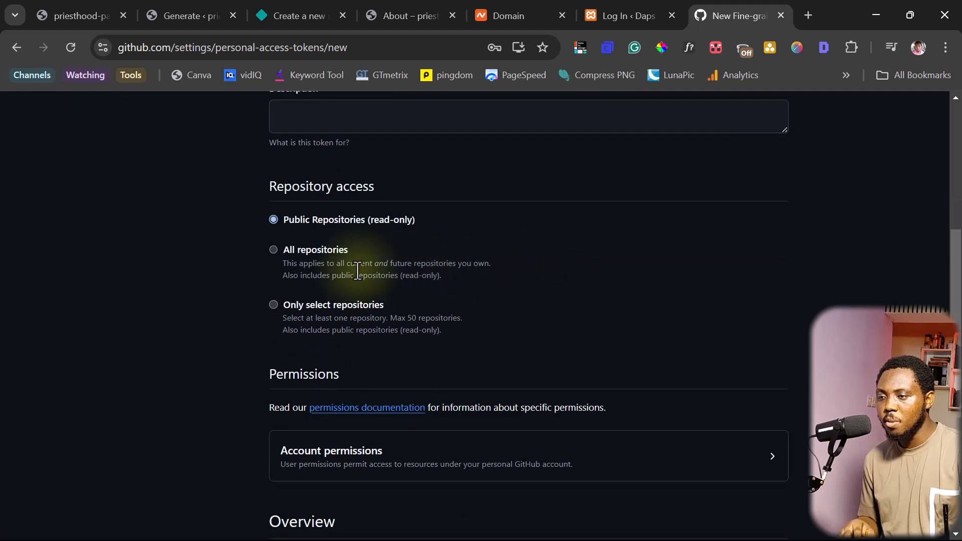
Limit the token's access to only the dapstutorial repository
click(274, 305)
click(346, 354)
text(d)
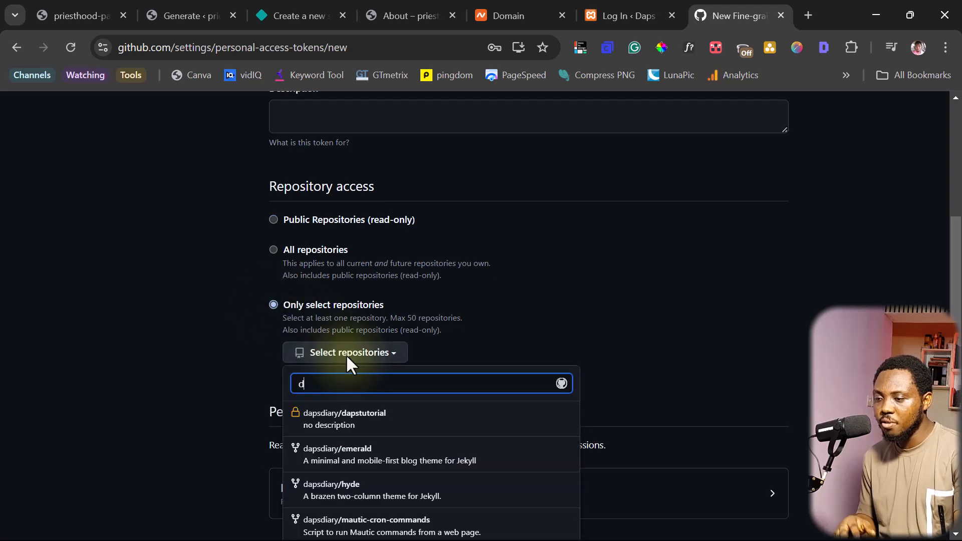
text(aps)
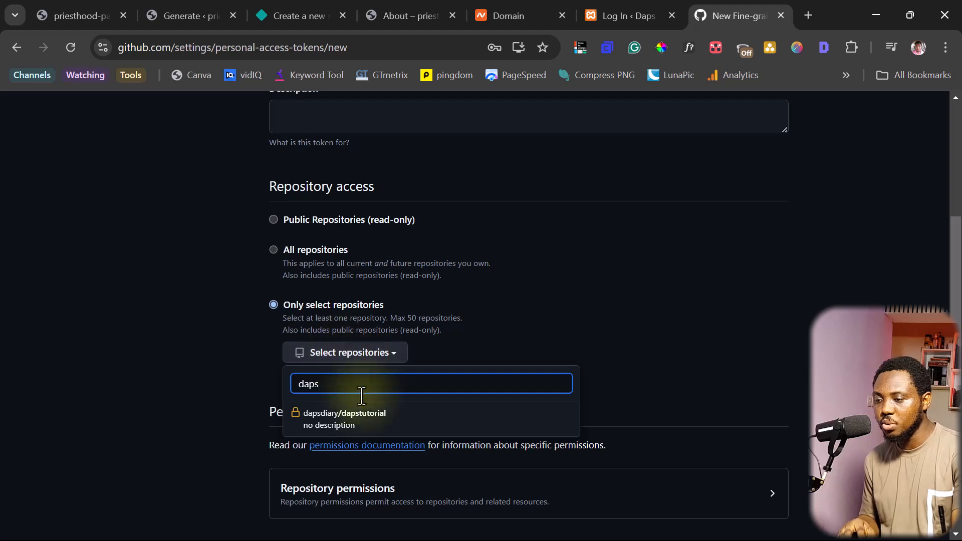
click(340, 428)
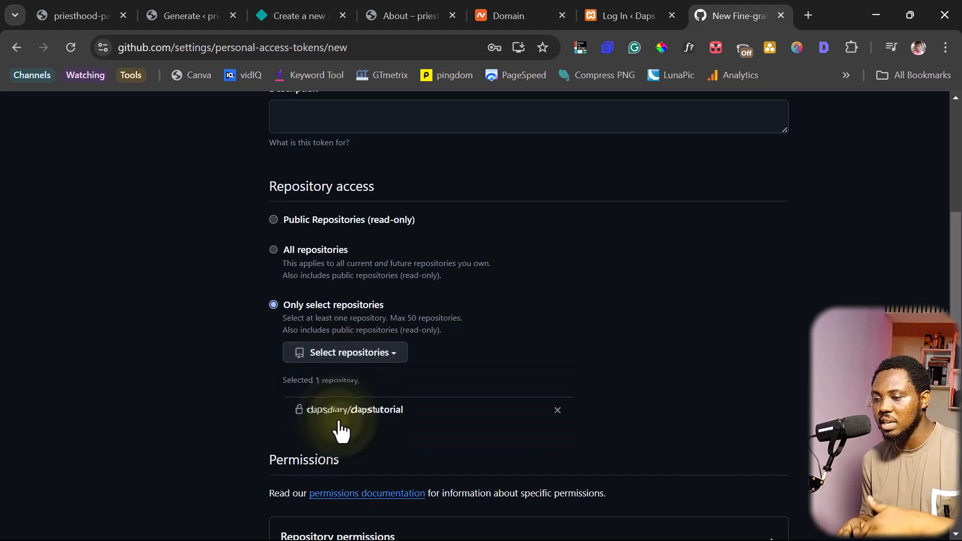
scroll(457, 249, down, 2)
scroll(457, 248, down, 5)
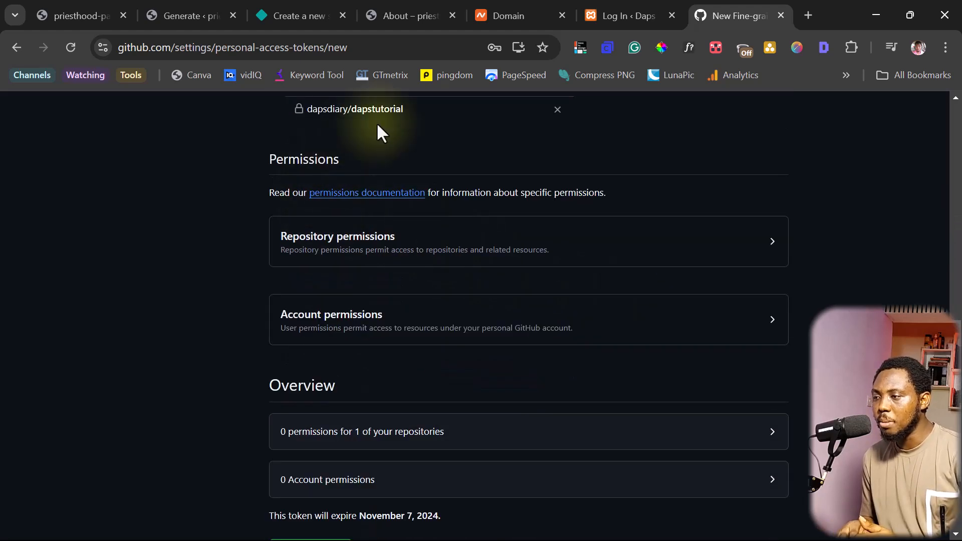
Give the token read and write access to repository Contents and Webhooks
click(696, 256)
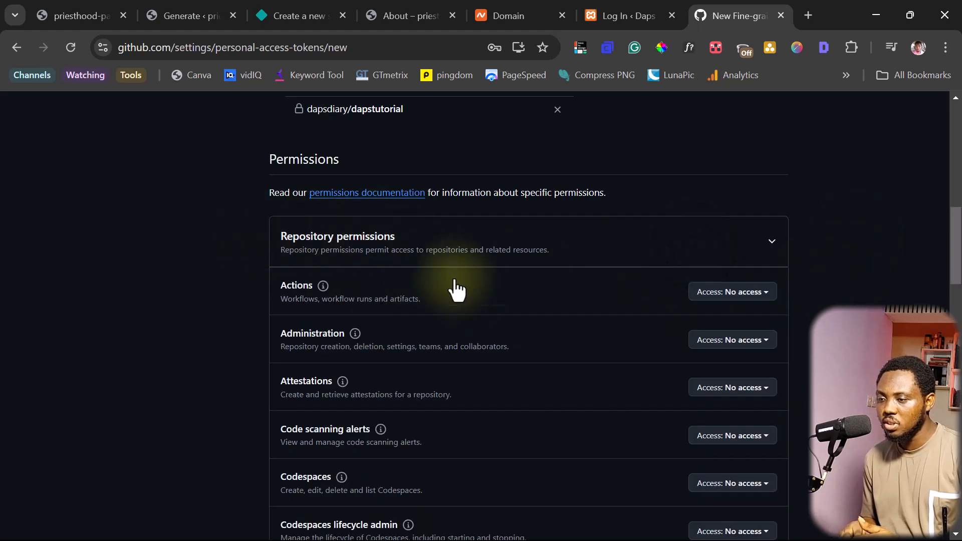
scroll(530, 329, down, 6)
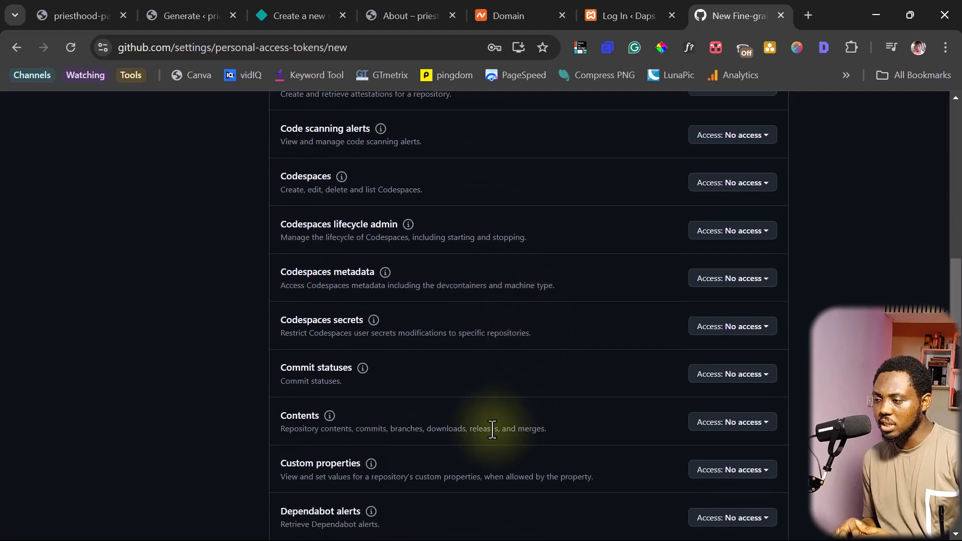
click(725, 428)
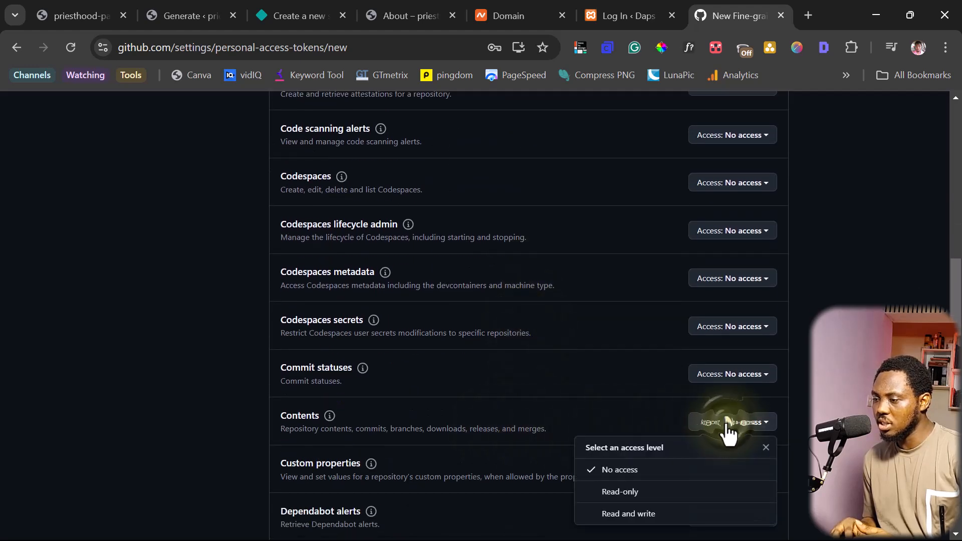
click(654, 512)
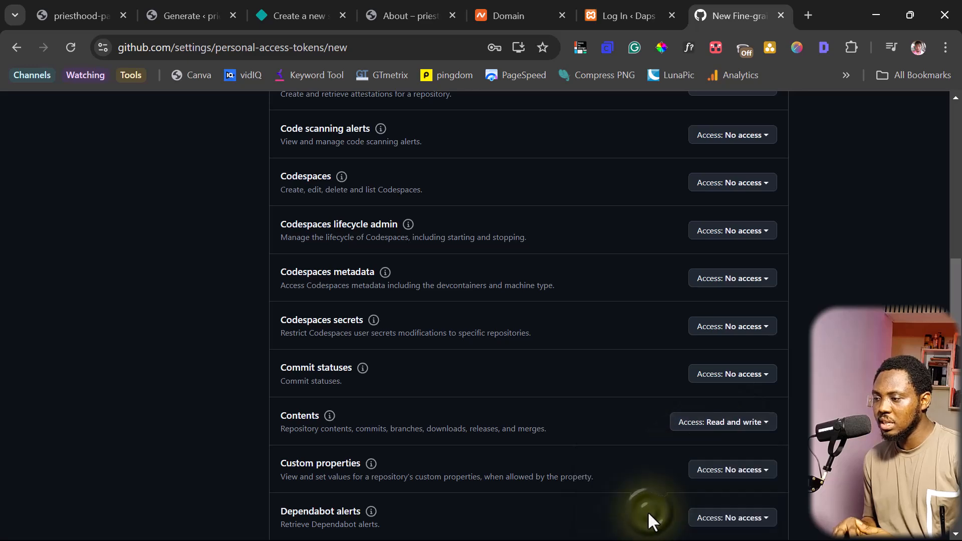
scroll(560, 396, down, 9)
scroll(561, 399, down, 7)
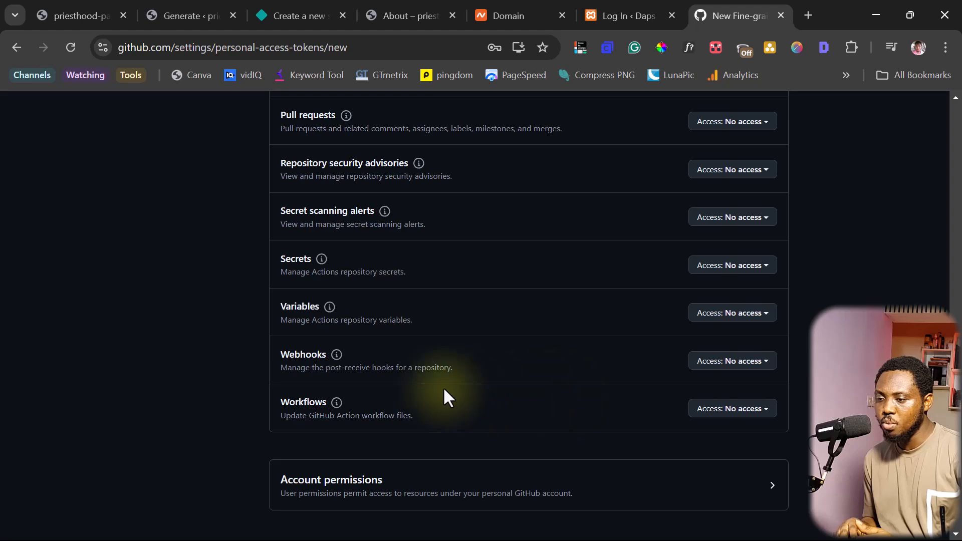
click(726, 362)
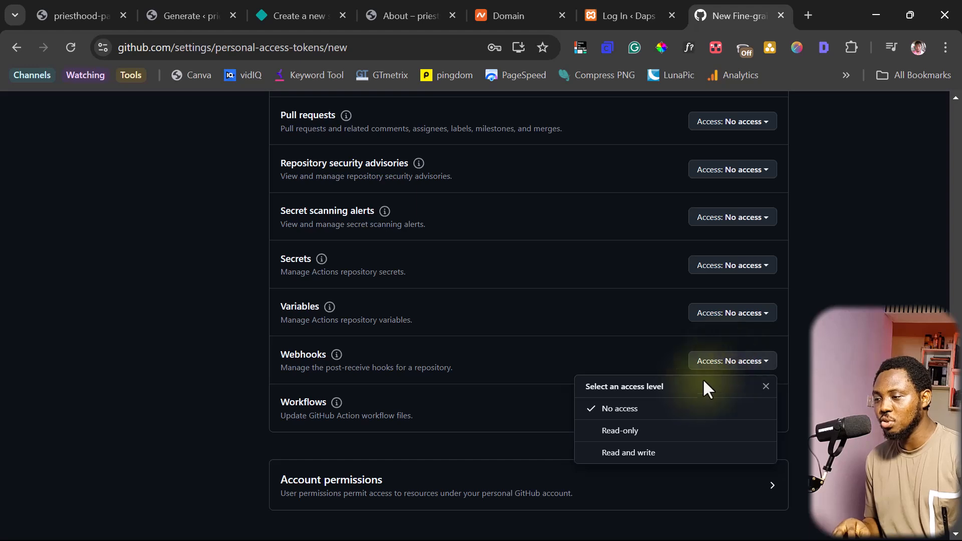
click(631, 454)
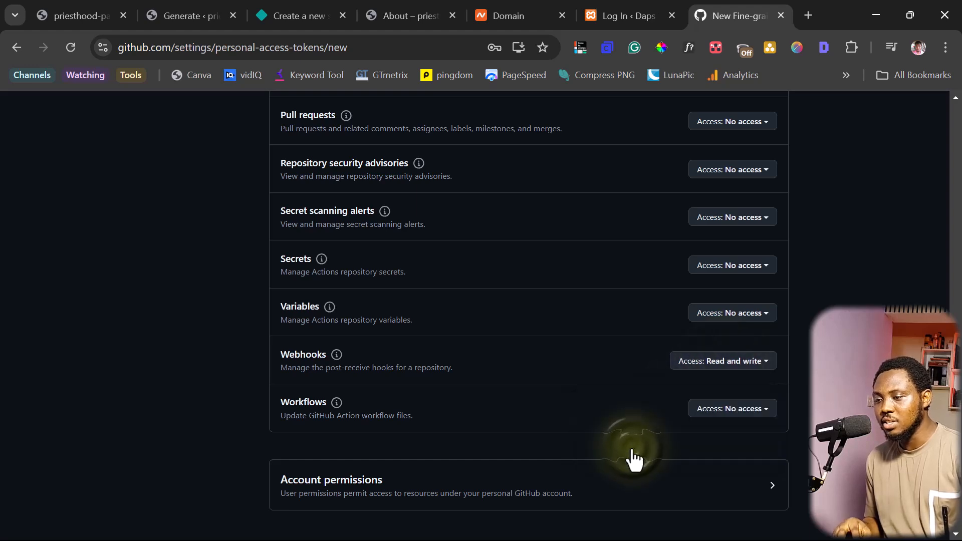
Give the token read-only access to account Email addresses
scroll(685, 423, down, 4)
click(765, 281)
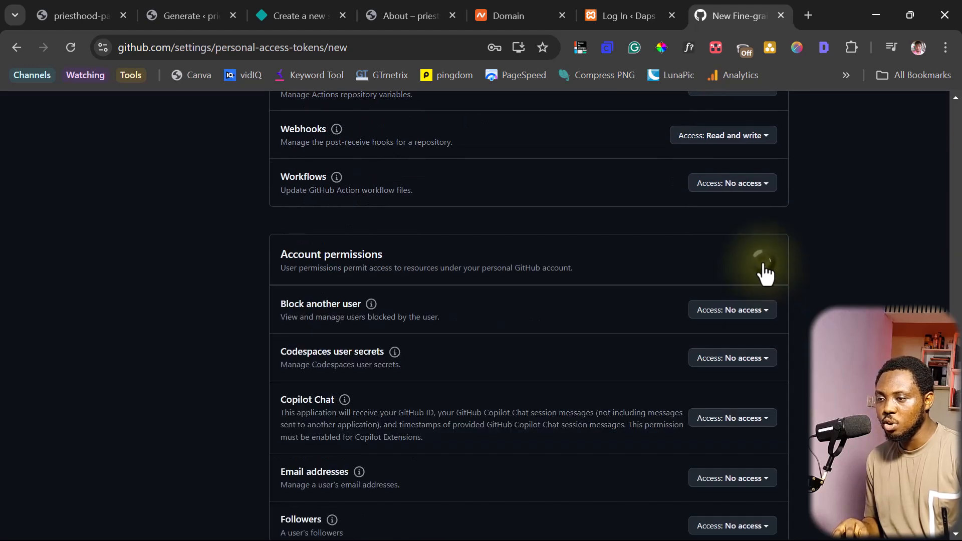
scroll(441, 325, down, 3)
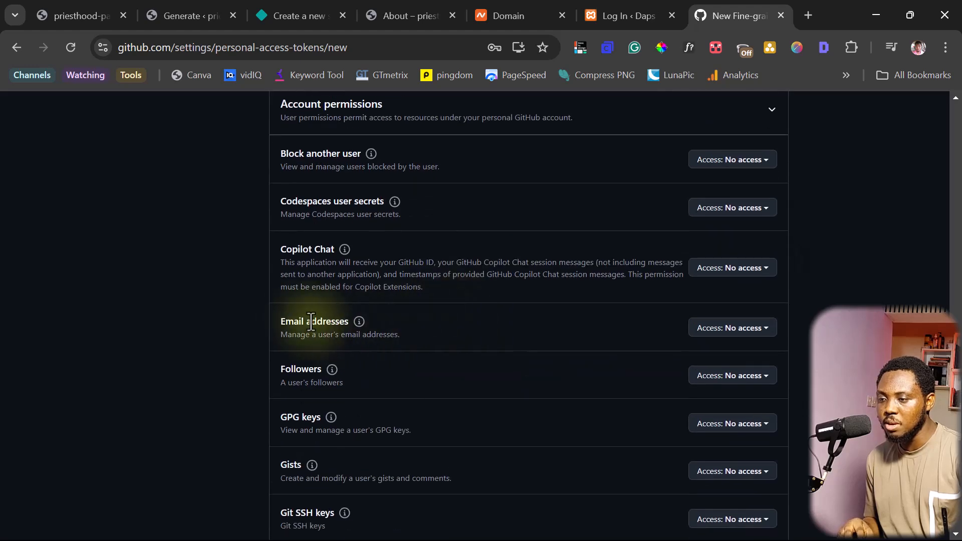
click(710, 328)
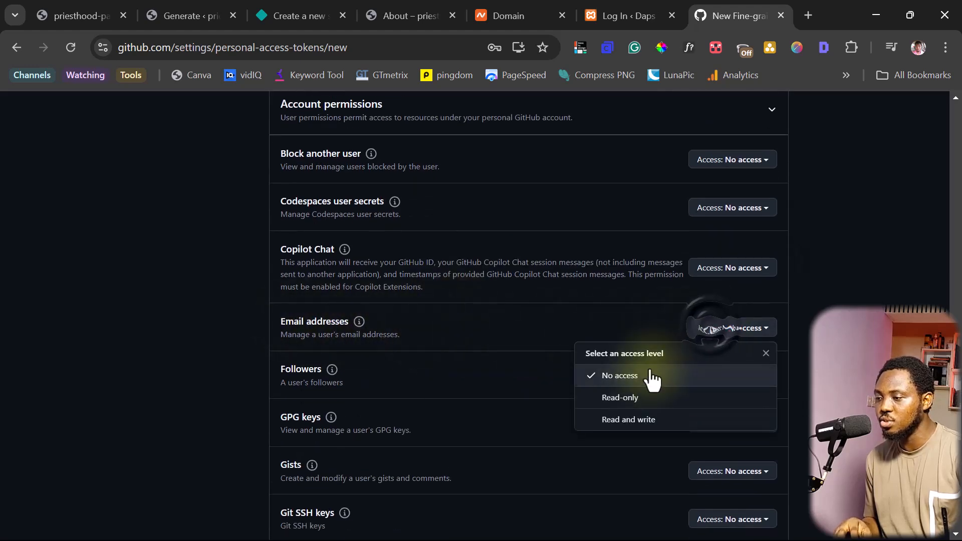
click(620, 398)
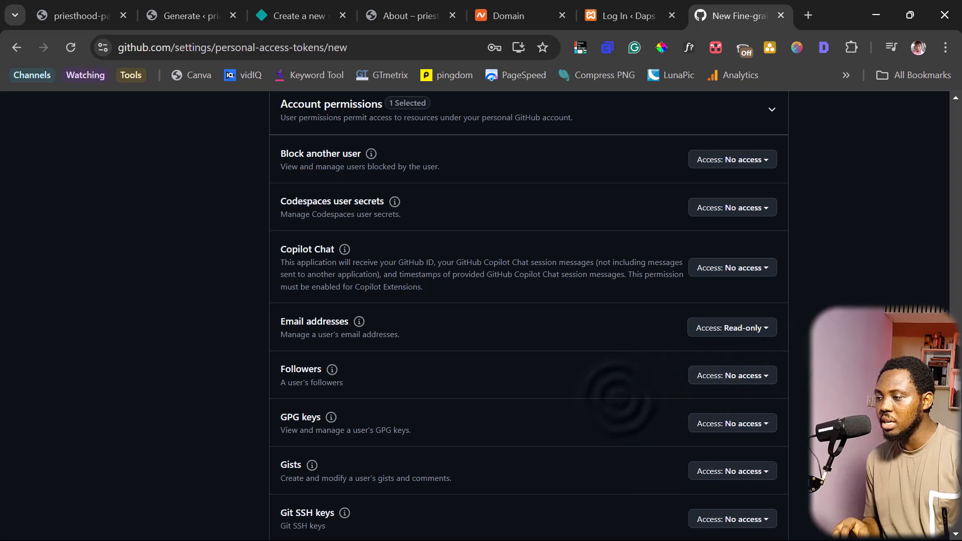
Generate the token, copy it, and return to the Simply Static tab
scroll(622, 401, down, 12)
scroll(587, 382, down, 2)
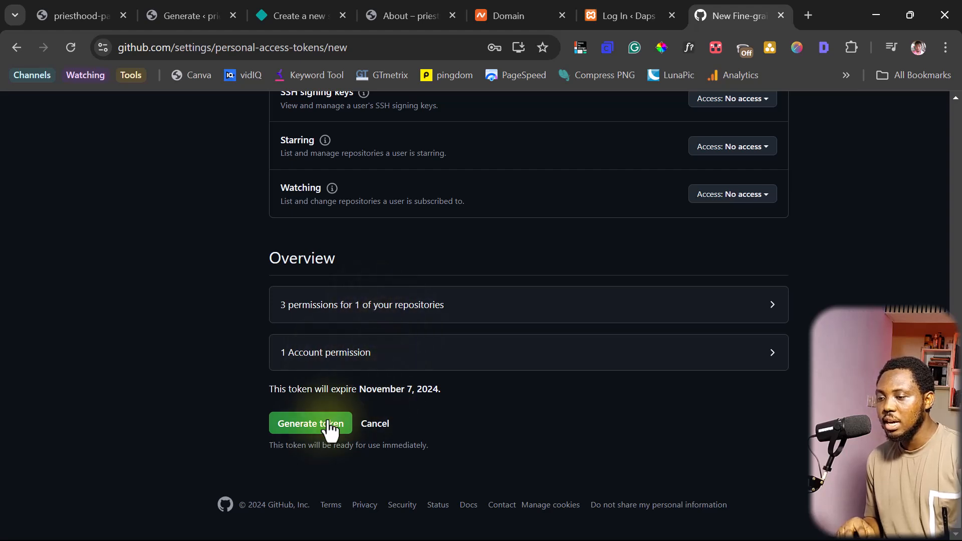
click(312, 429)
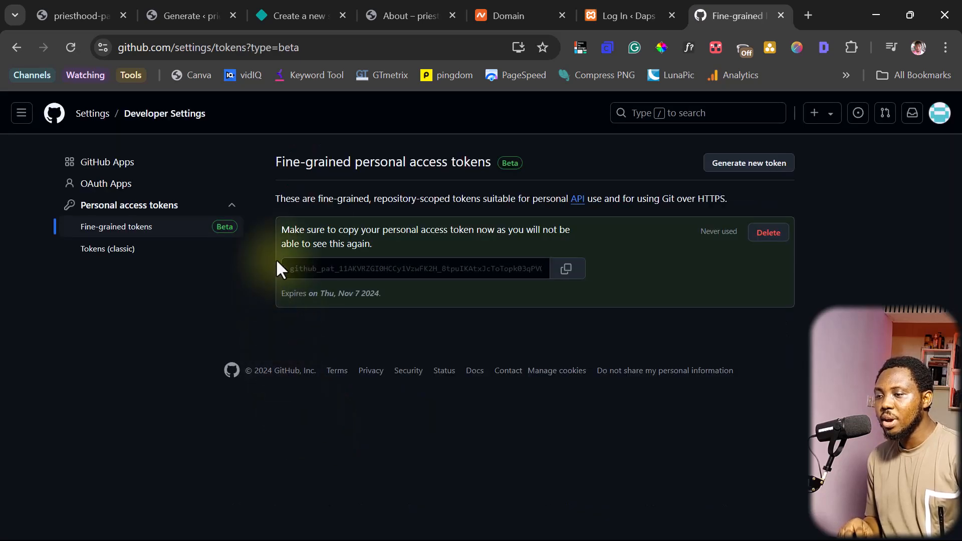
click(568, 273)
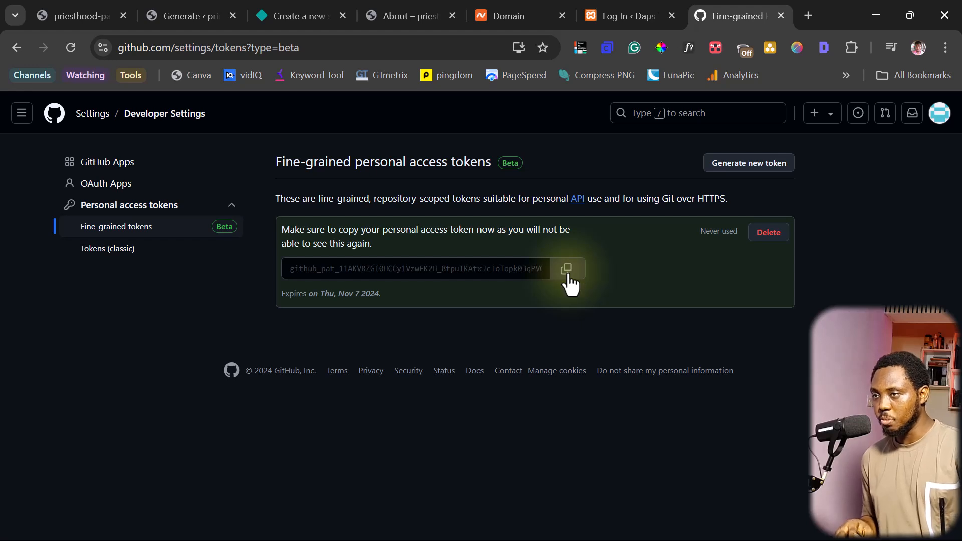
click(178, 16)
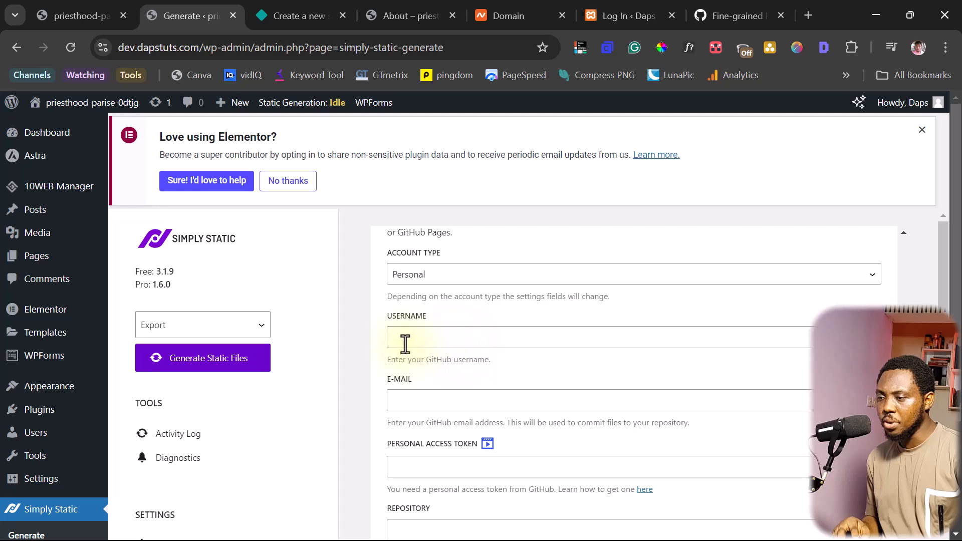
Enter the GitHub username and e-mail, and paste the access token
click(419, 337)
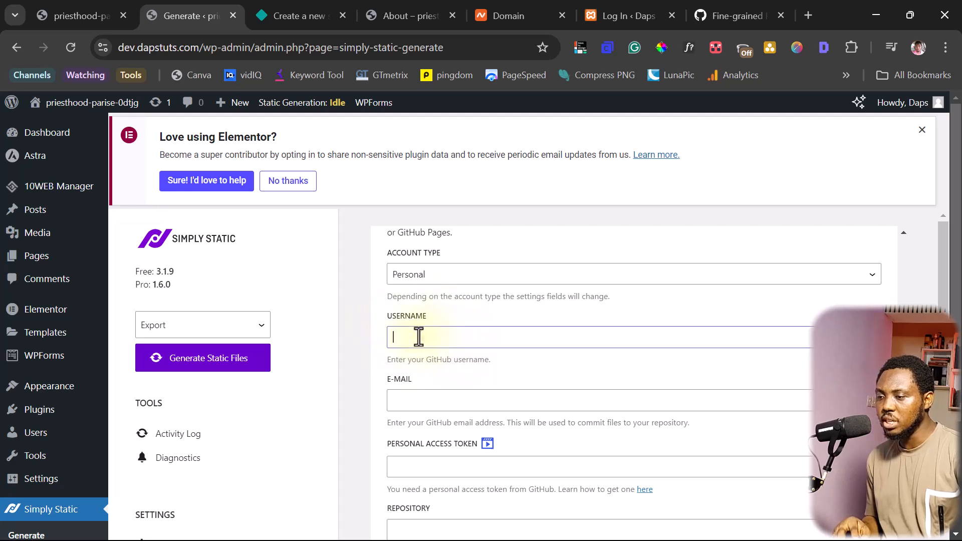
text(dp)
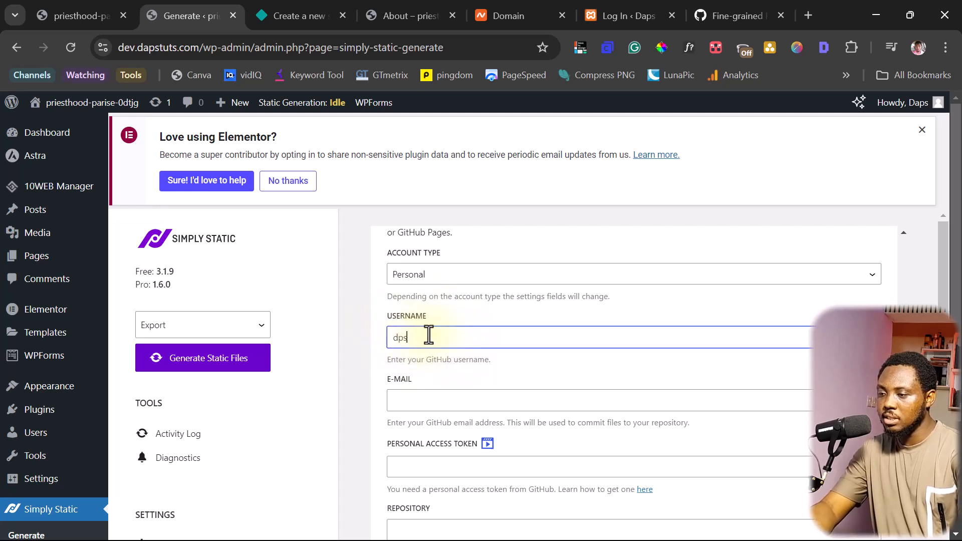
text(sdiary)
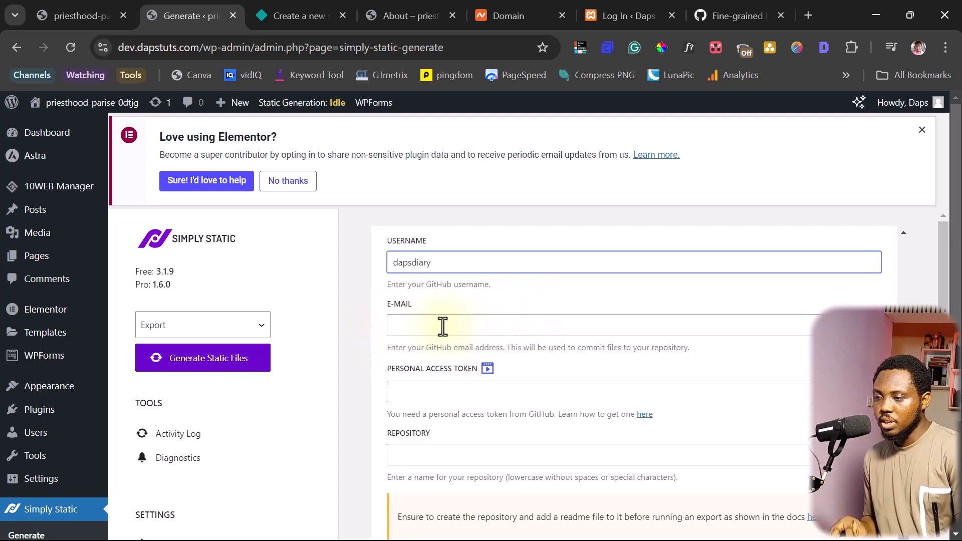
click(415, 323)
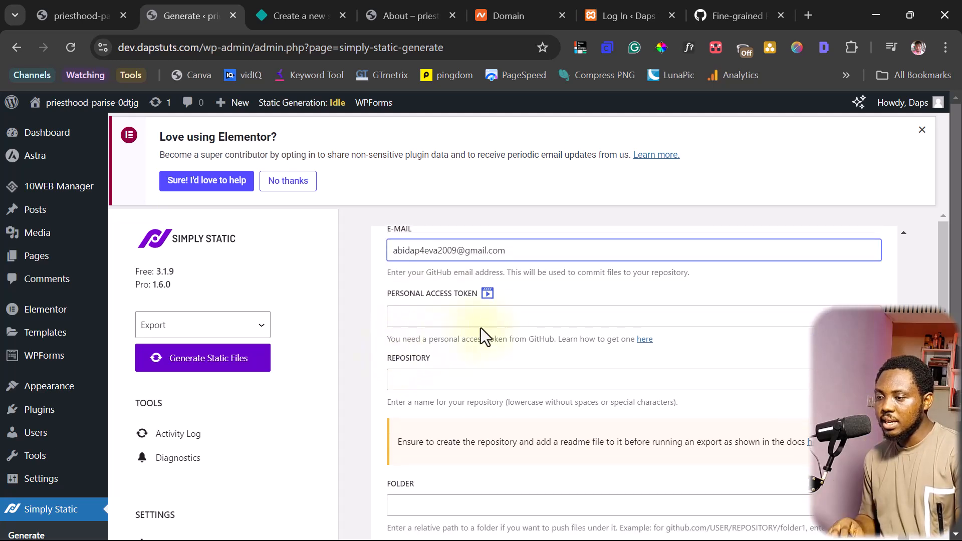
click(407, 318)
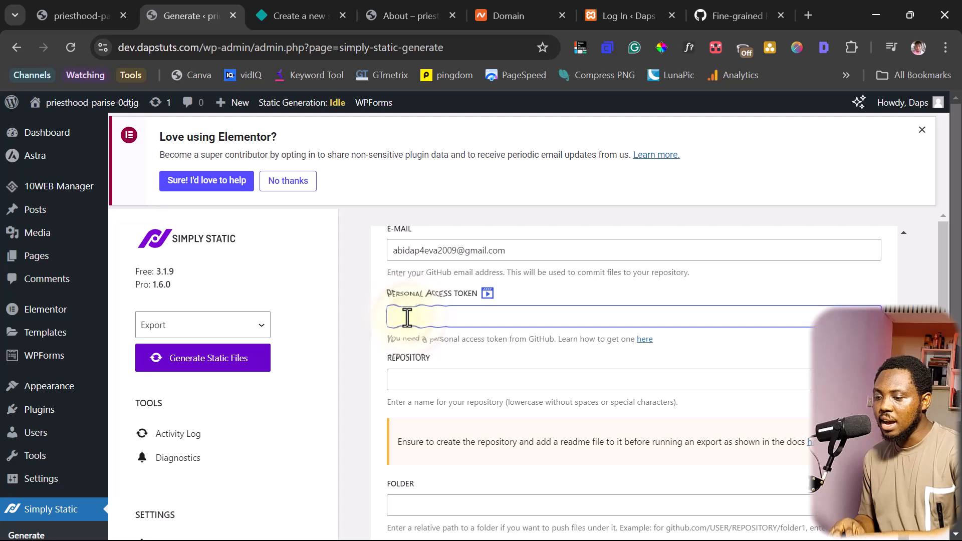
key(ctrl+v)
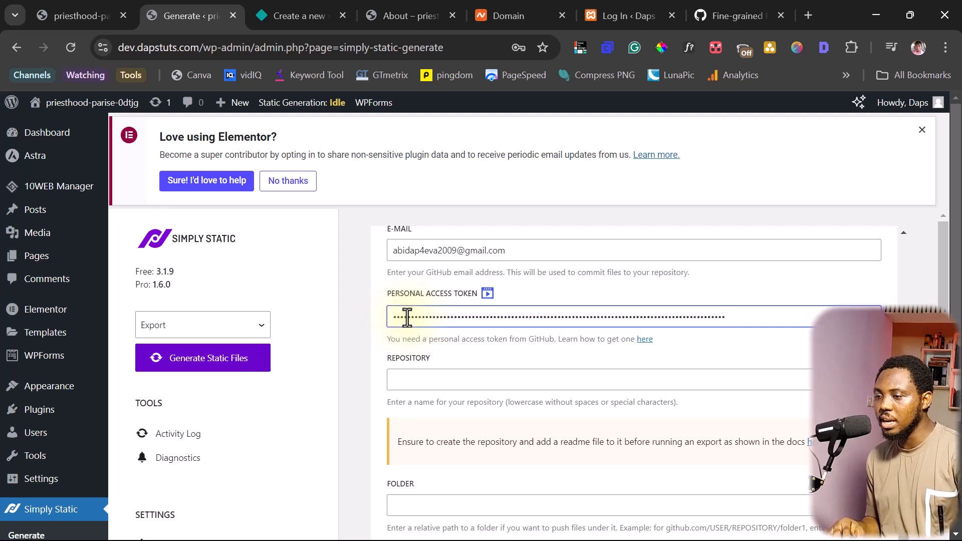
Set the repository to dapstutorial with Private visibility
scroll(408, 319, down, 3)
scroll(410, 320, up, 3)
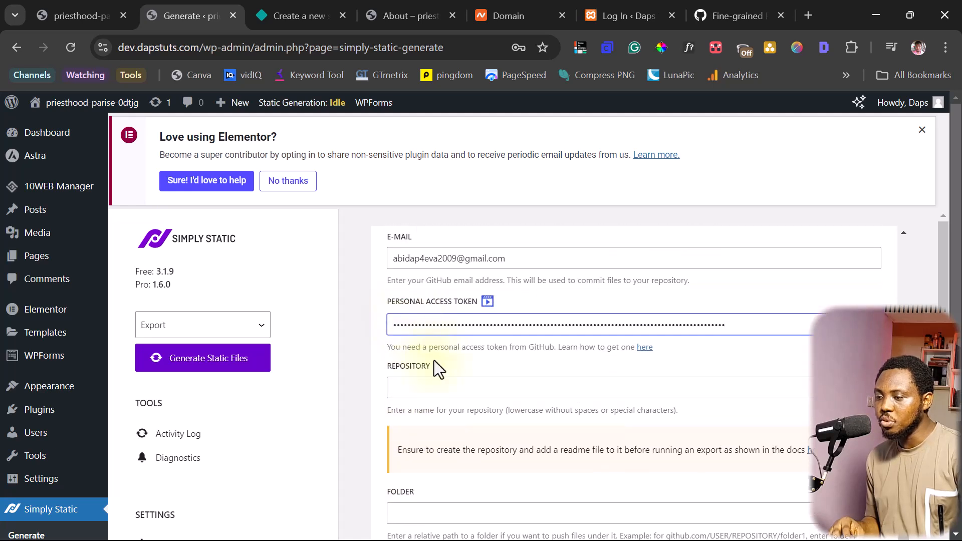
click(414, 388)
key(ctrl+v)
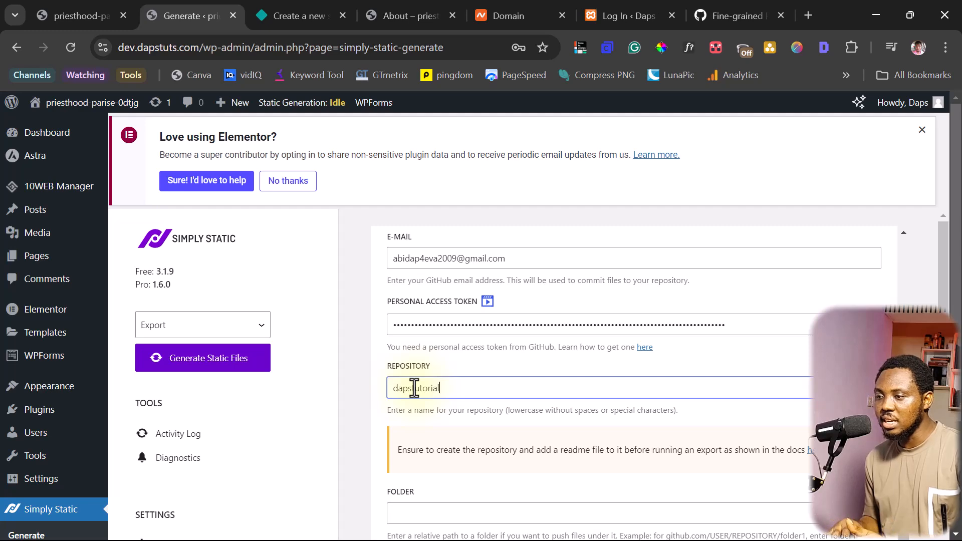
scroll(415, 388, down, 1)
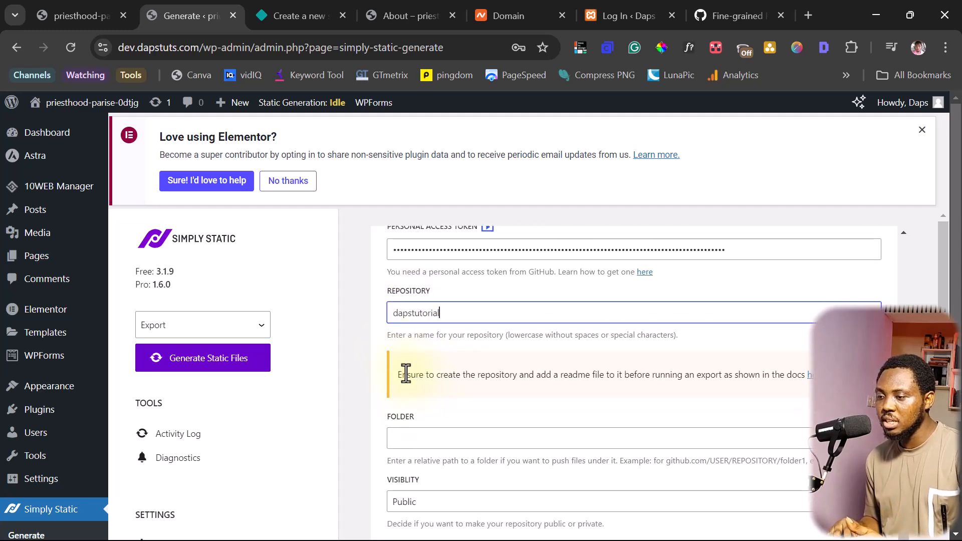
scroll(396, 351, down, 1)
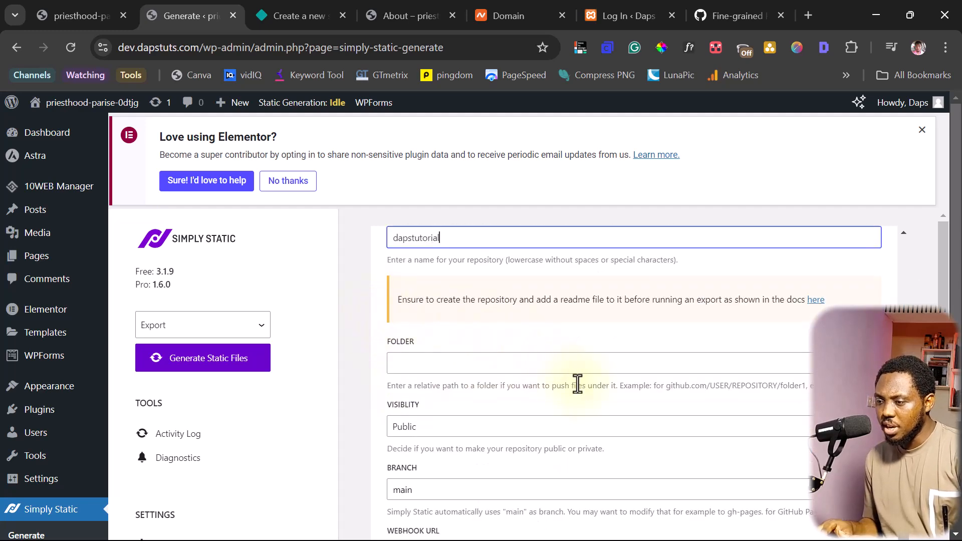
click(455, 428)
click(431, 460)
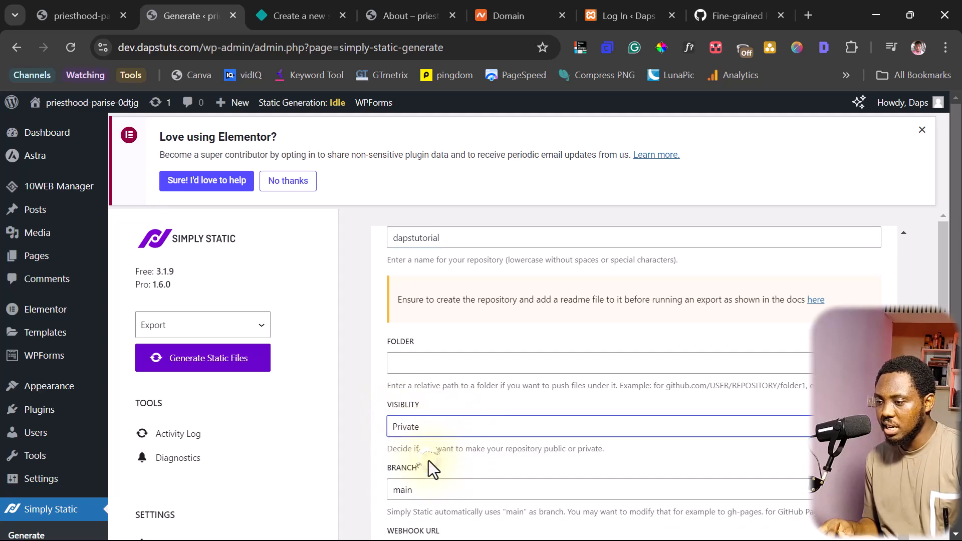
Save the Simply Static GitHub deployment settings
scroll(436, 445, down, 3)
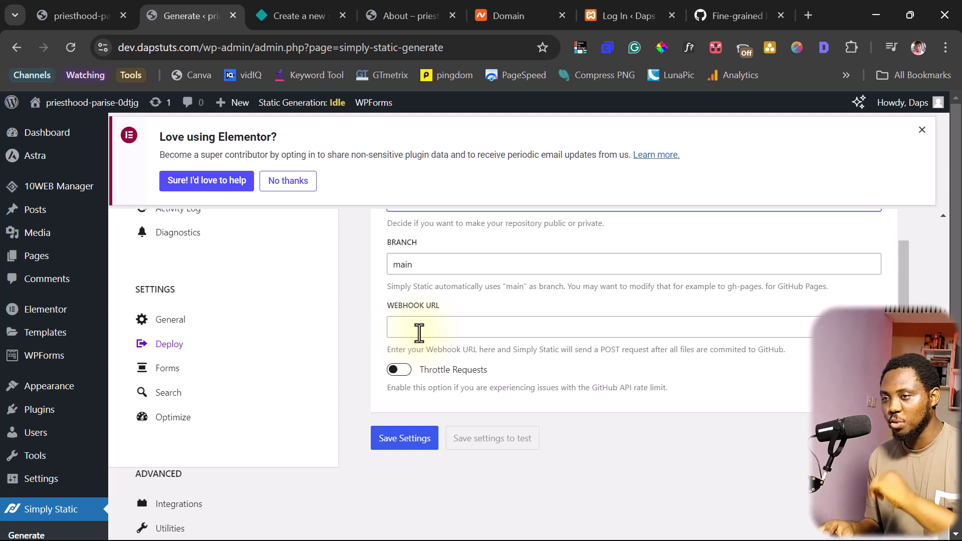
click(405, 445)
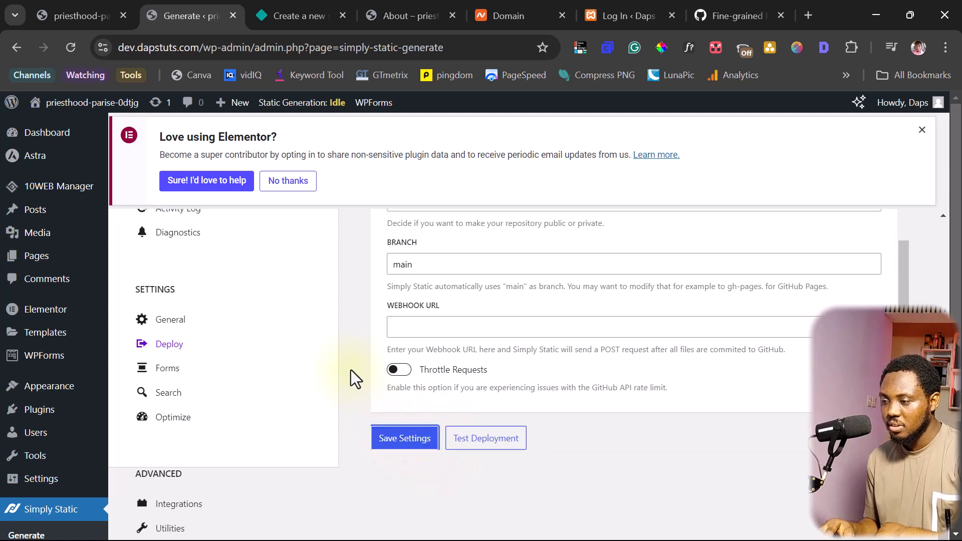
scroll(351, 369, up, 3)
scroll(350, 370, down, 4)
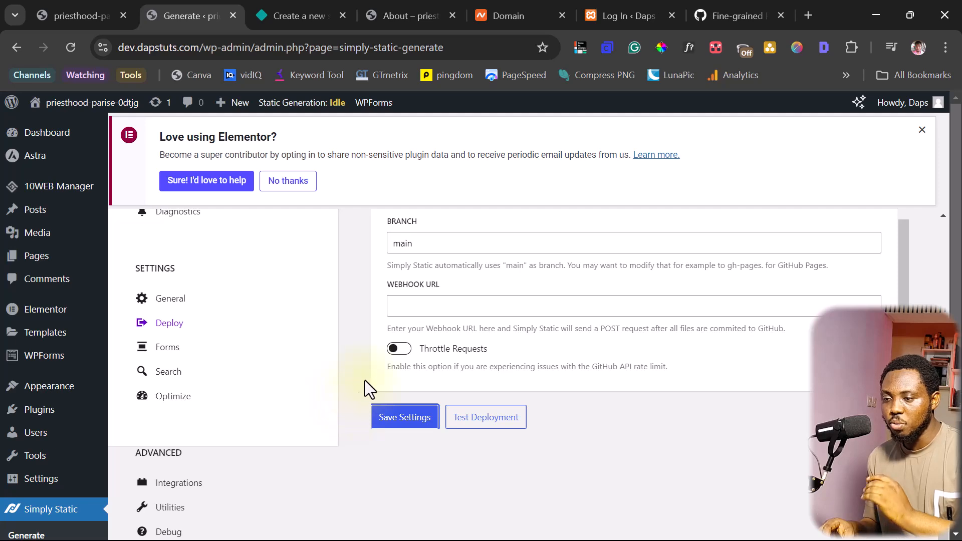
scroll(365, 381, up, 5)
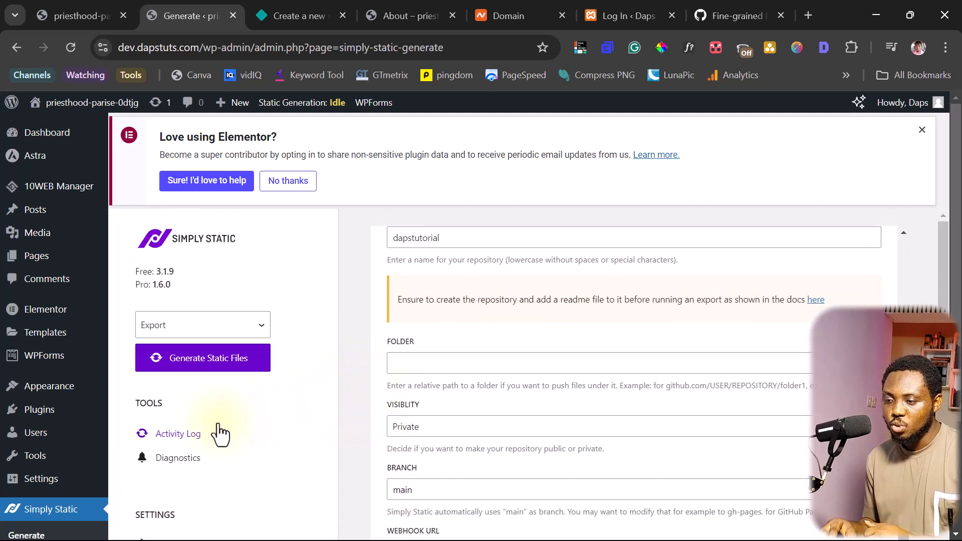
Generate the static files to GitHub and confirm the log shows 627 of 627 files committed
click(175, 435)
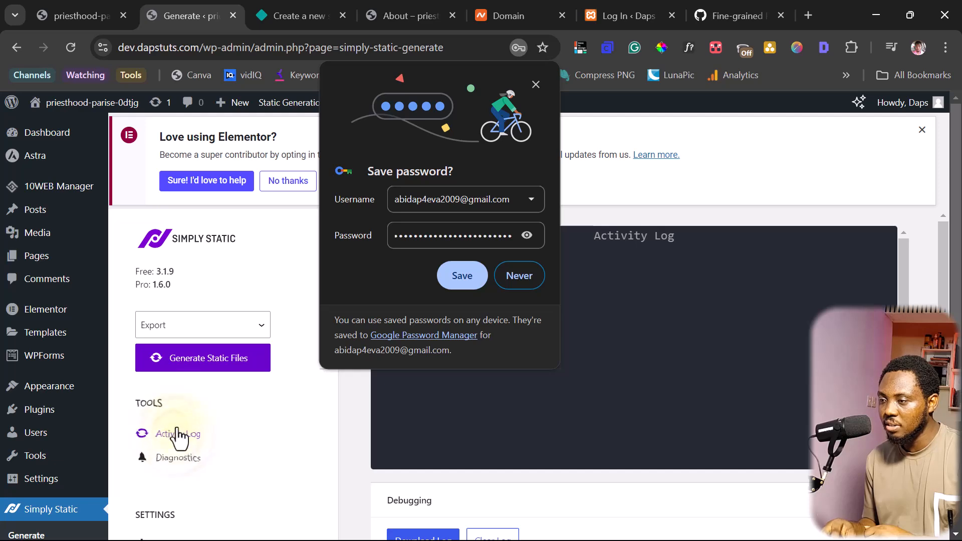
click(536, 85)
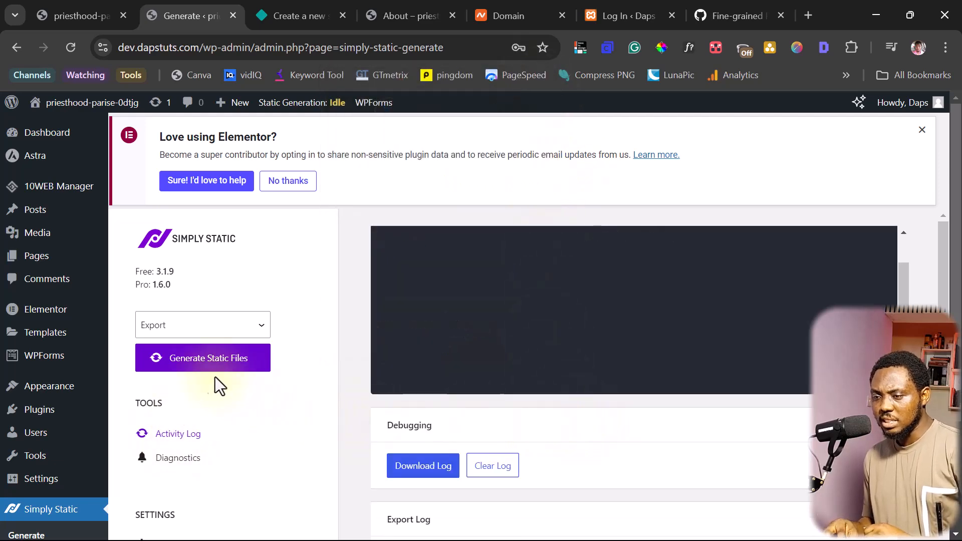
click(190, 359)
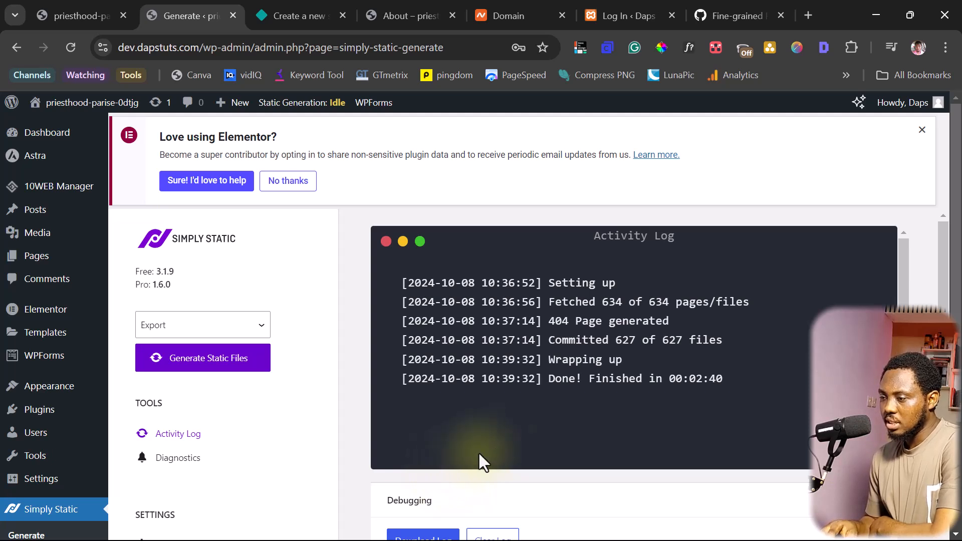
scroll(771, 356, down, 4)
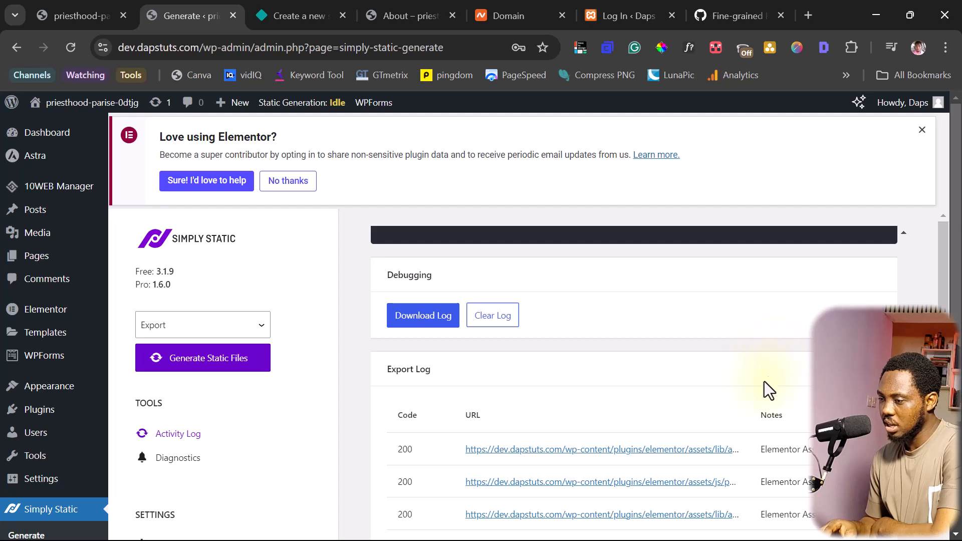
scroll(590, 408, up, 4)
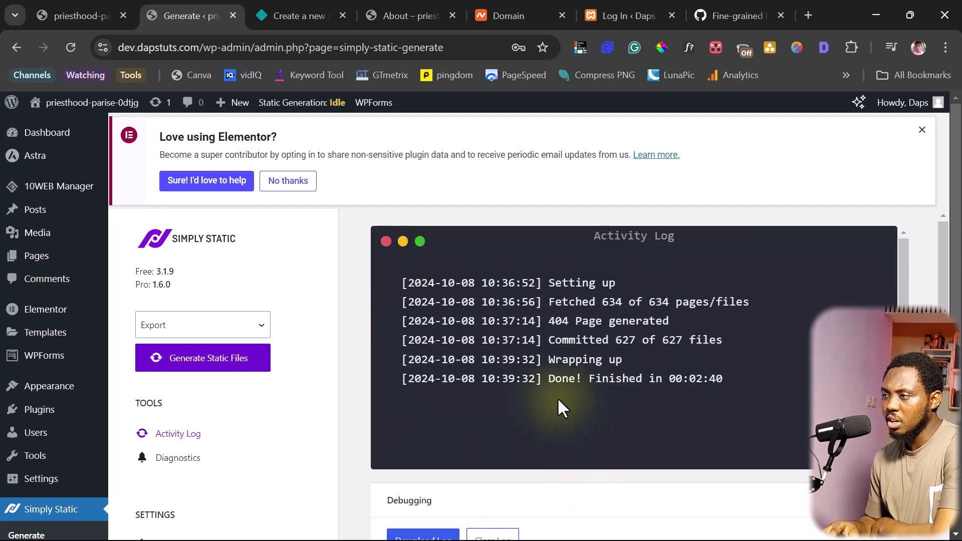
click(722, 7)
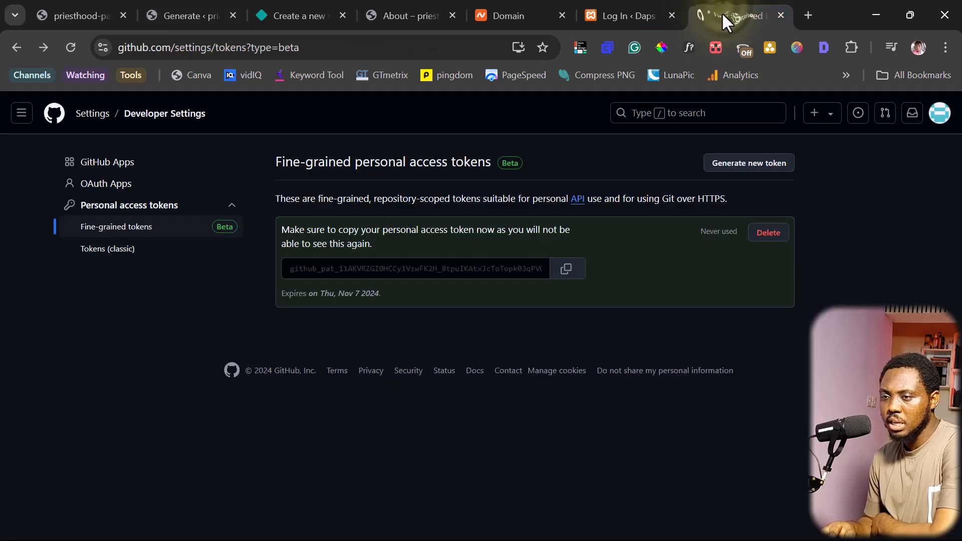
Check that the dapstutorial repository now holds the exported site files
click(54, 113)
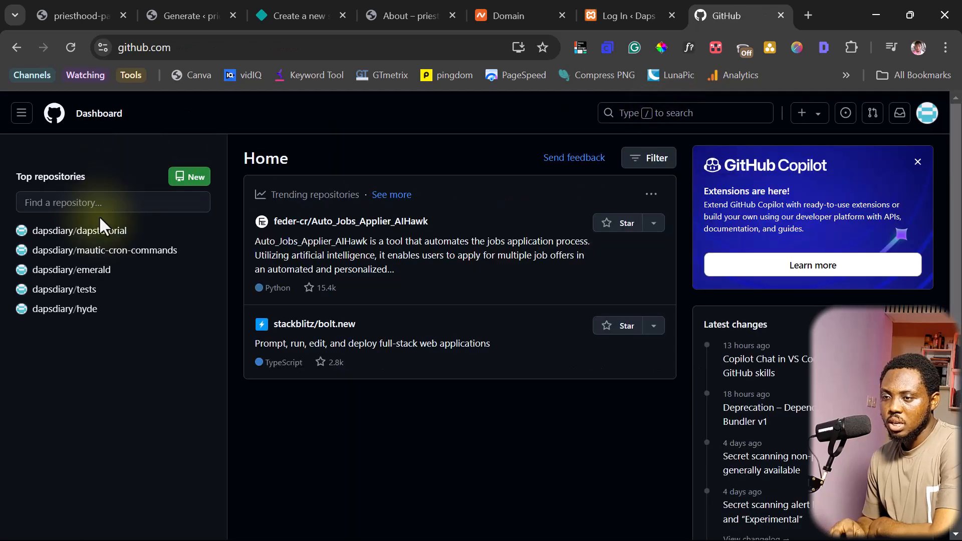
click(81, 232)
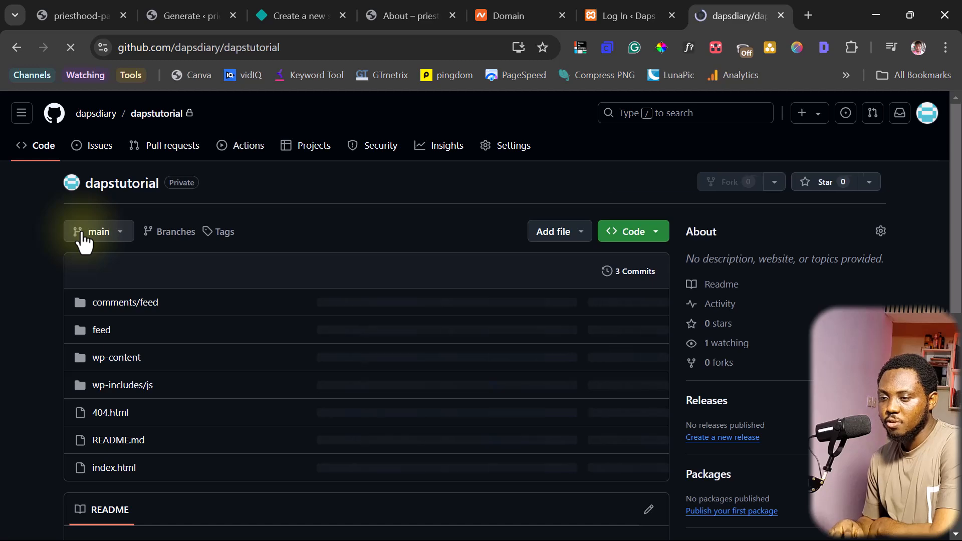
scroll(237, 274, down, 4)
scroll(234, 278, up, 4)
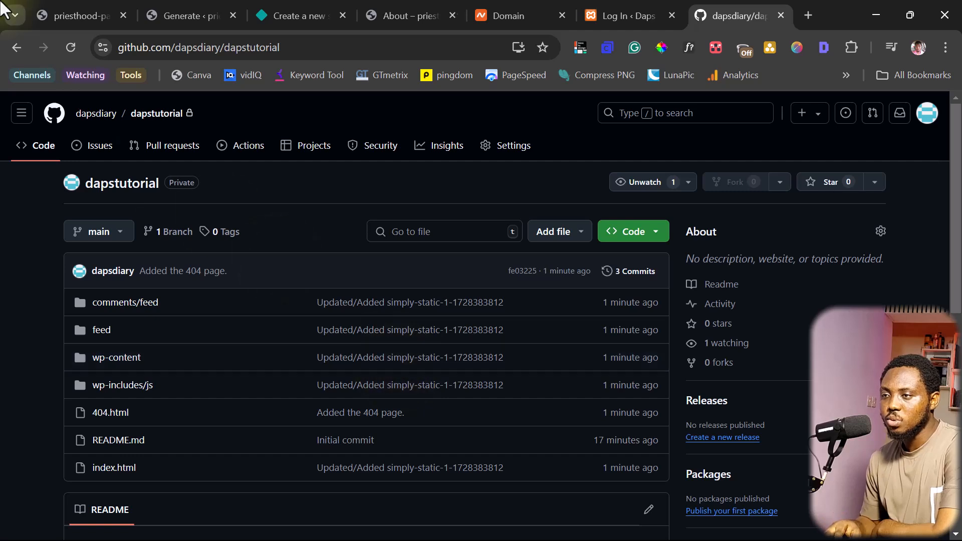
click(289, 15)
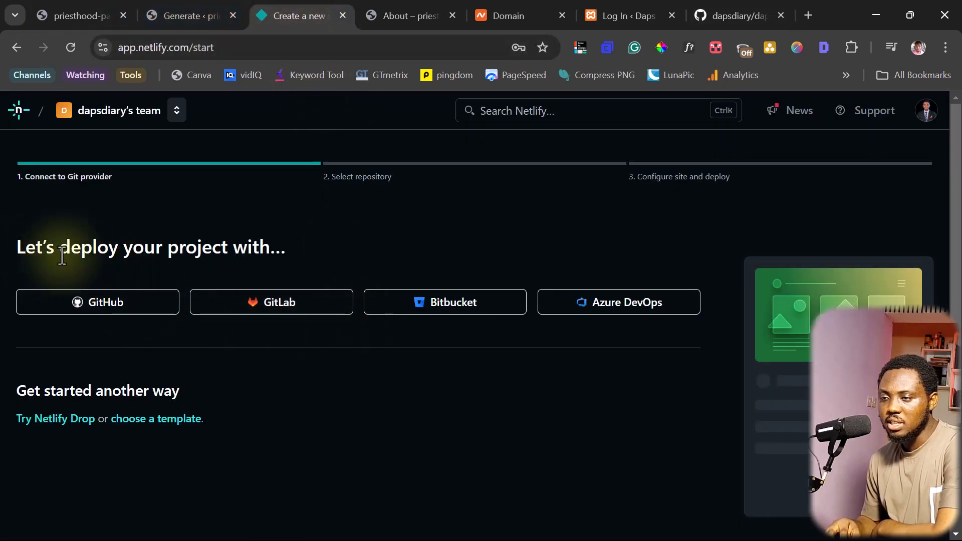
Pick GitHub as Netlify's Git provider and authorize Netlify on the account
click(107, 303)
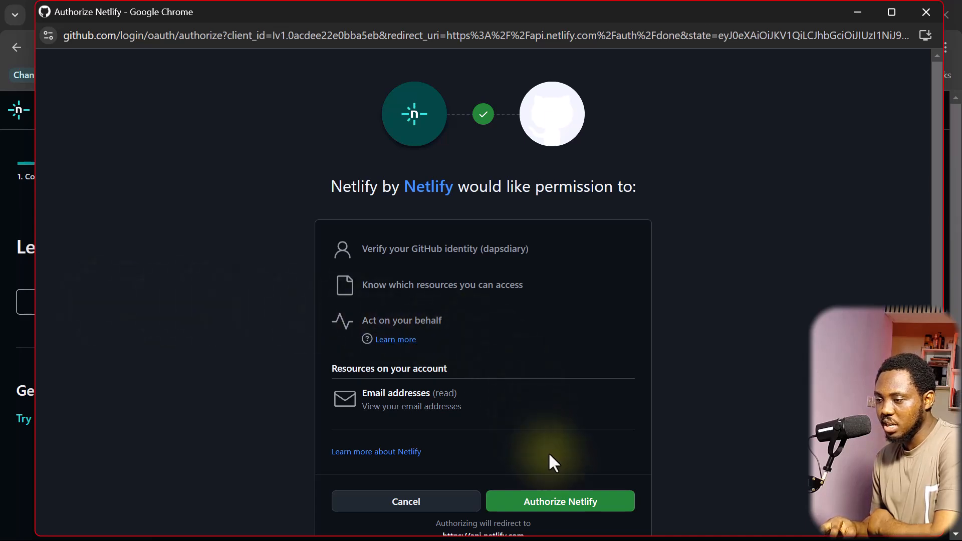
click(558, 508)
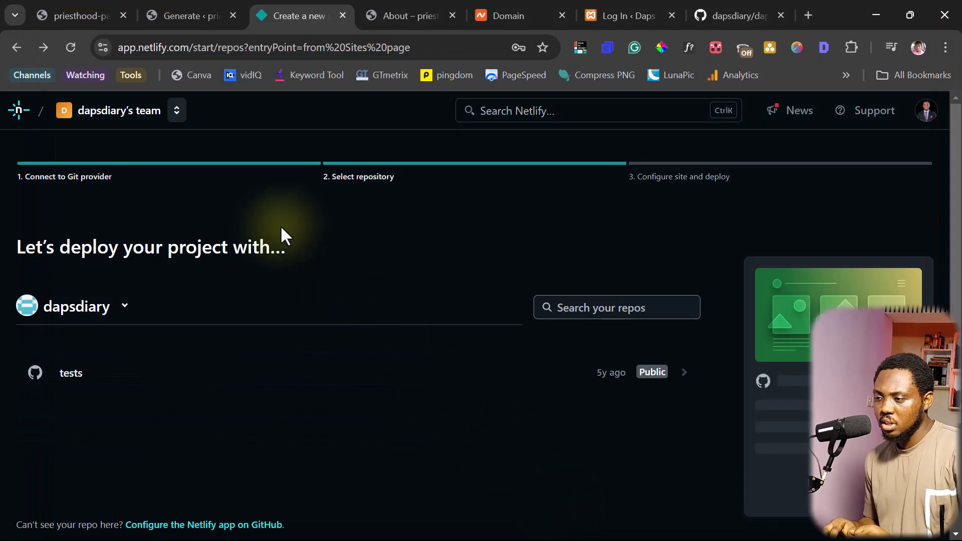
scroll(316, 228, down, 3)
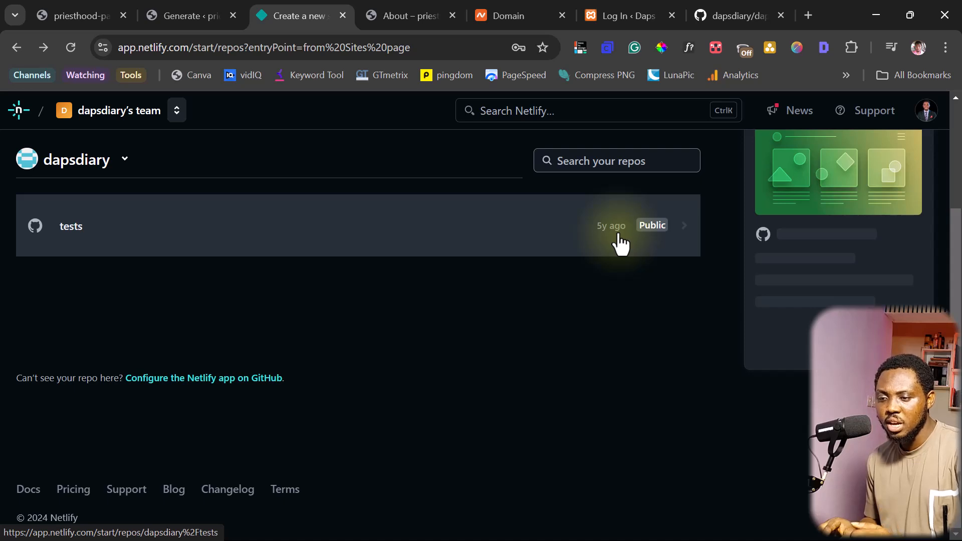
Set the Netlify GitHub app's repository access to All repositories and save
click(190, 381)
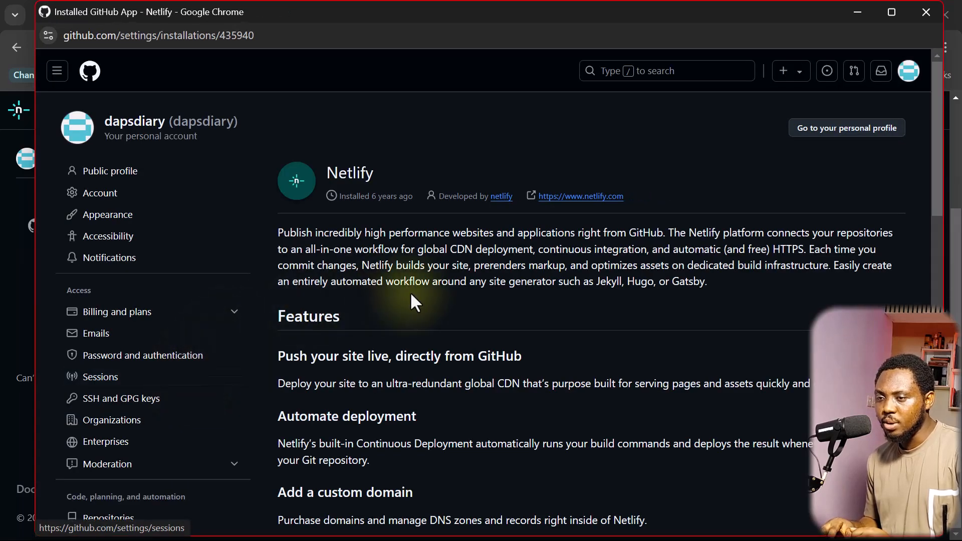
scroll(411, 296, down, 1)
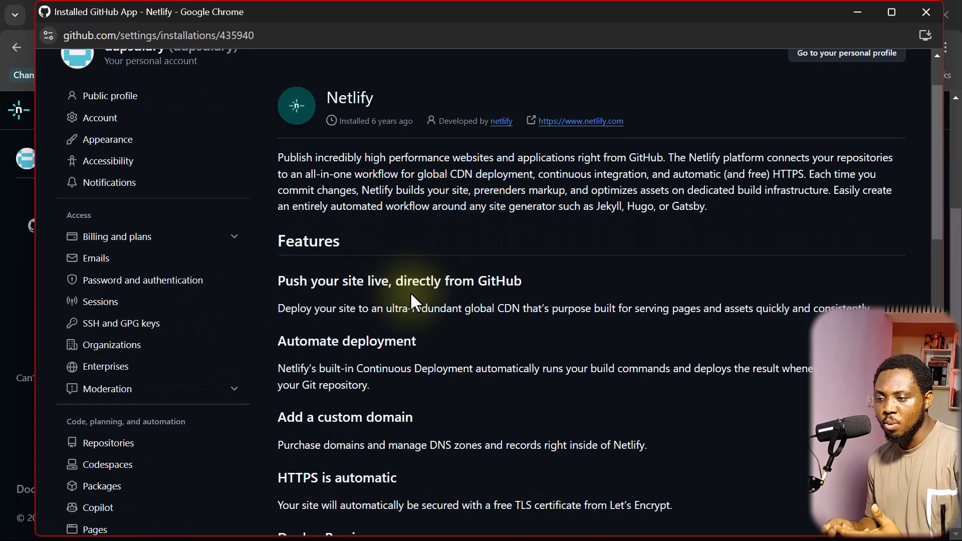
scroll(310, 241, down, 10)
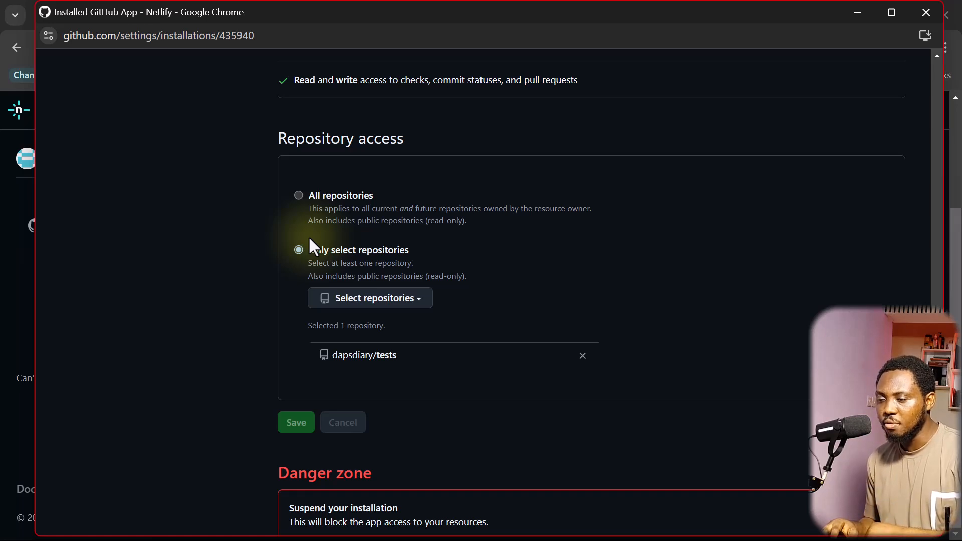
click(299, 196)
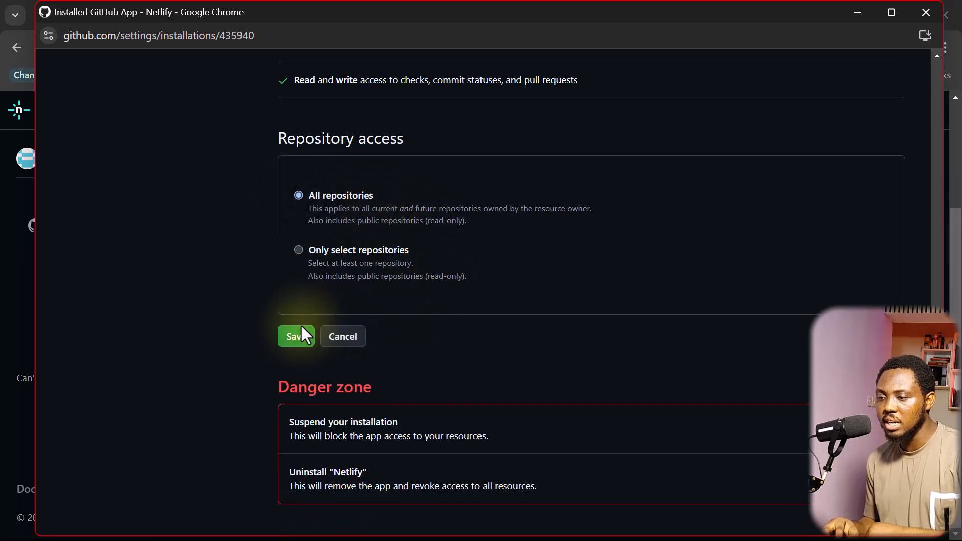
click(297, 339)
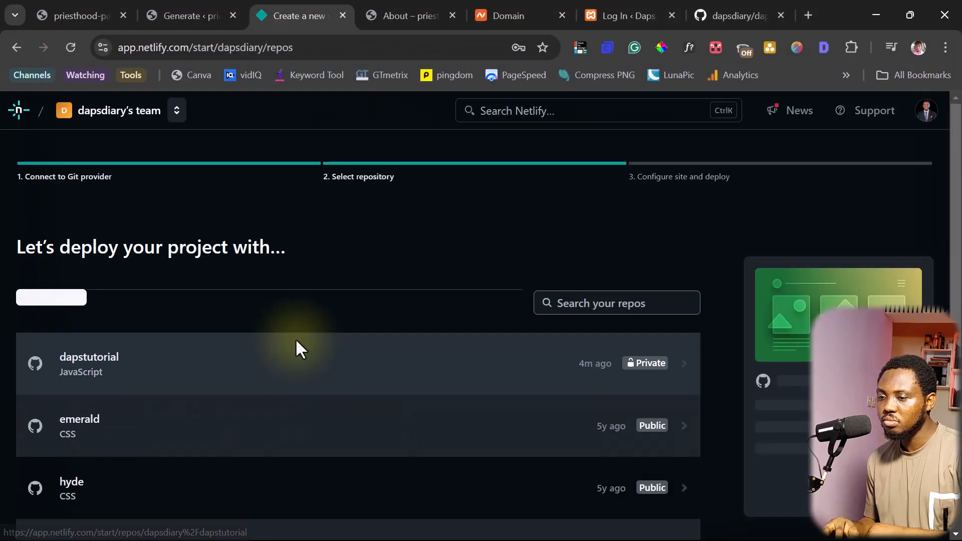
Select the dapstutorial repository to deploy
scroll(351, 326, down, 2)
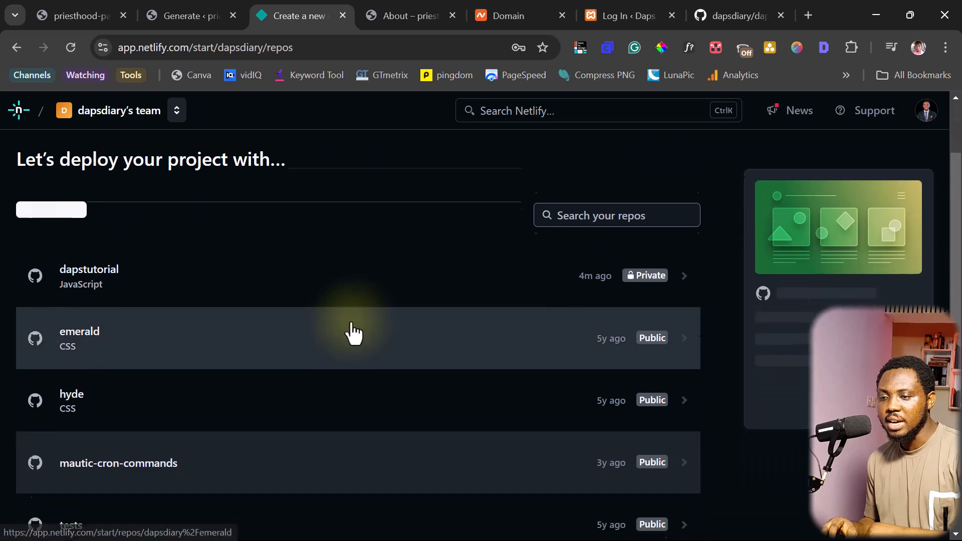
scroll(346, 336, down, 2)
scroll(271, 391, up, 3)
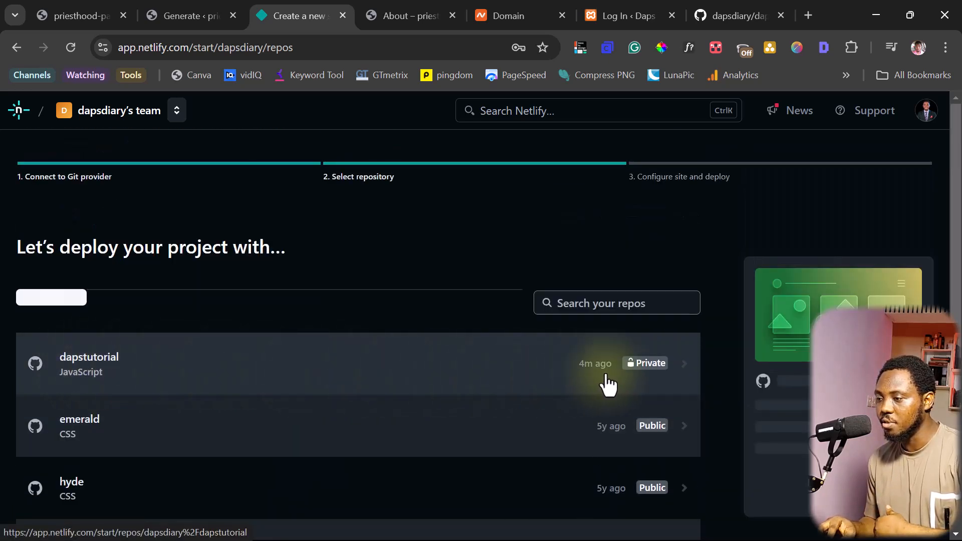
click(266, 371)
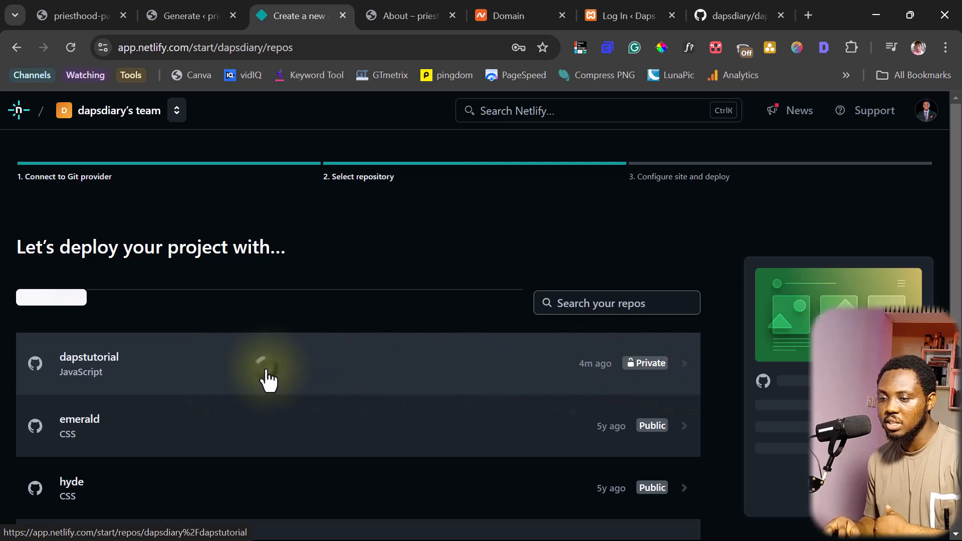
Name the site 'dapstuts', confirm it's available, and deploy it
scroll(131, 341, down, 1)
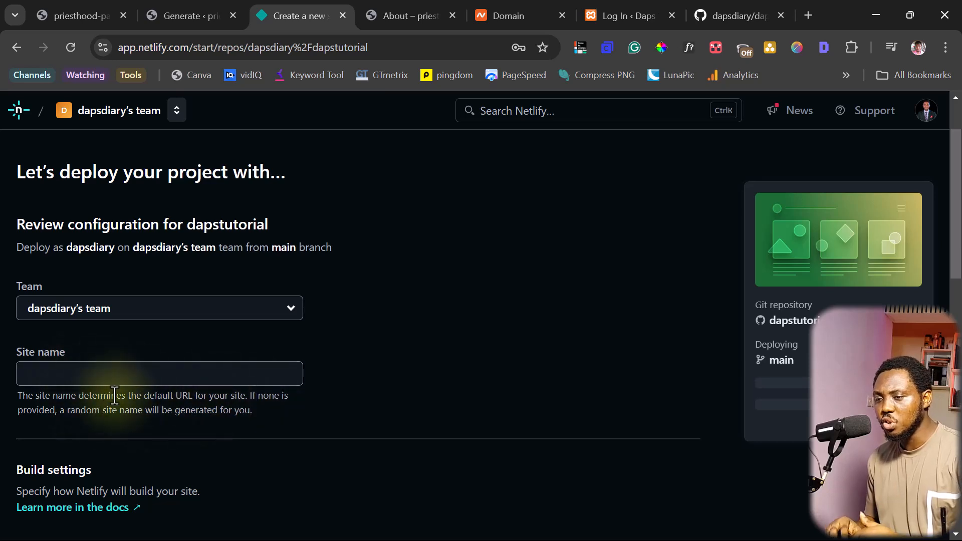
click(75, 375)
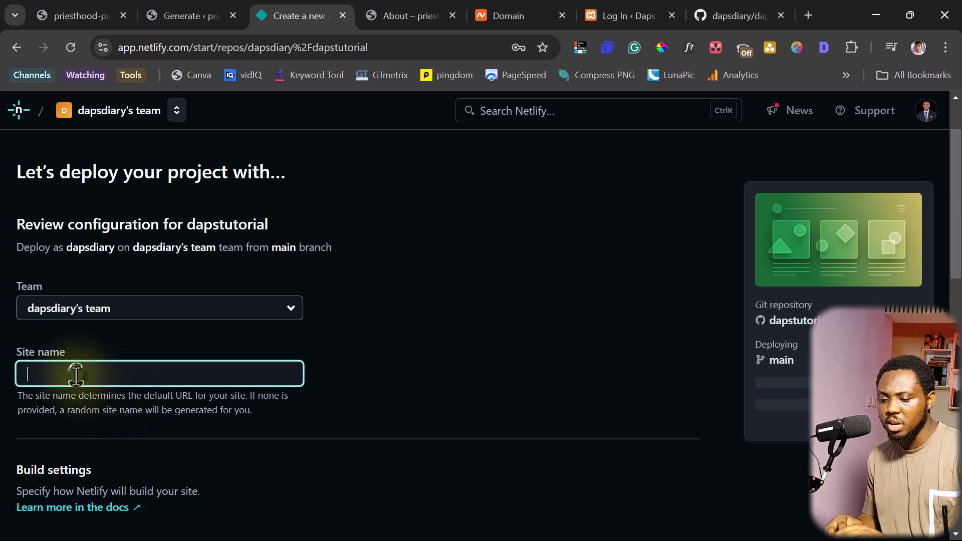
text(dapstutorial)
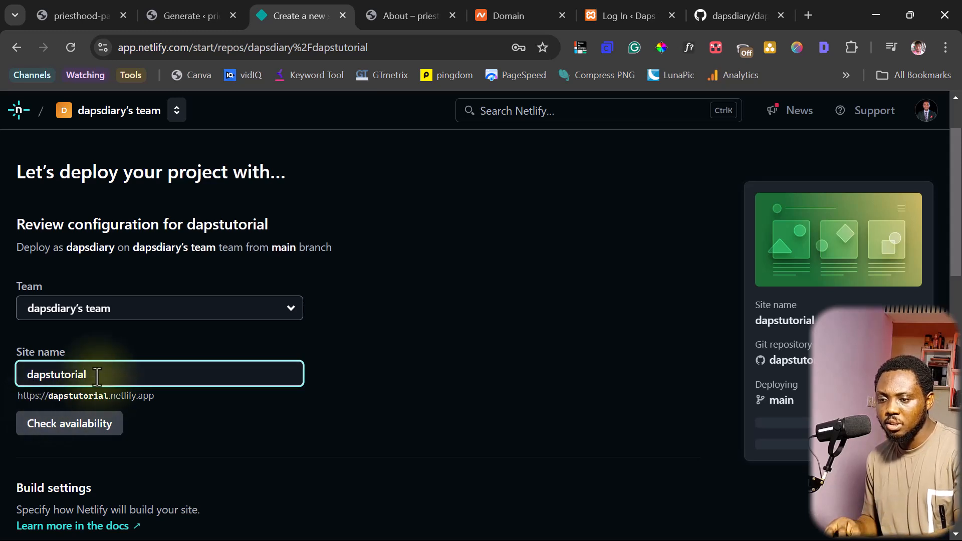
drag(88, 377, 65, 382)
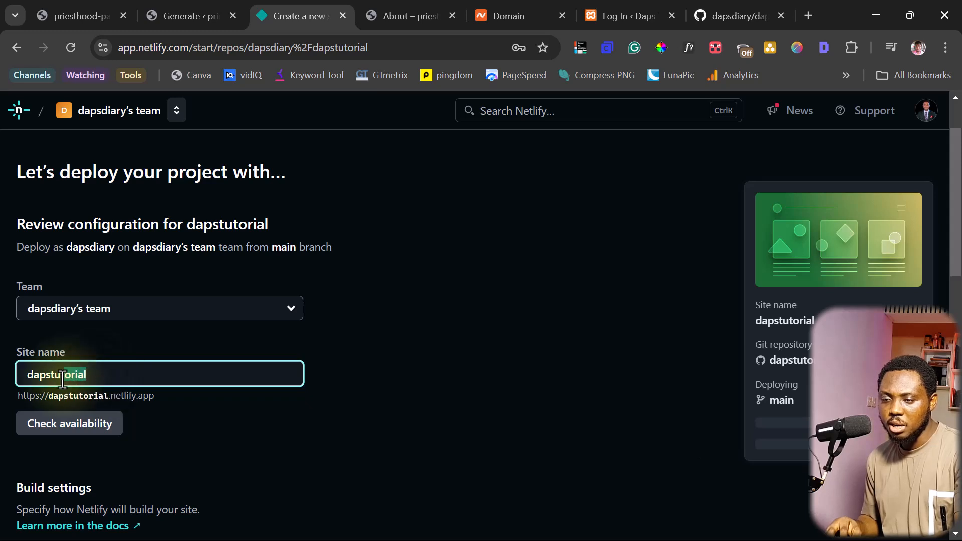
text(s)
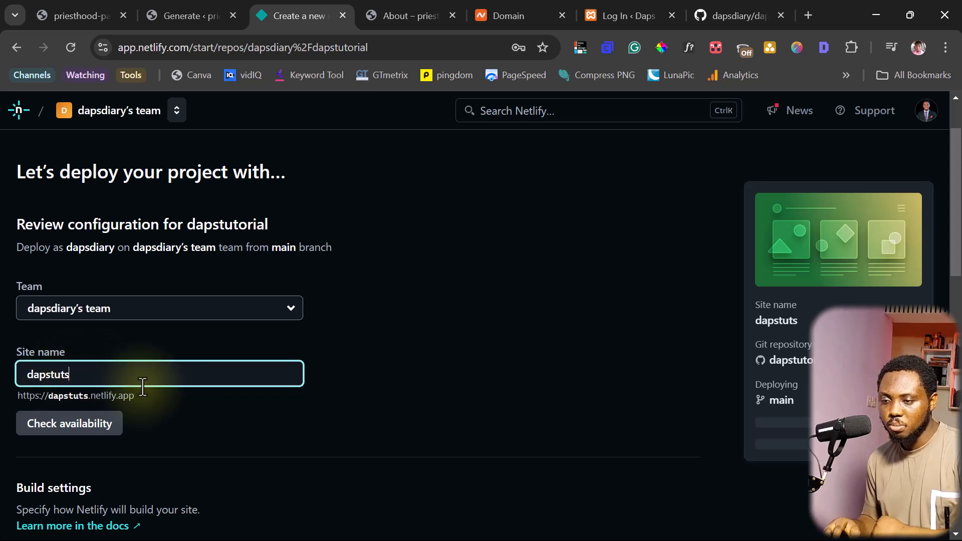
click(92, 435)
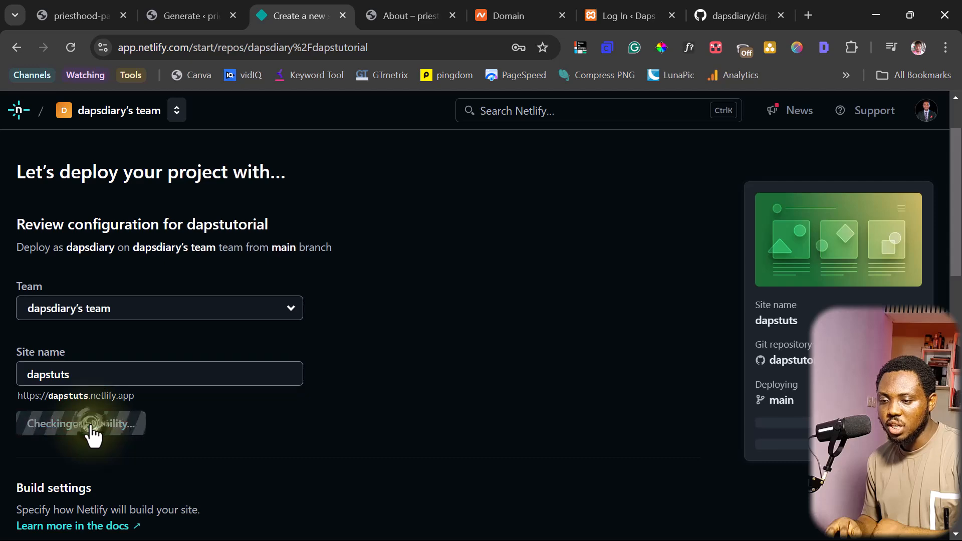
scroll(270, 414, down, 3)
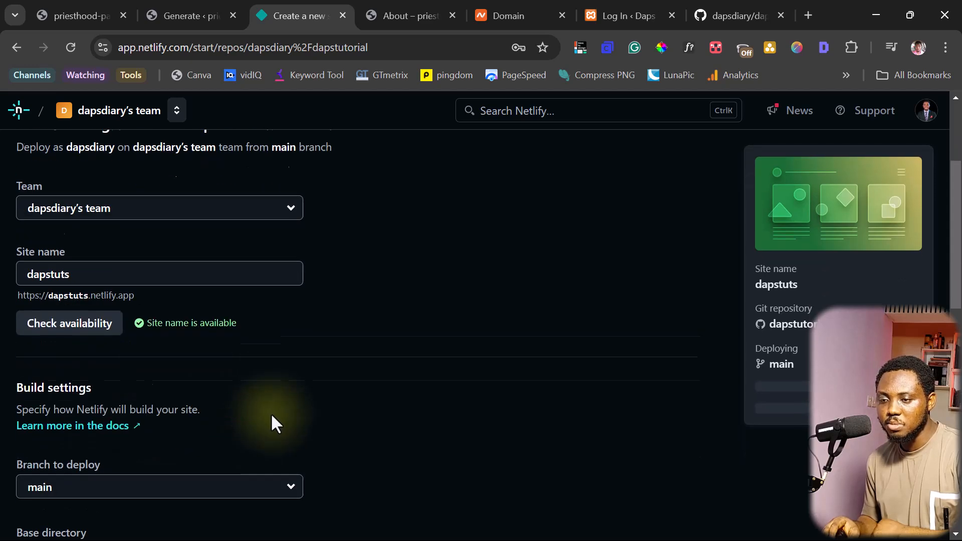
scroll(273, 408, down, 12)
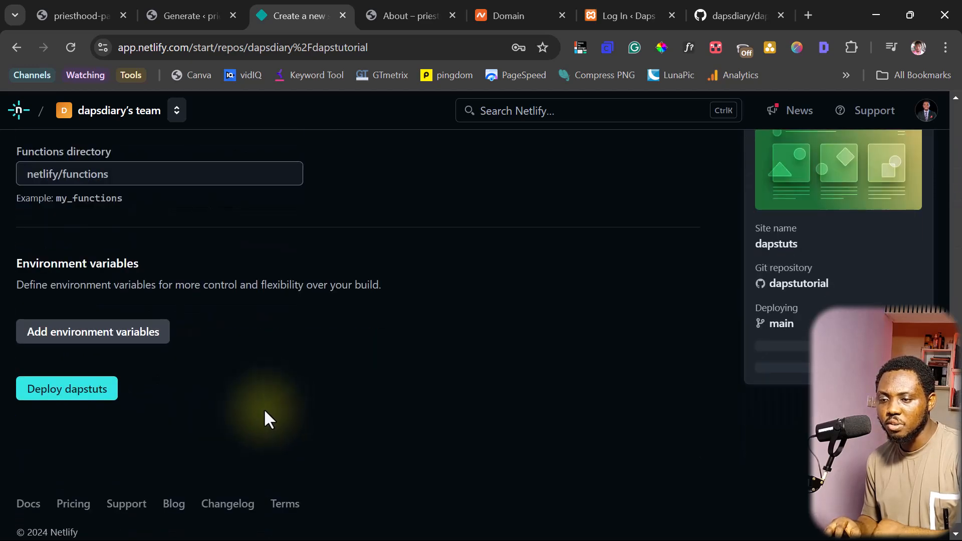
click(61, 401)
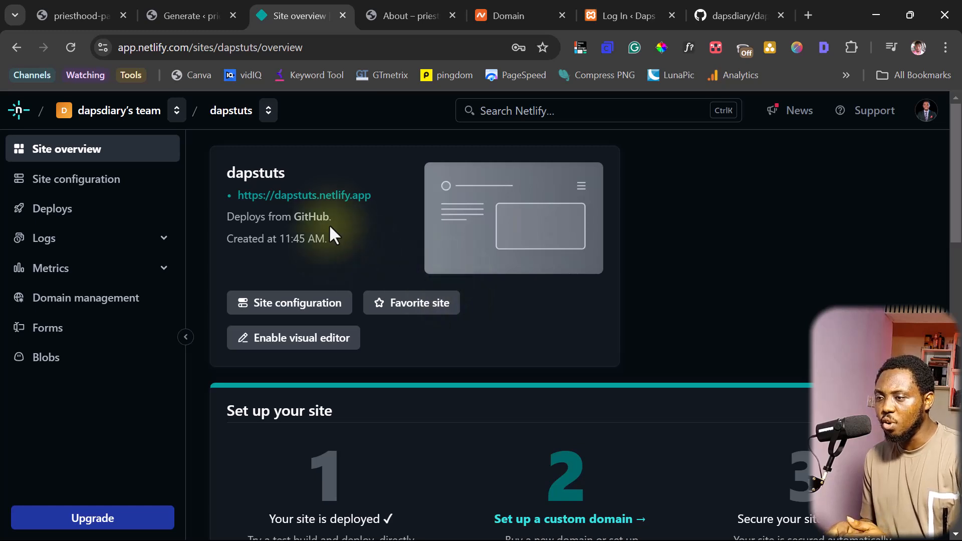
drag(371, 195, 238, 194)
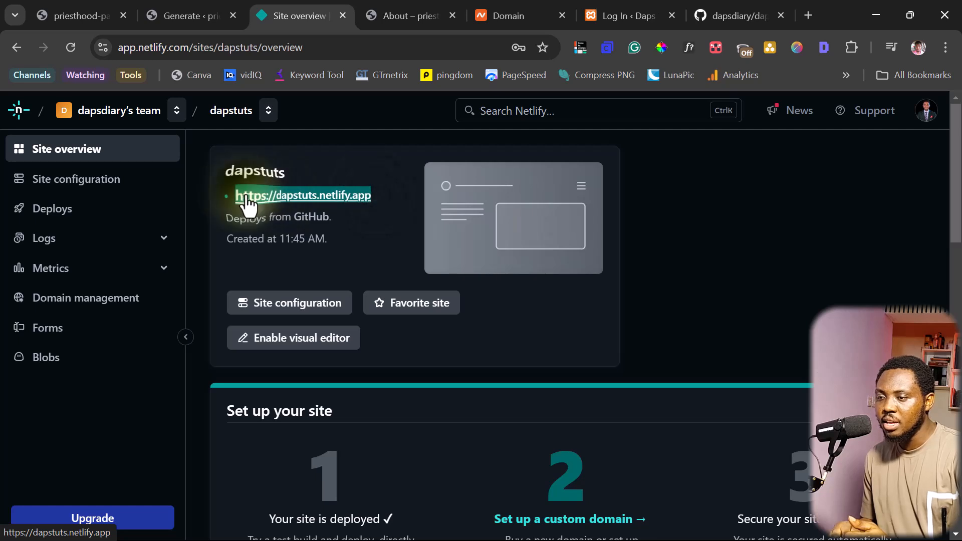
right_click(275, 196)
click(292, 340)
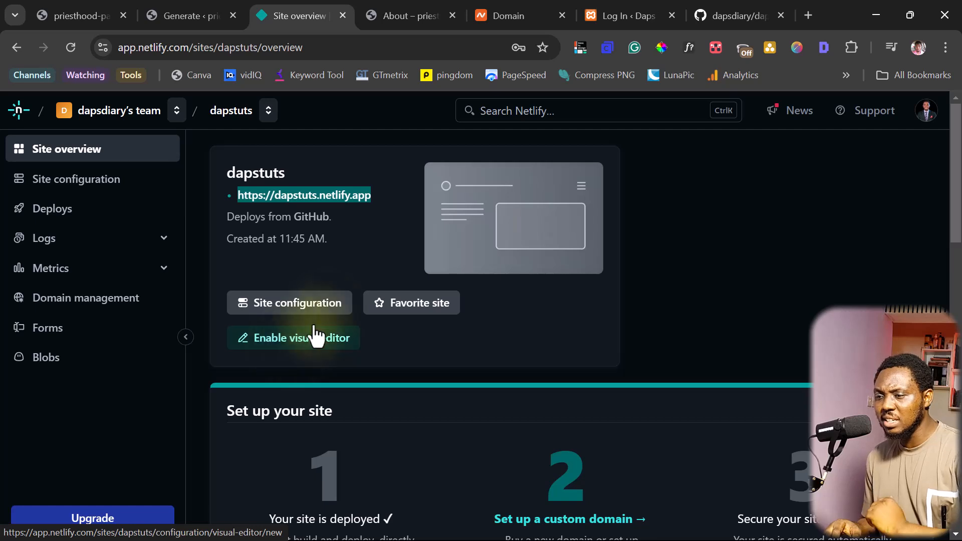
click(406, 249)
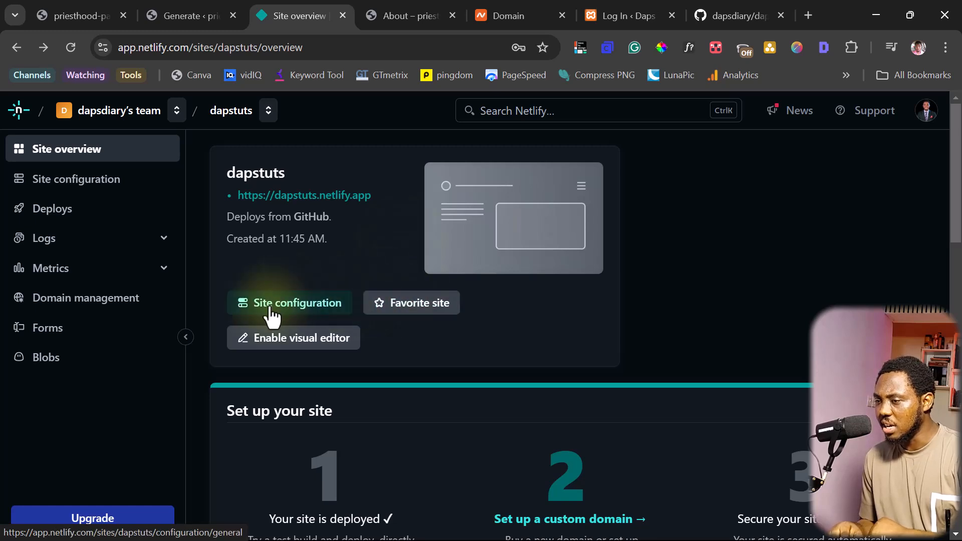
scroll(544, 365, down, 3)
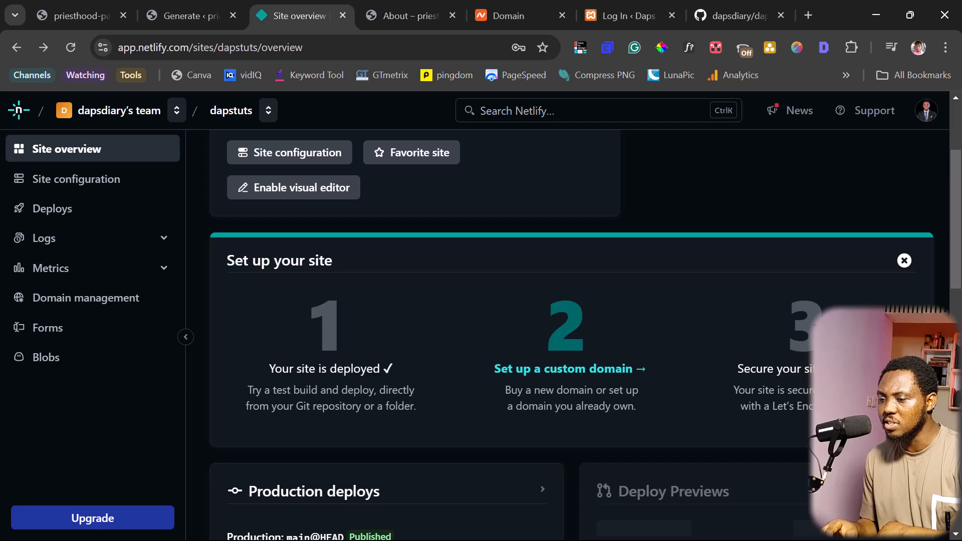
scroll(785, 366, down, 6)
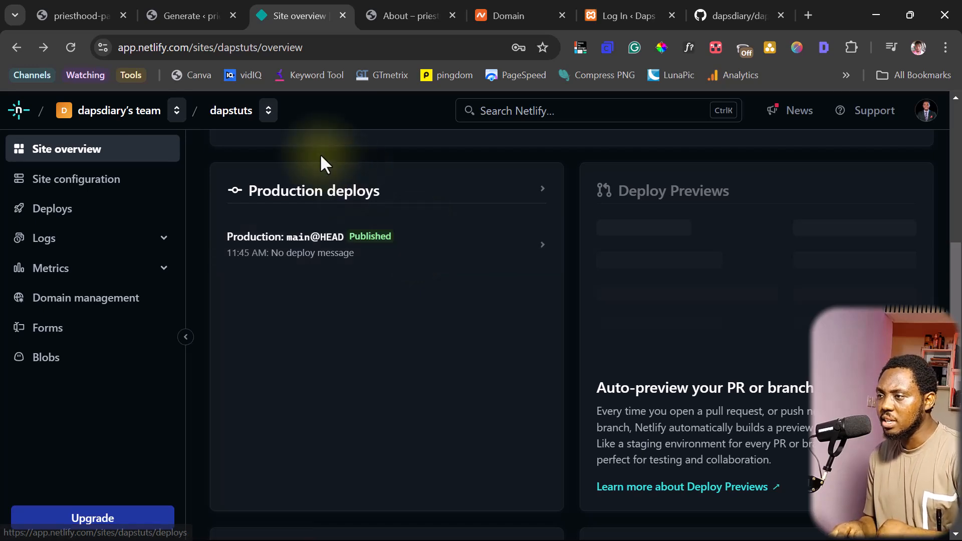
In Simply Static's general settings, set the path field to '/'
click(182, 13)
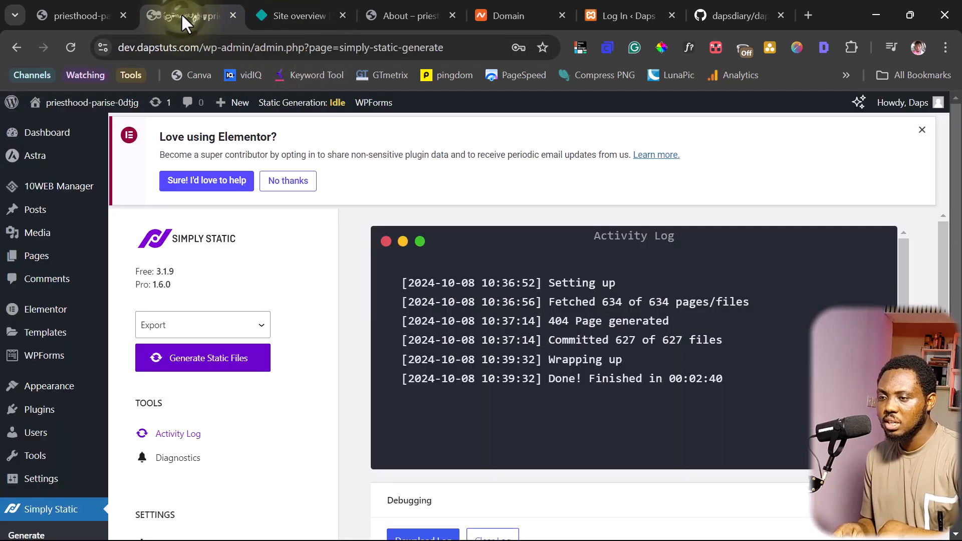
scroll(203, 356, down, 3)
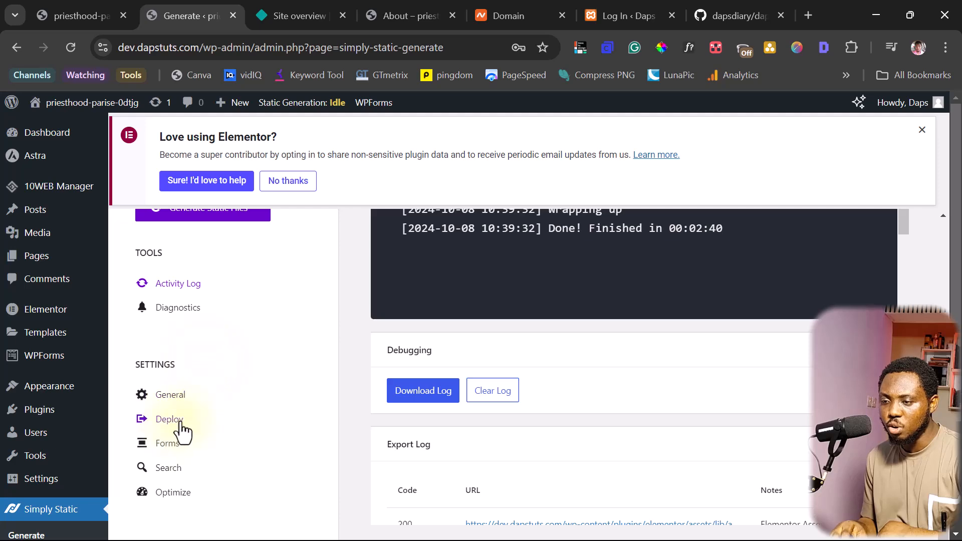
click(163, 396)
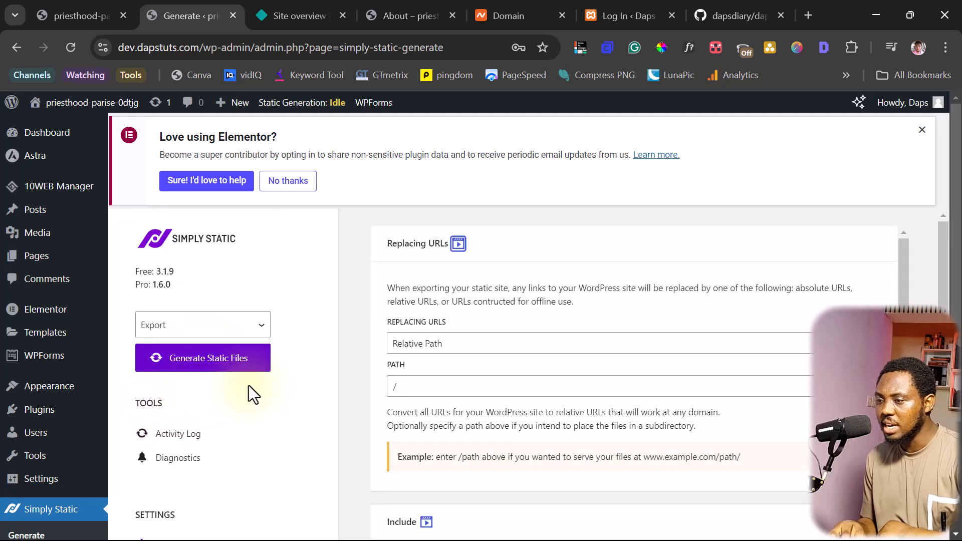
click(393, 383)
text(/)
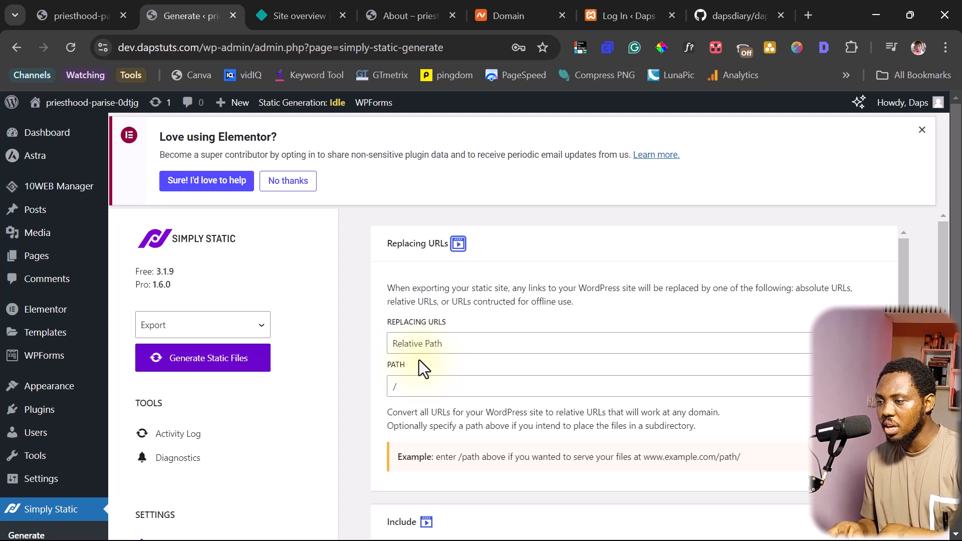
click(454, 345)
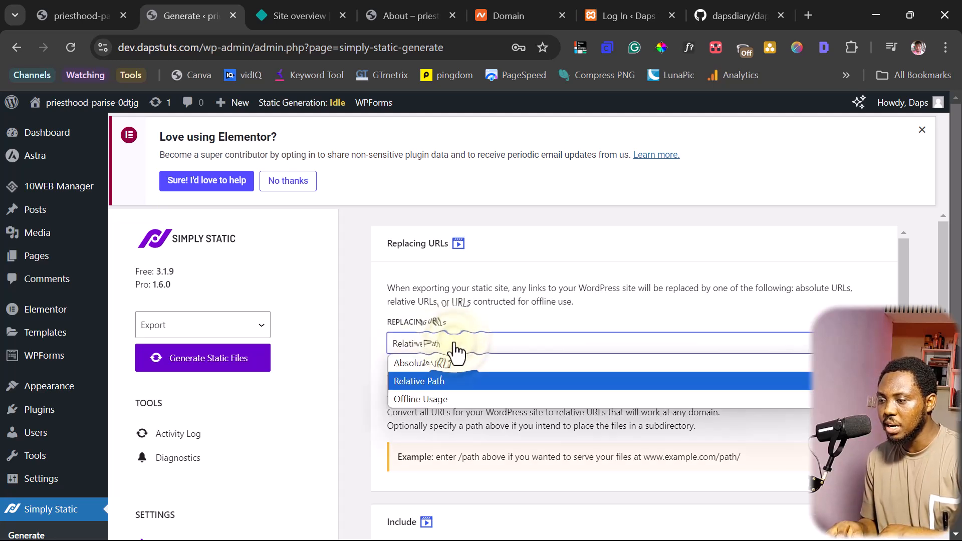
click(456, 363)
click(500, 394)
key(ctrl+v)
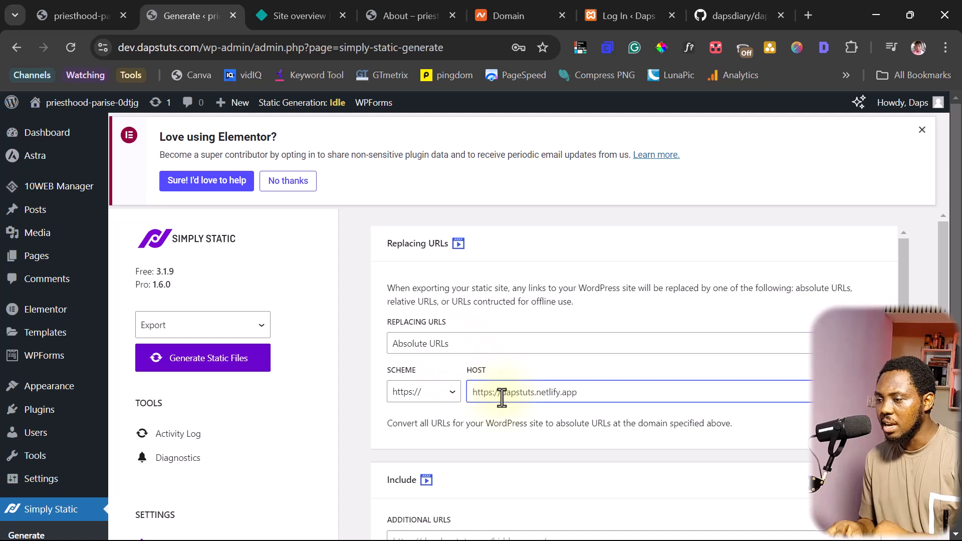
drag(500, 395, 468, 401)
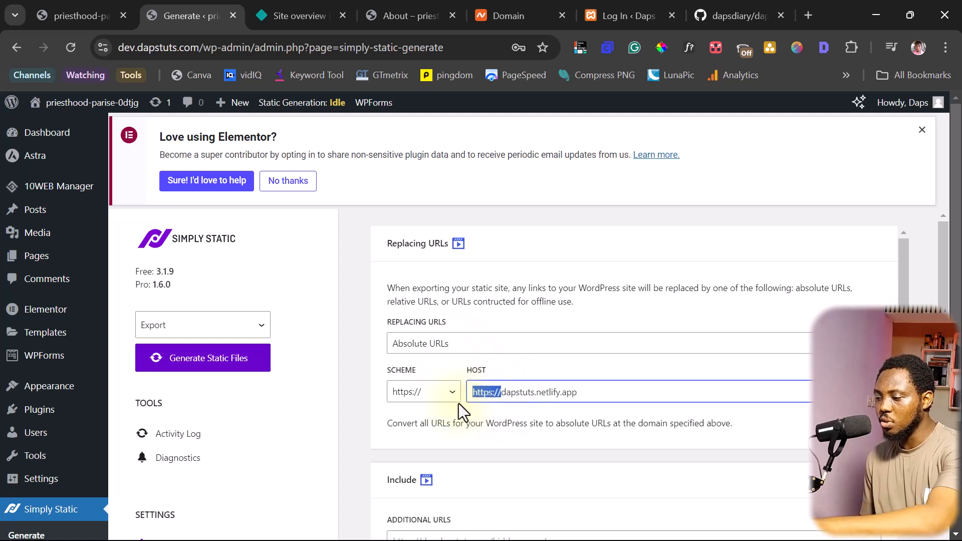
key(BackSpace)
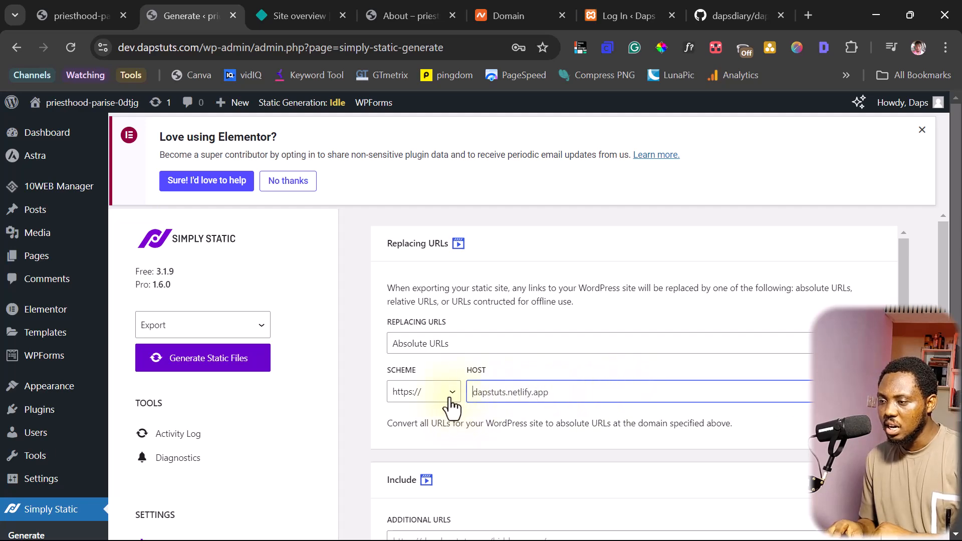
Save the Simply Static settings
scroll(407, 404, down, 4)
scroll(386, 399, down, 2)
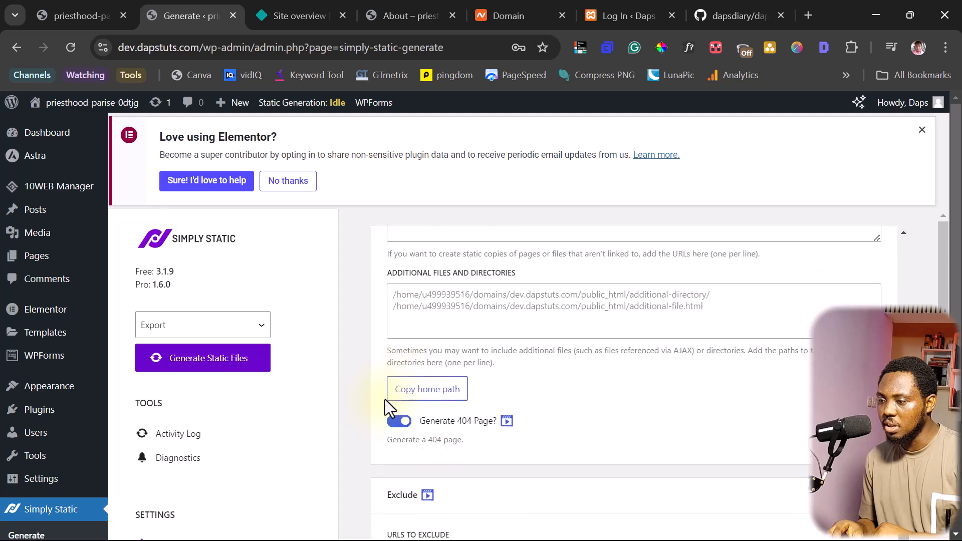
scroll(385, 401, down, 1)
scroll(379, 419, down, 3)
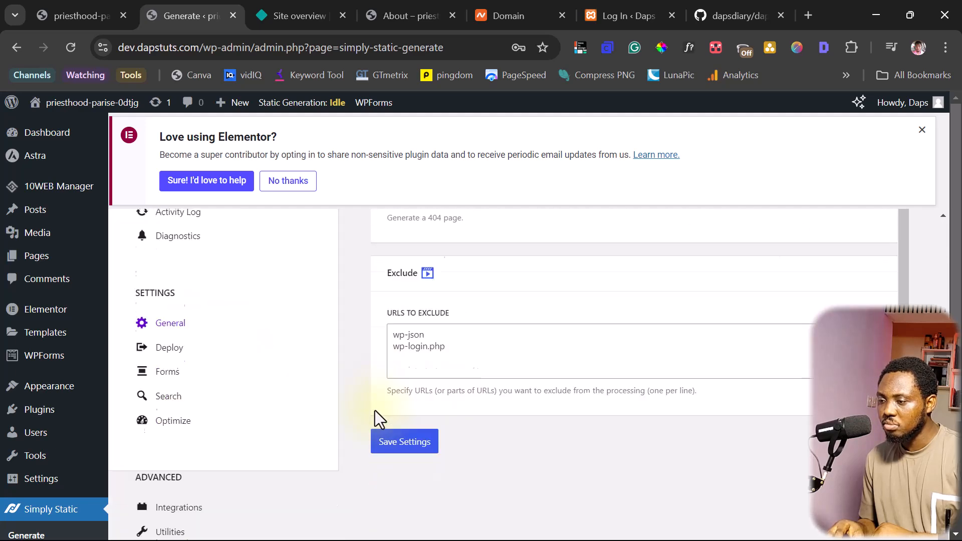
click(394, 425)
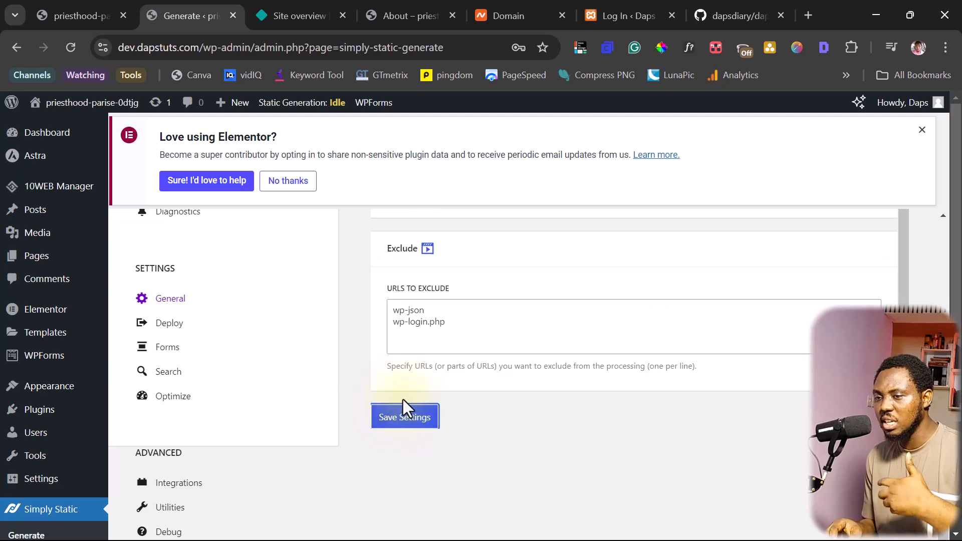
scroll(403, 399, down, 1)
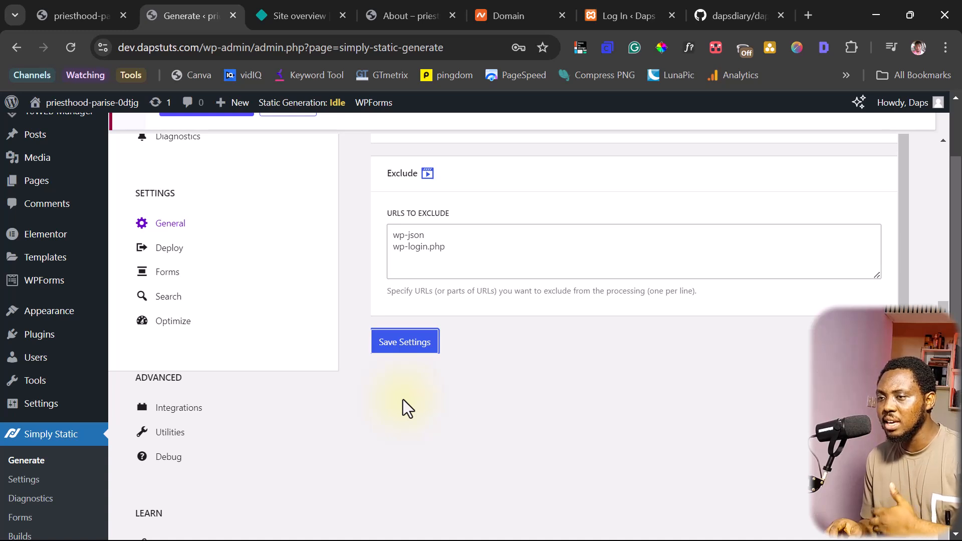
scroll(403, 399, up, 5)
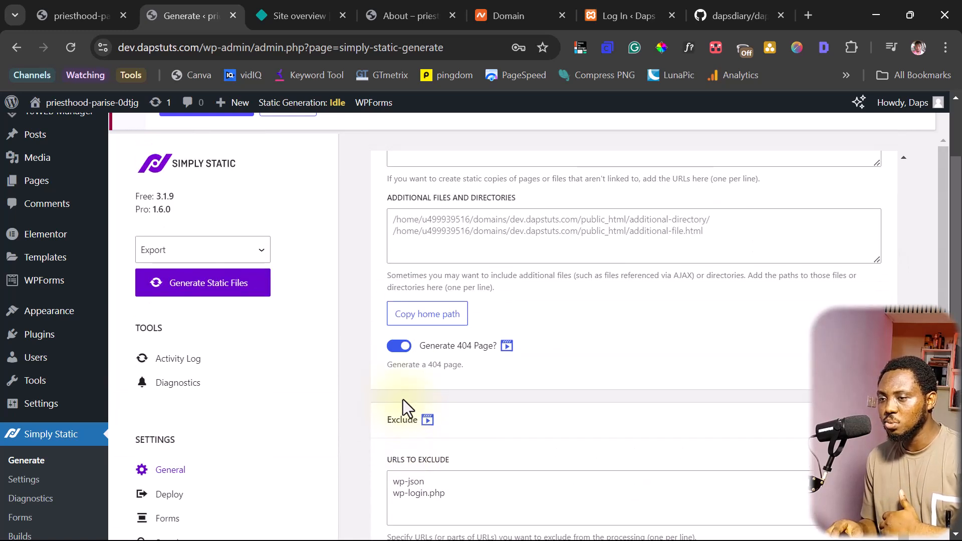
scroll(354, 333, up, 5)
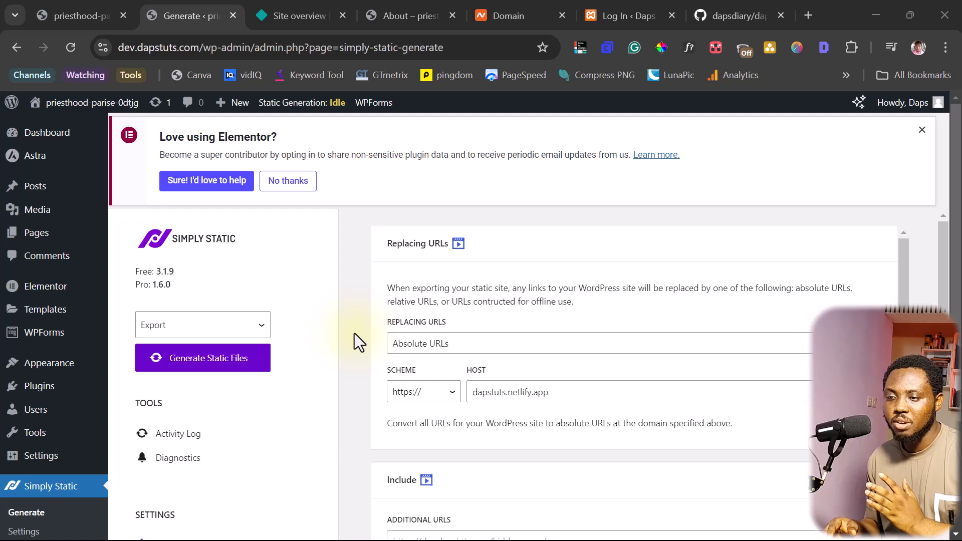
Preview the local site in a new tab, then return to the Simply Static page
mouse_move(59, 103)
right_click(53, 129)
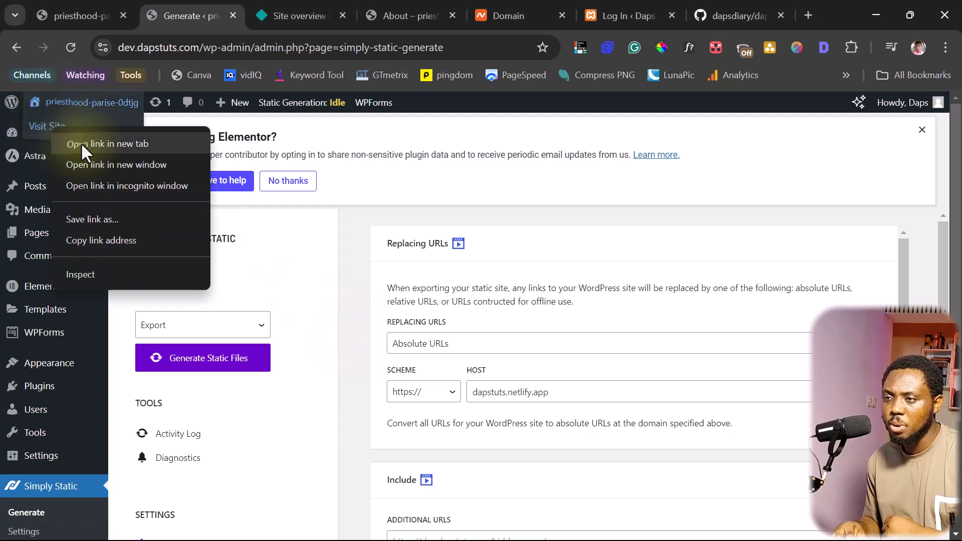
click(82, 145)
click(259, 7)
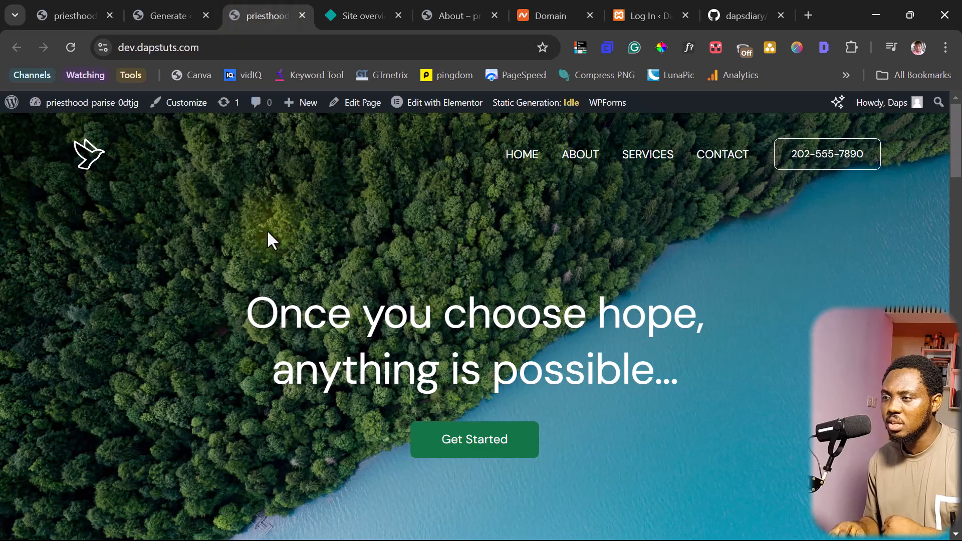
scroll(281, 251, down, 10)
scroll(312, 292, up, 10)
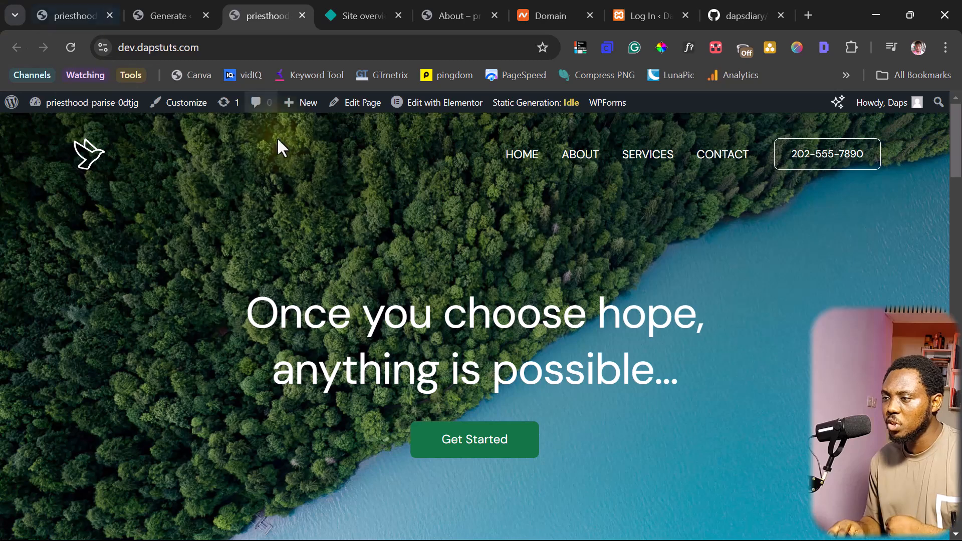
click(170, 4)
Add a custom link with URL # and text DAPS to the Main Menu and save it
mouse_move(58, 370)
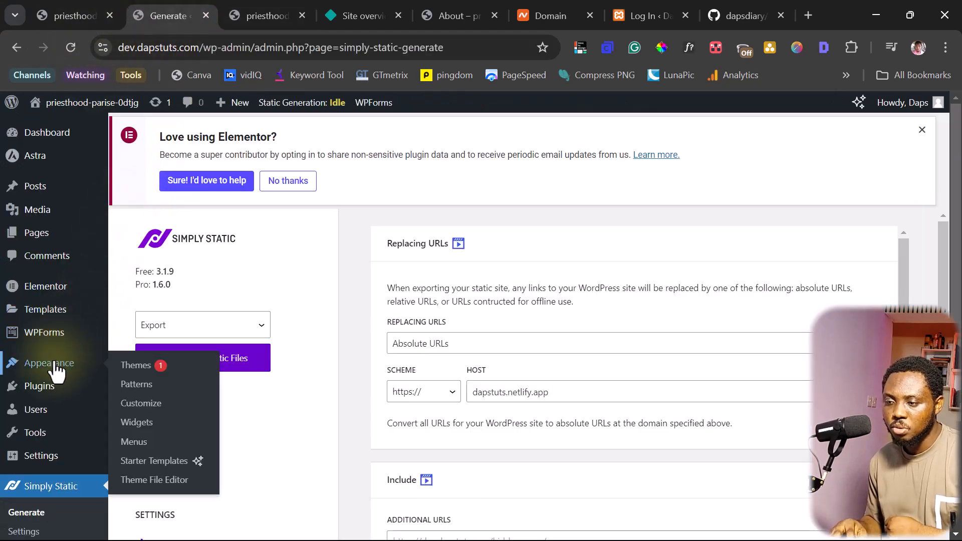
click(134, 443)
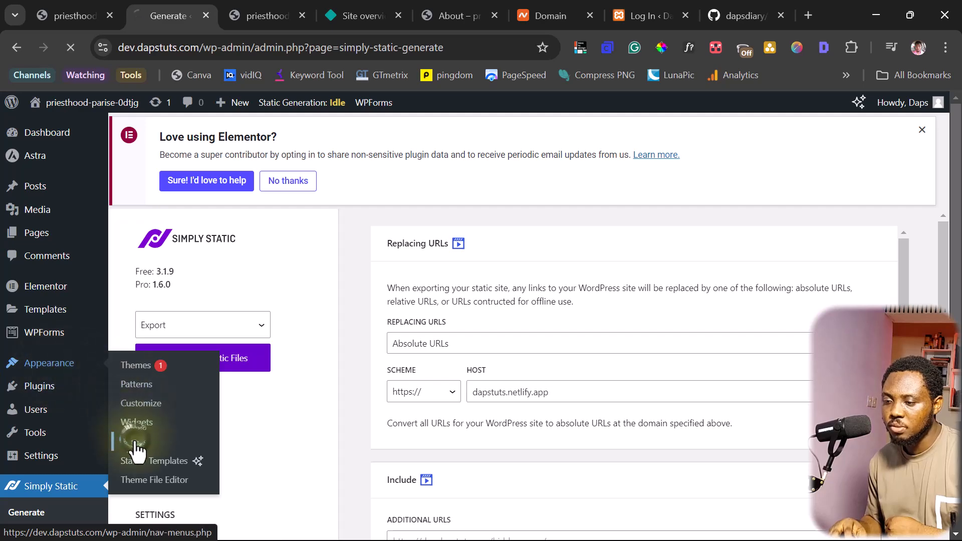
scroll(466, 400, down, 5)
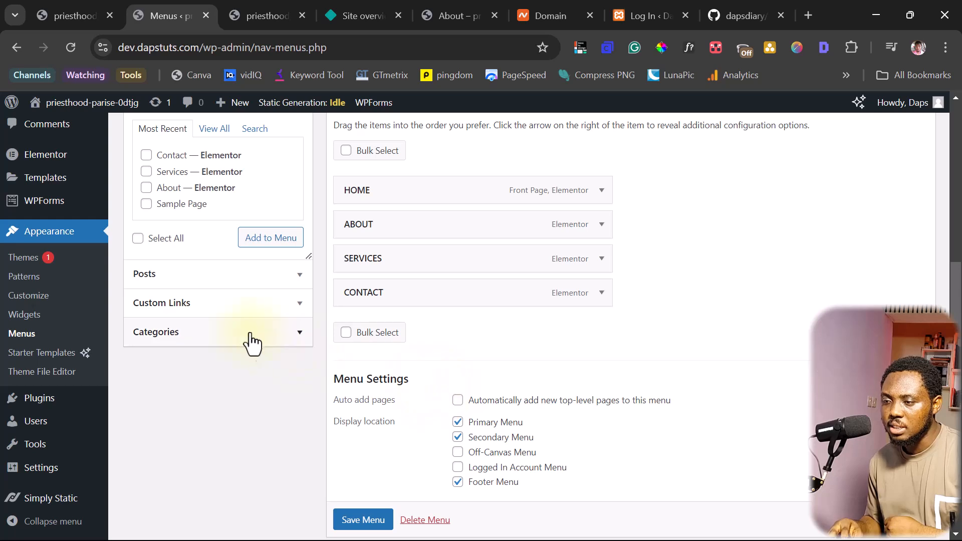
click(295, 312)
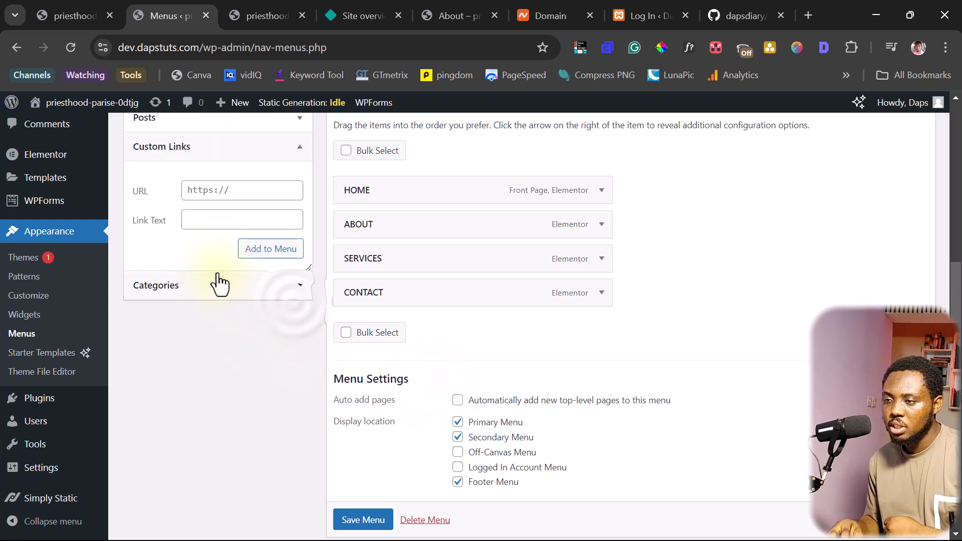
click(210, 191)
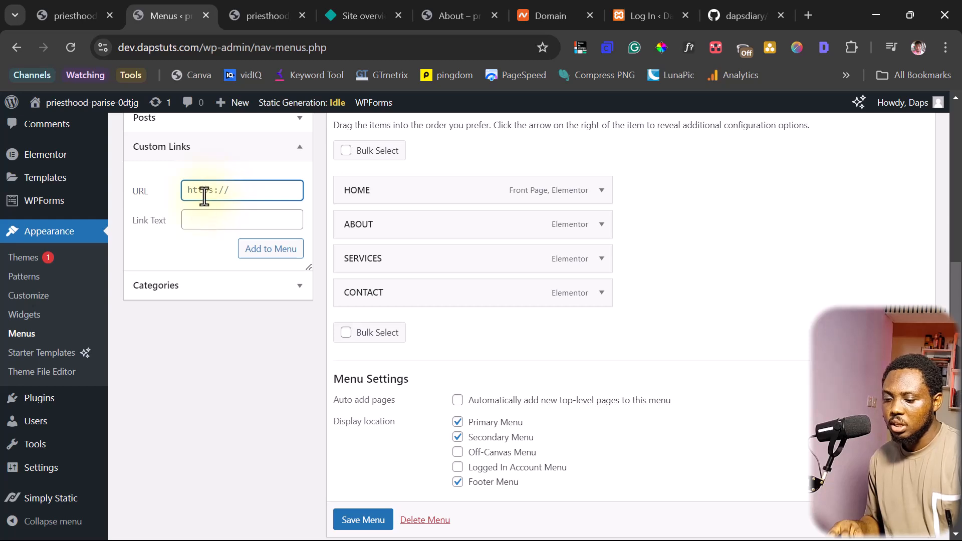
click(192, 219)
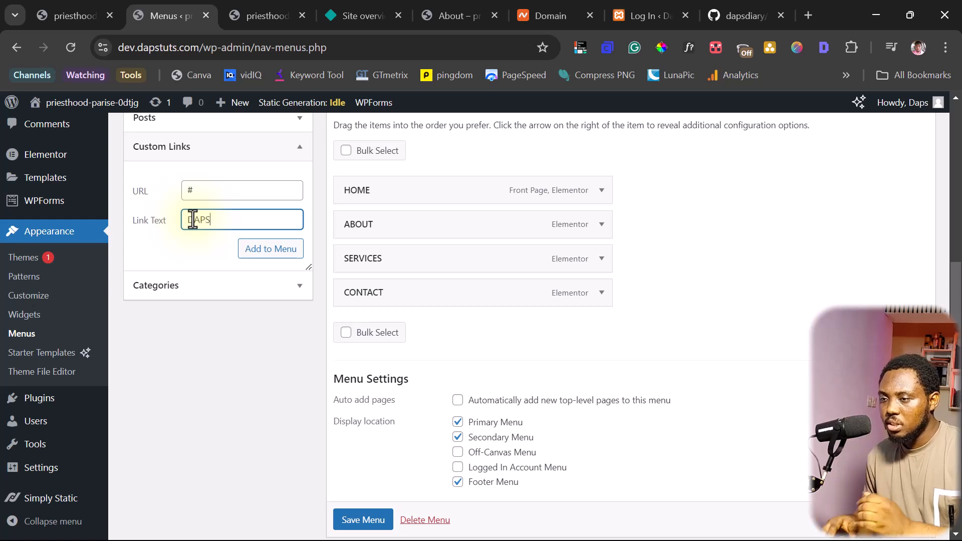
click(275, 251)
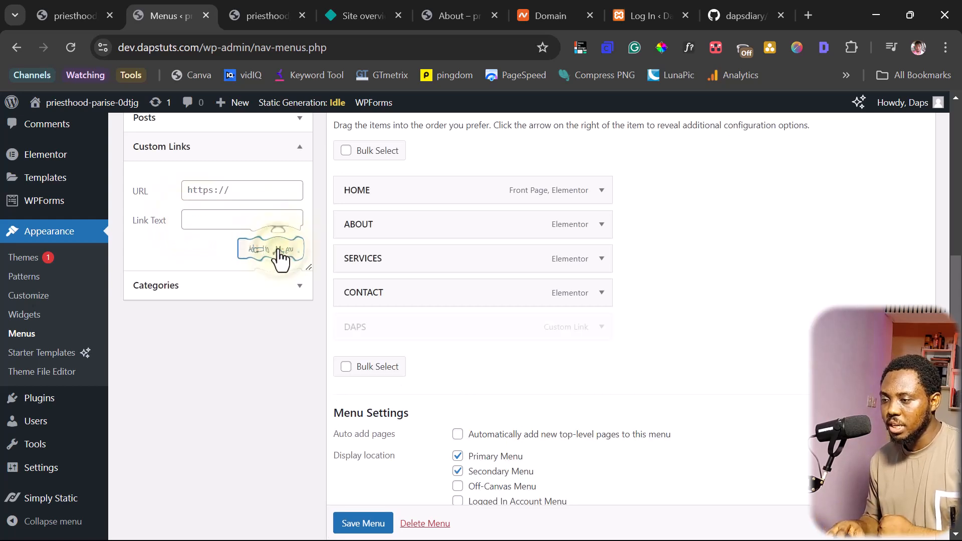
scroll(365, 524, down, 1)
click(365, 519)
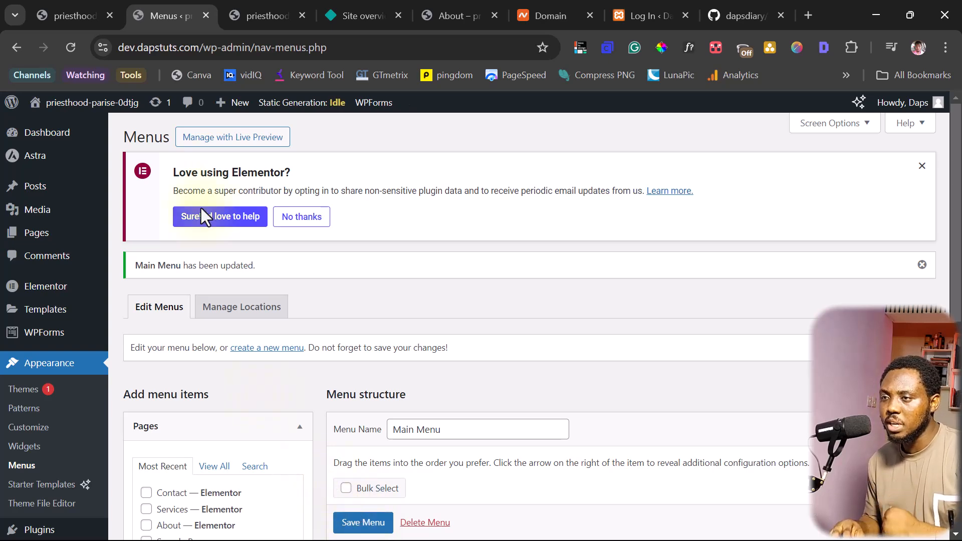
Check the local homepage's new link, then open dapstuts.netlify.app from the Netlify overview
click(257, 17)
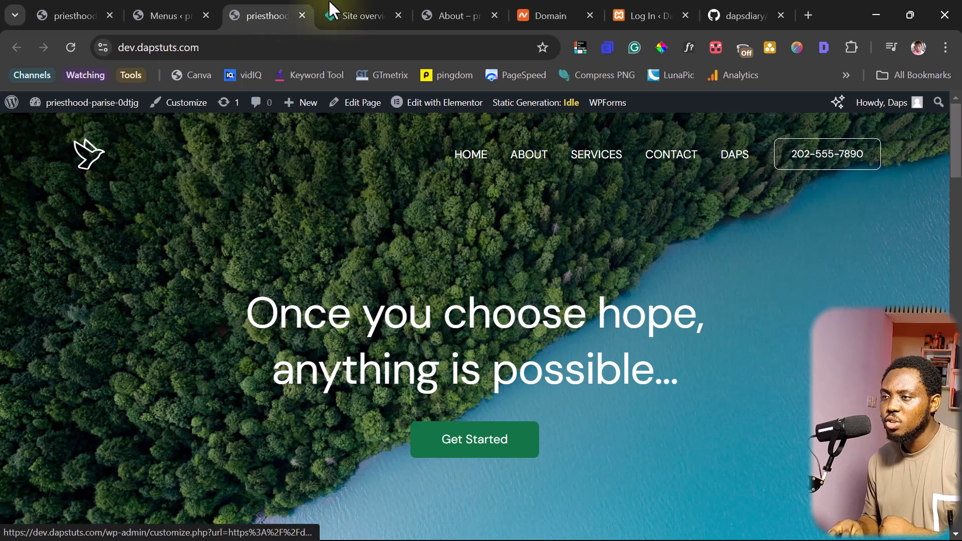
click(355, 7)
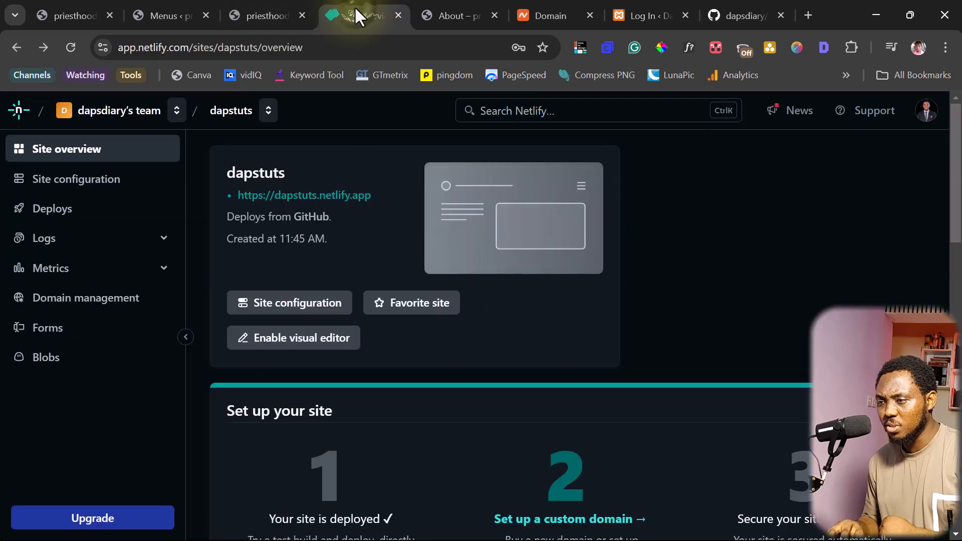
click(298, 196)
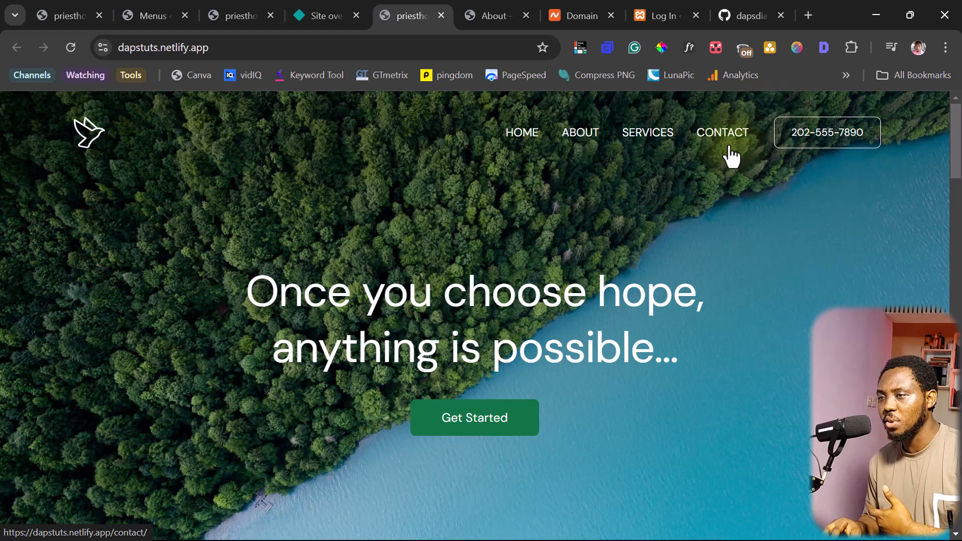
Bring up the Simply Static Generate page in WordPress, then view the live Netlify site
click(144, 13)
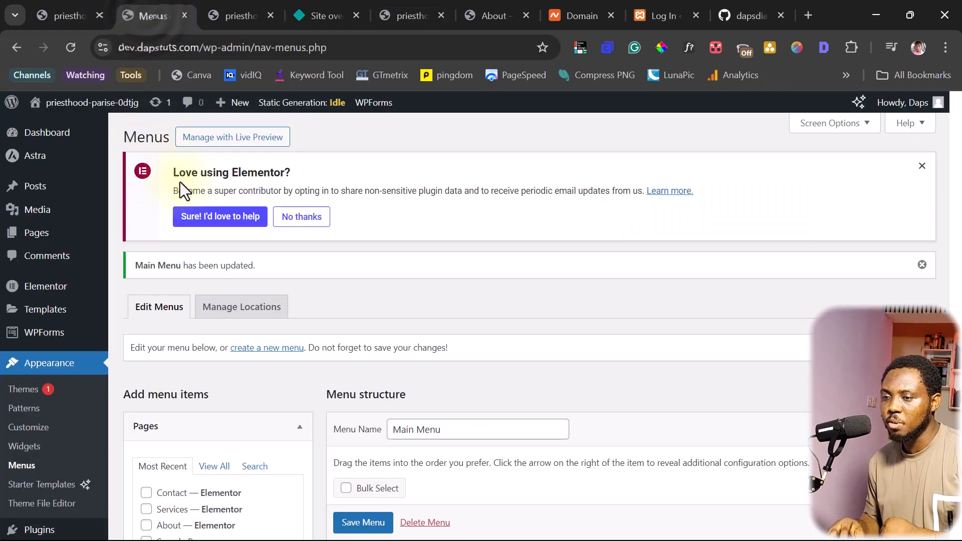
scroll(75, 366, down, 3)
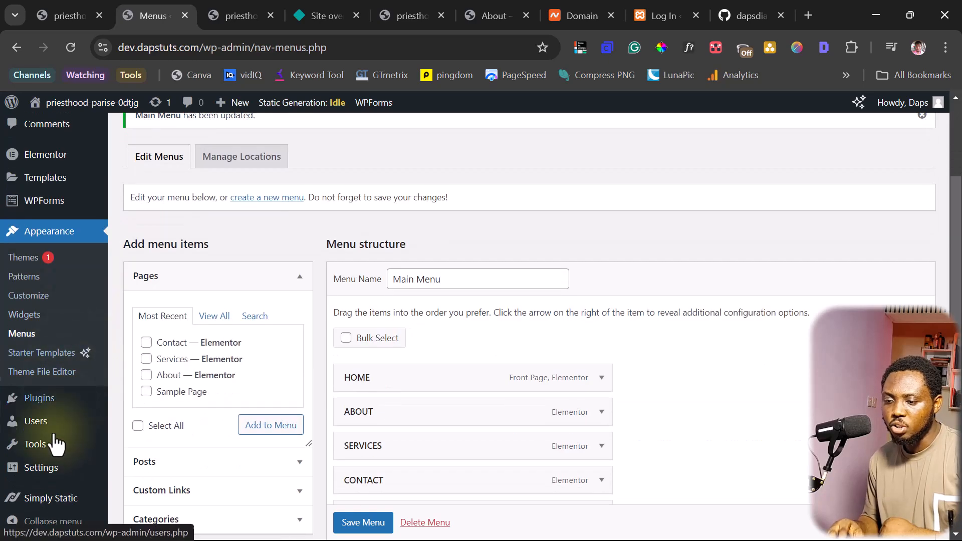
mouse_move(50, 501)
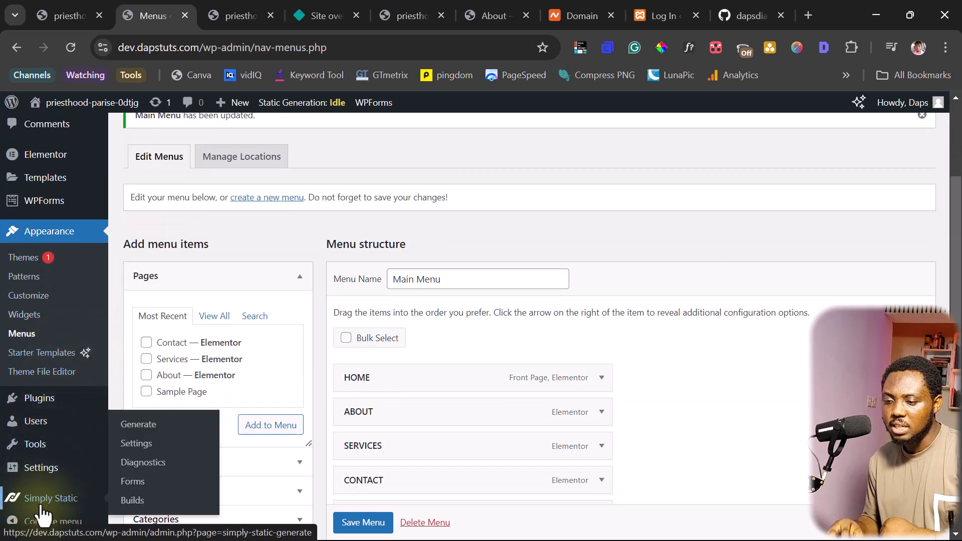
click(133, 424)
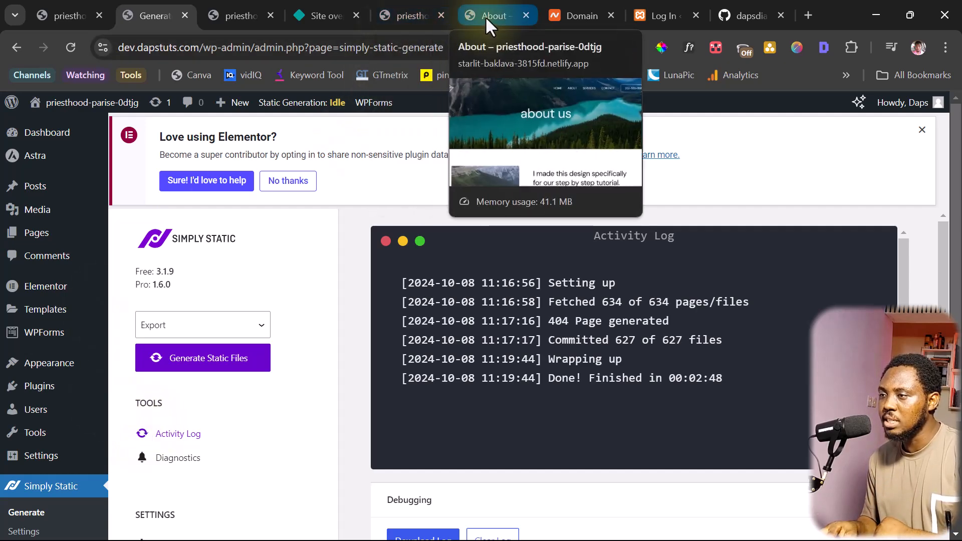
click(407, 13)
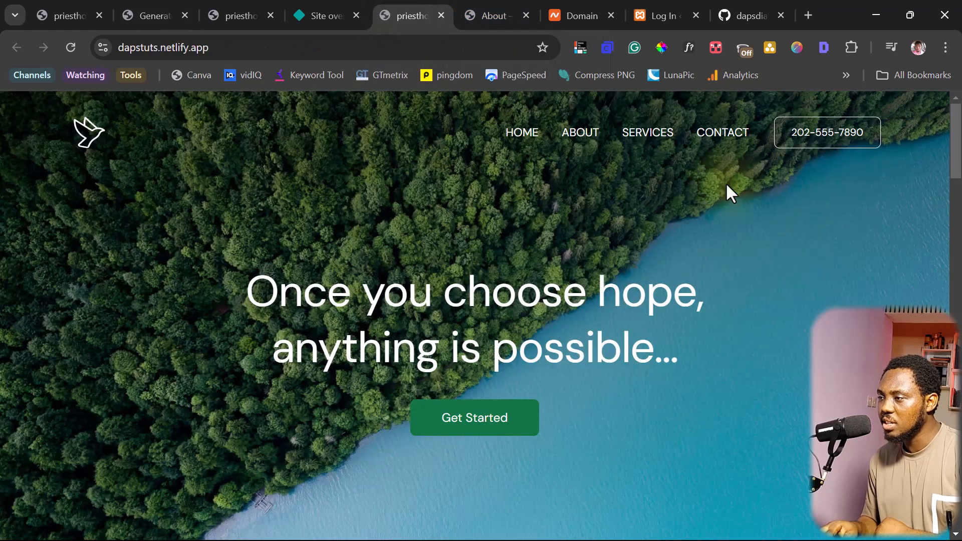
On the live site's Contact page, fill in a test name, e-mail, phone and the message 'hello'
click(724, 135)
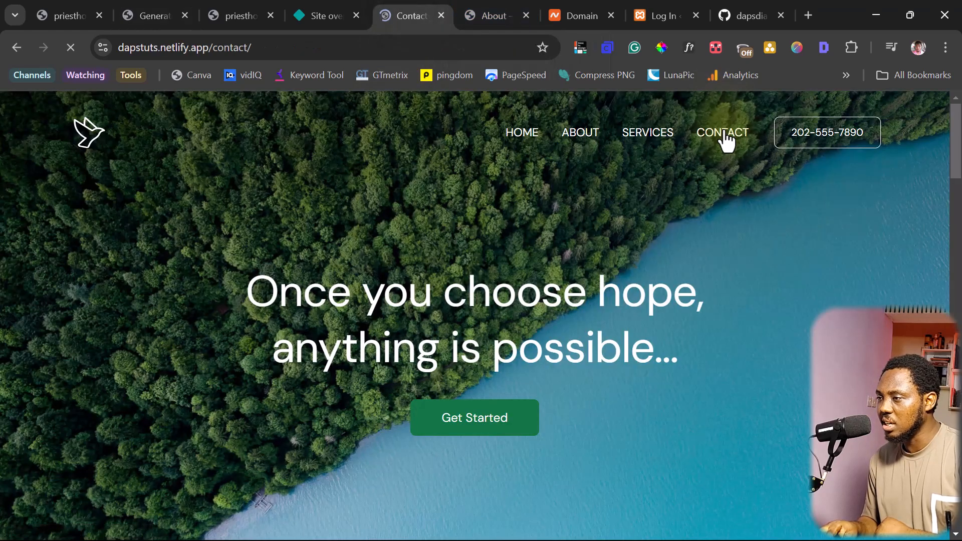
scroll(616, 224, down, 5)
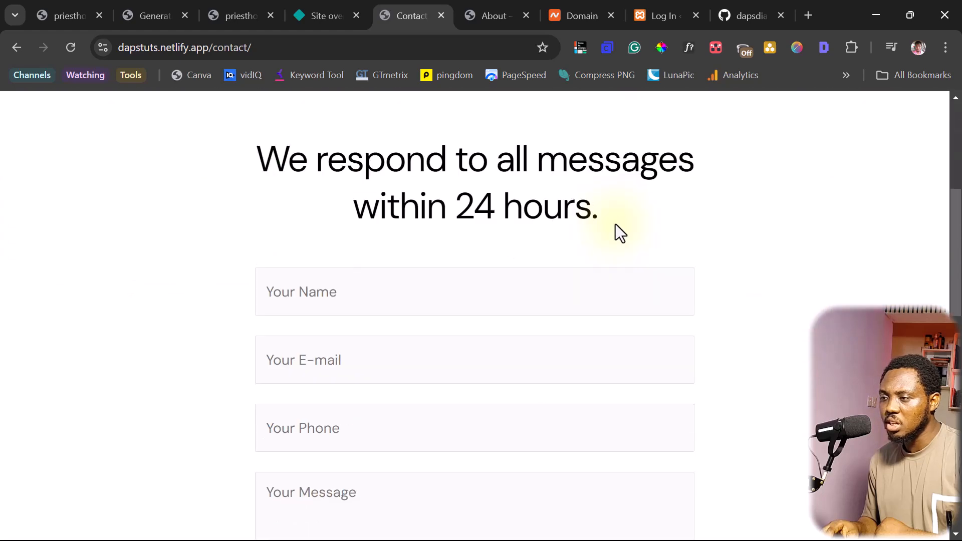
scroll(616, 224, down, 4)
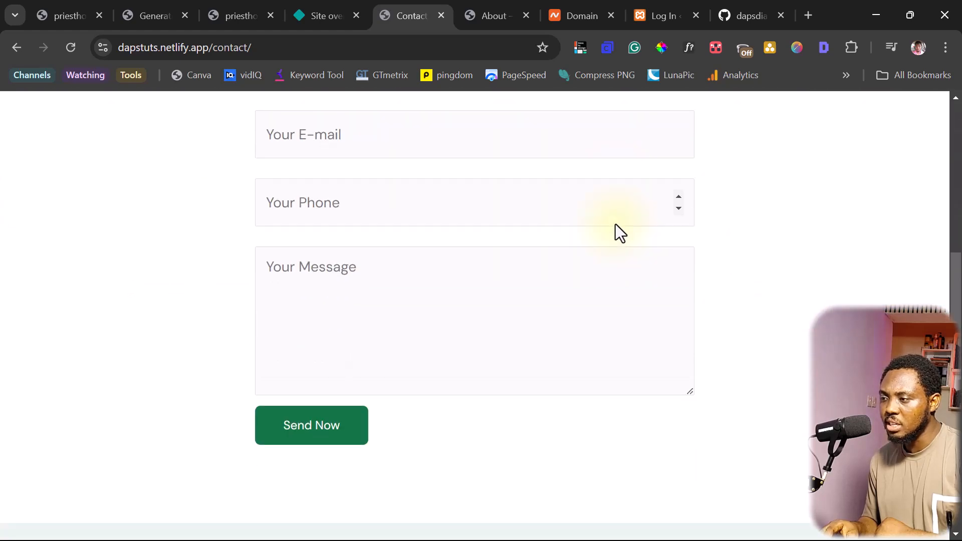
scroll(616, 224, up, 3)
click(303, 223)
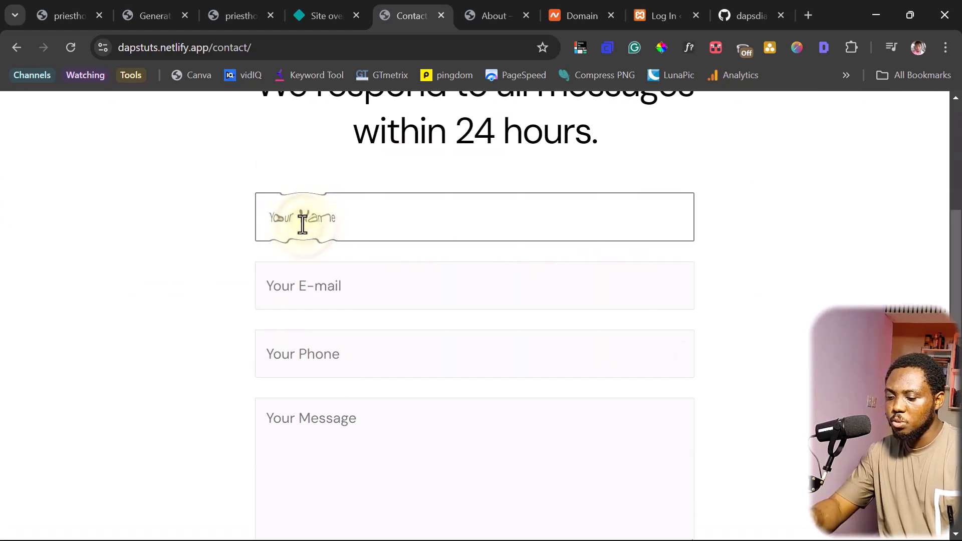
text(DAPS)
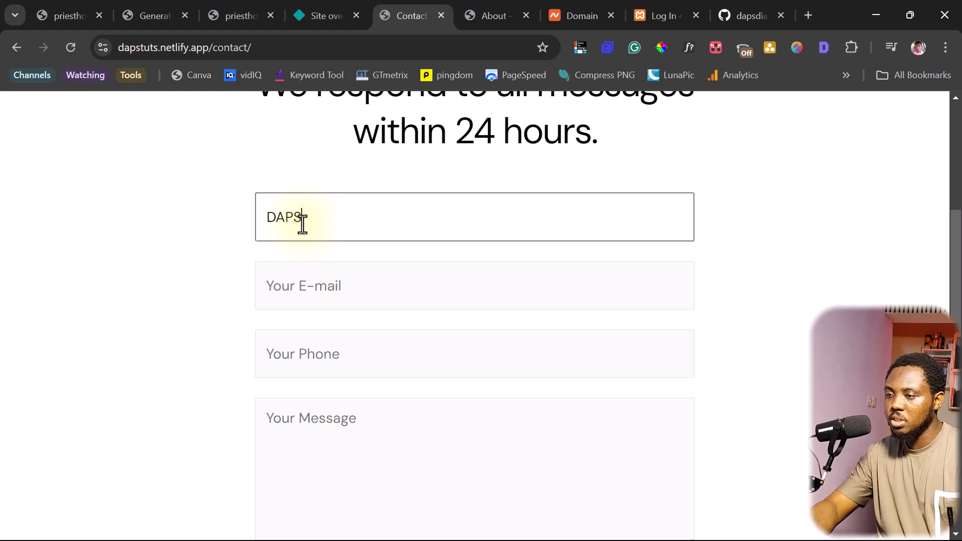
key(Tab)
key(Tab)
text(234)
key(Tab)
text(hello)
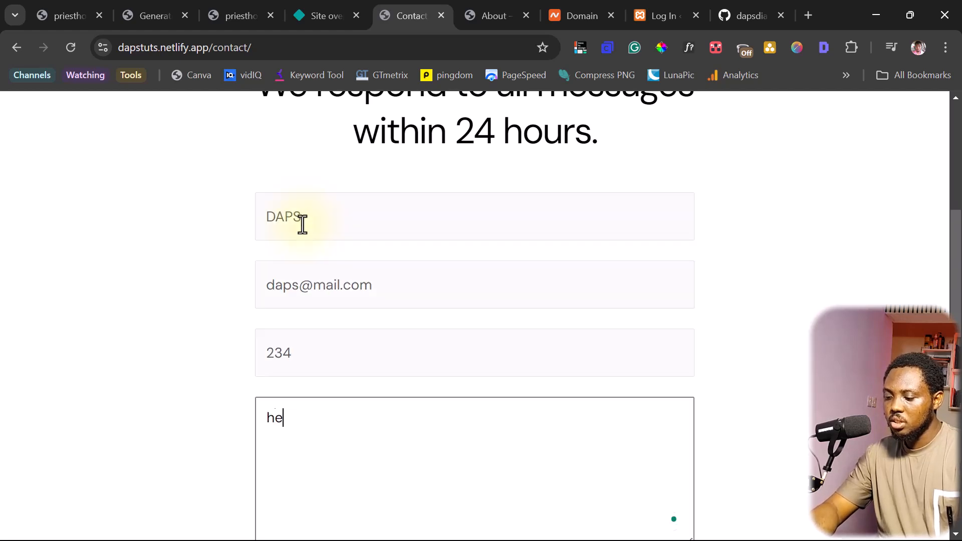
Submit the contact form twice, then return to the Simply Static tab
scroll(299, 351, down, 3)
click(296, 430)
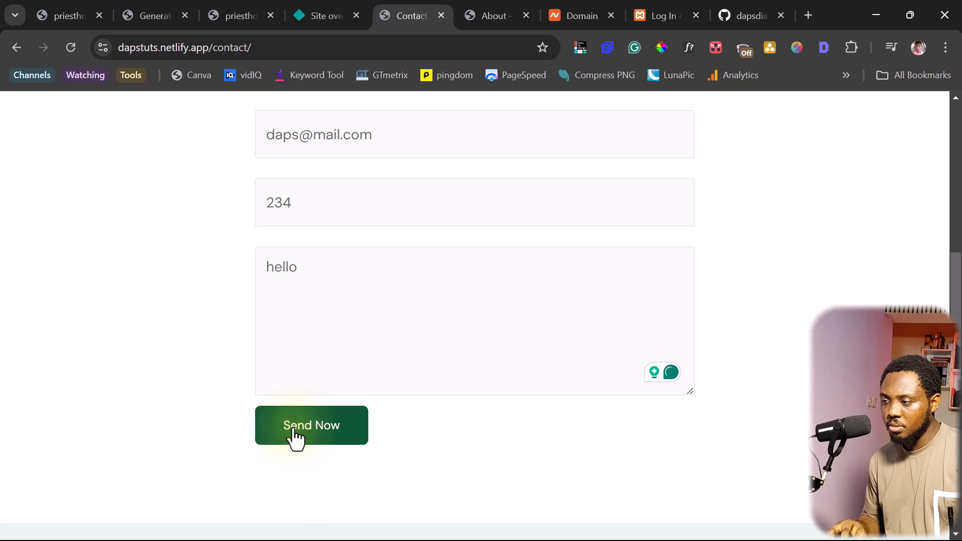
scroll(215, 386, up, 5)
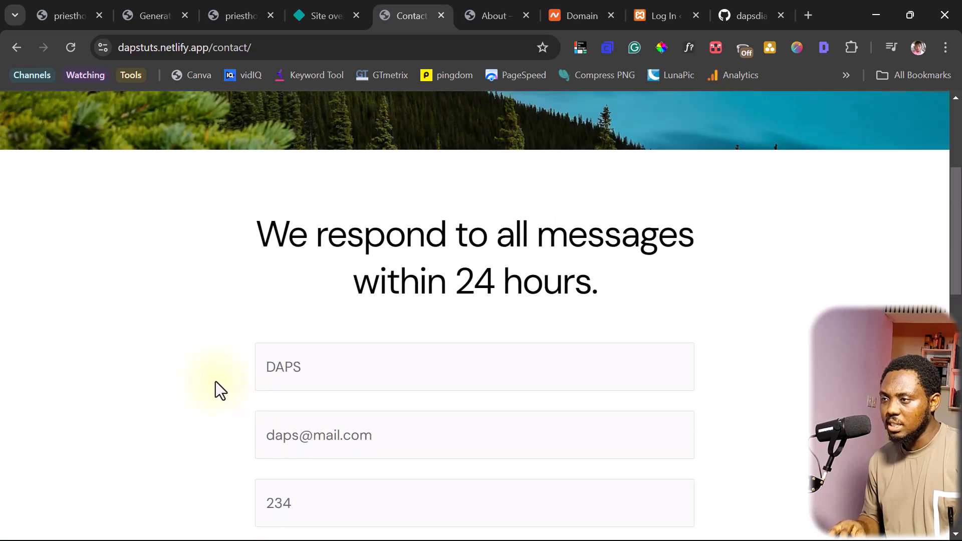
scroll(220, 396, down, 5)
click(296, 440)
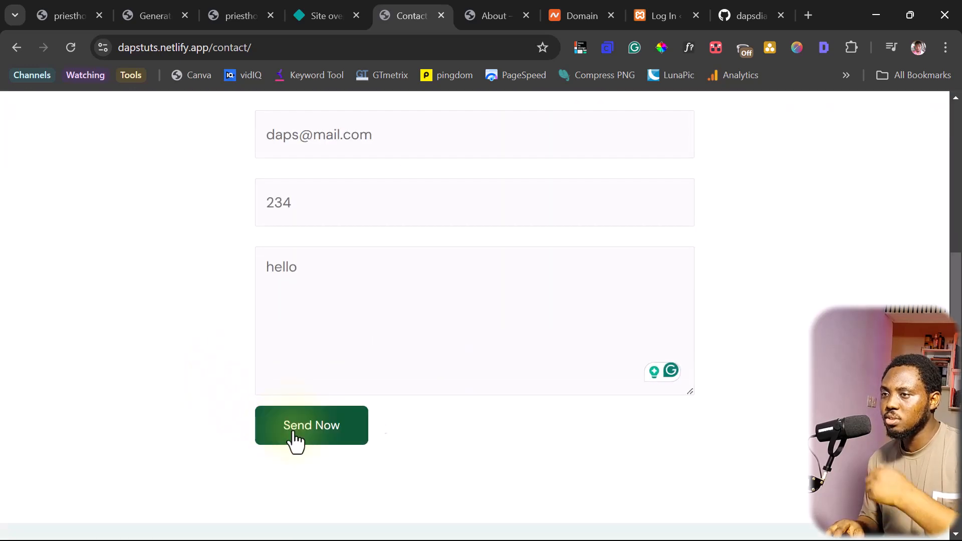
click(155, 10)
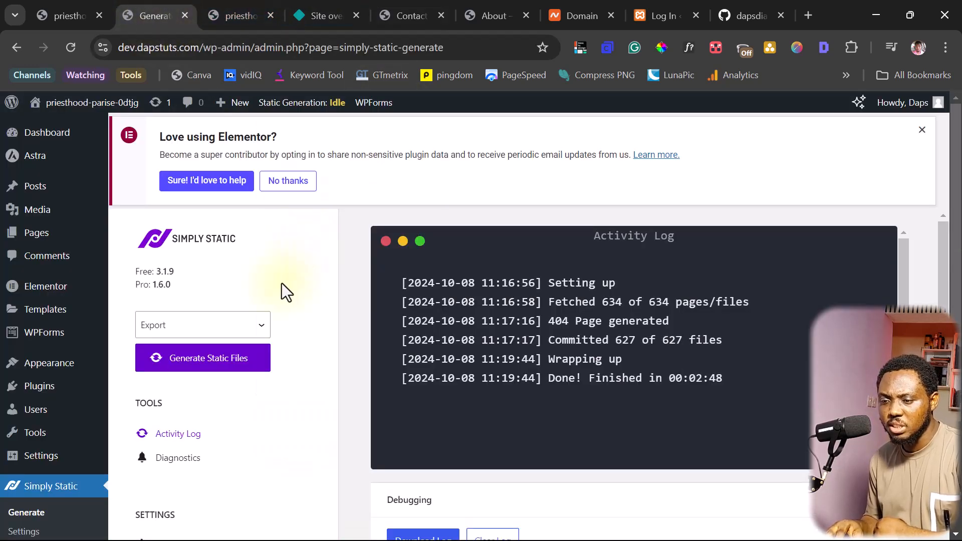
Create a new Simply Static form titled 'Contact form'
scroll(169, 357, down, 1)
scroll(169, 357, down, 3)
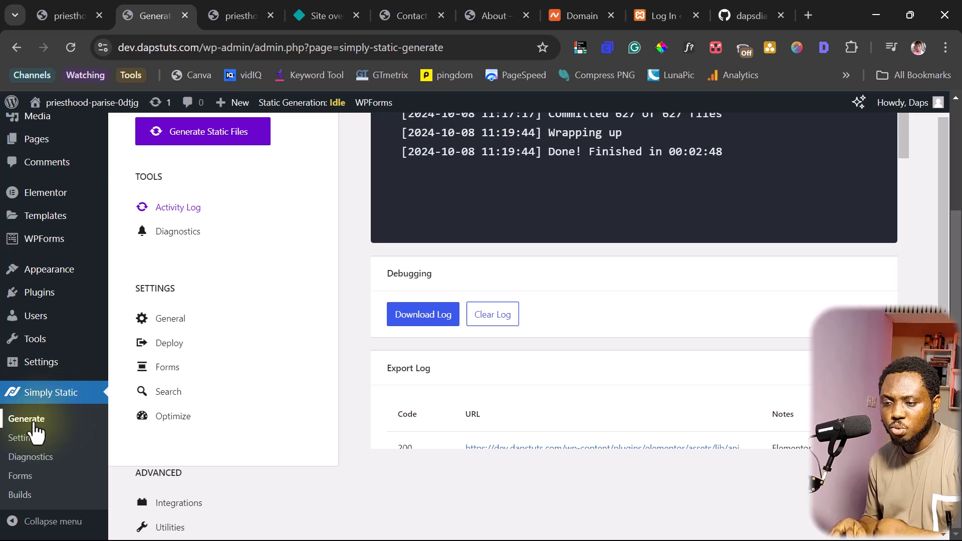
click(20, 478)
click(202, 143)
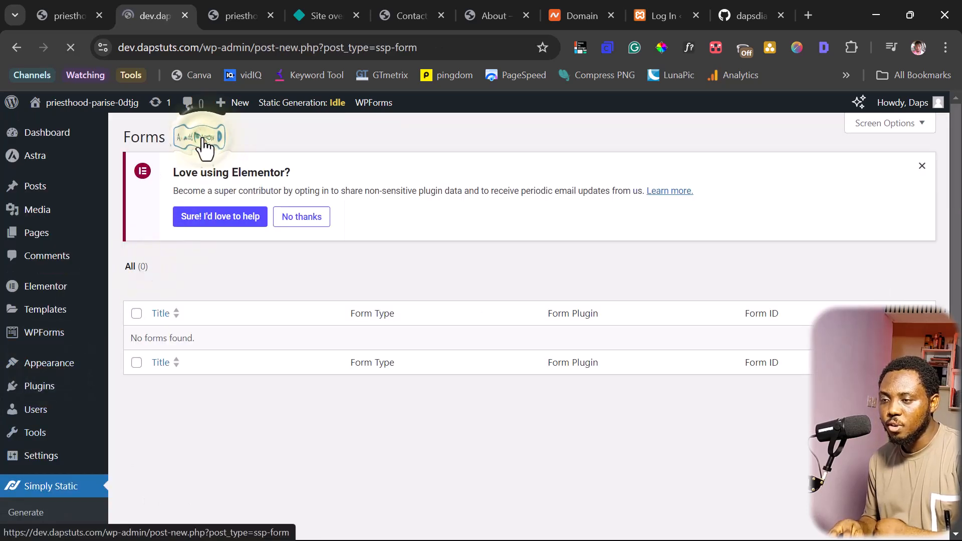
click(142, 272)
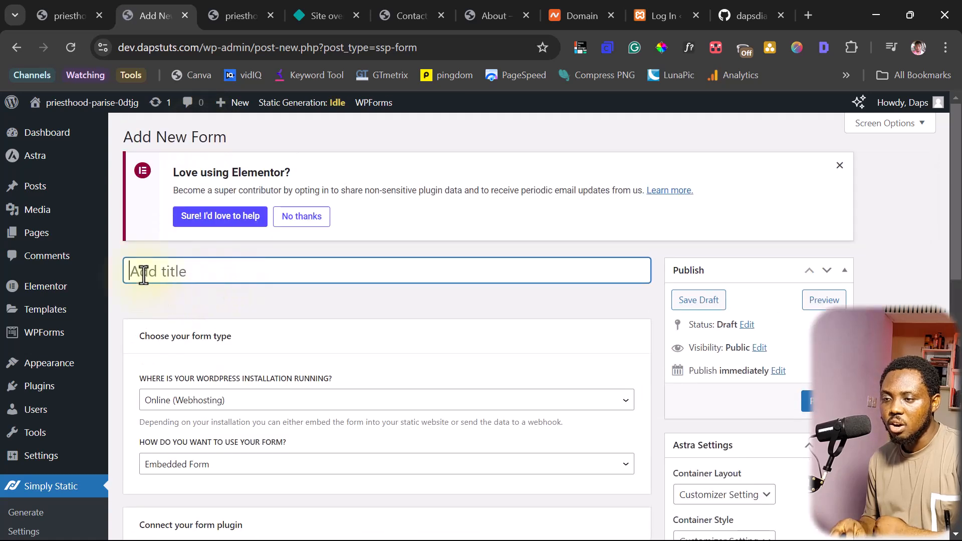
text(Contact form)
Keep the form on Online (Webhosting) and Embedded Form, then open a blank browser tab
scroll(150, 250, down, 3)
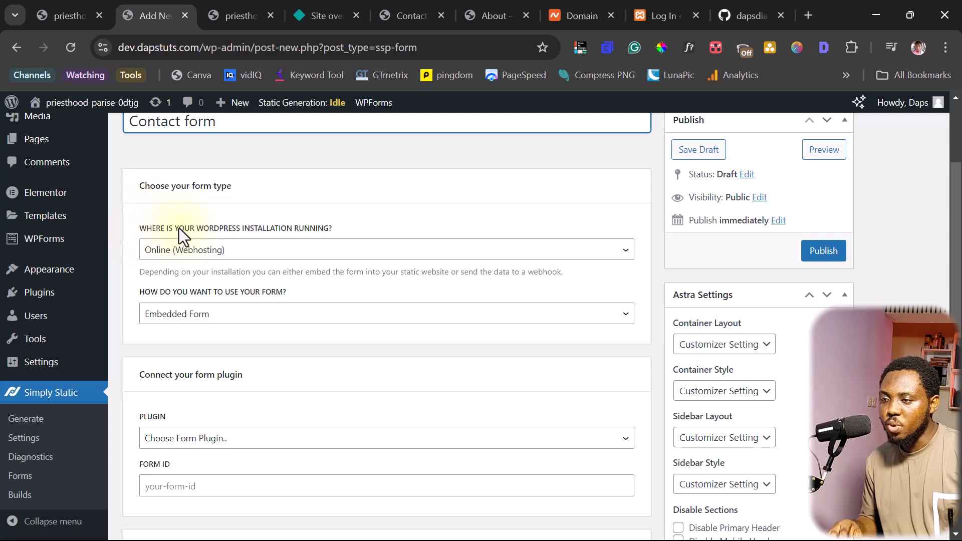
click(345, 250)
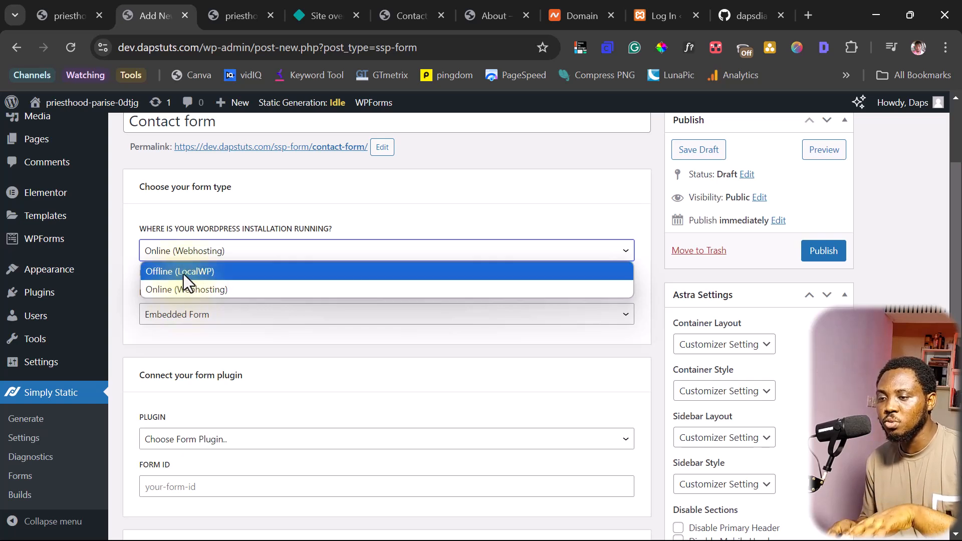
click(188, 287)
scroll(291, 261, down, 3)
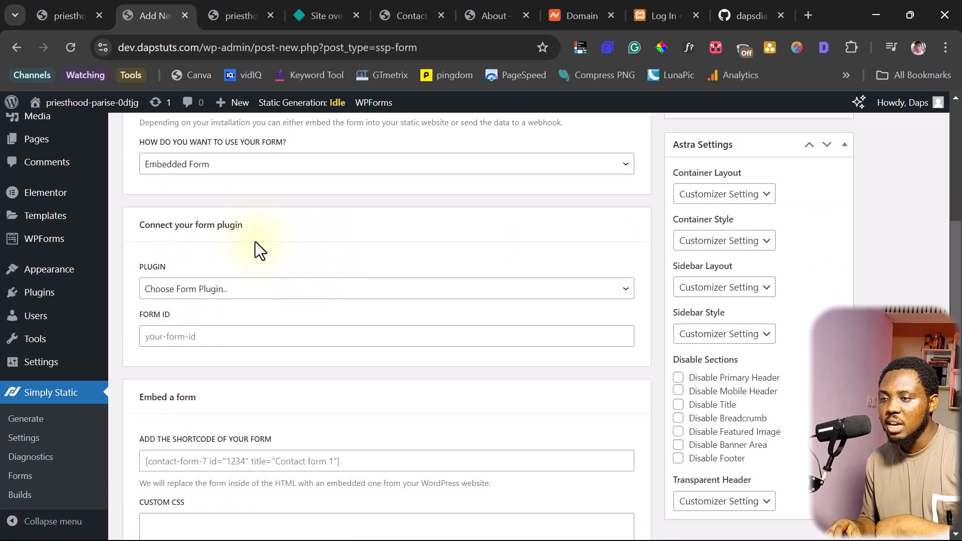
scroll(240, 248, up, 2)
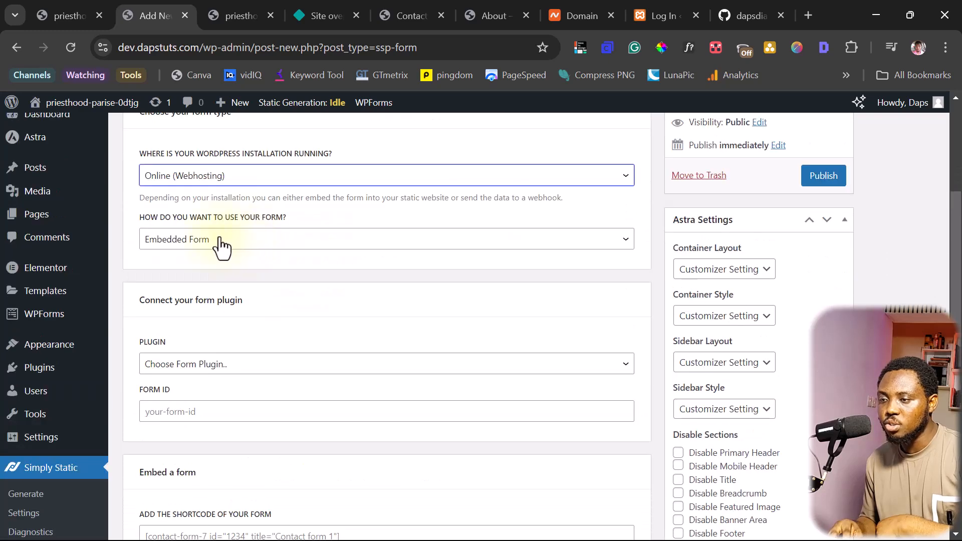
click(251, 245)
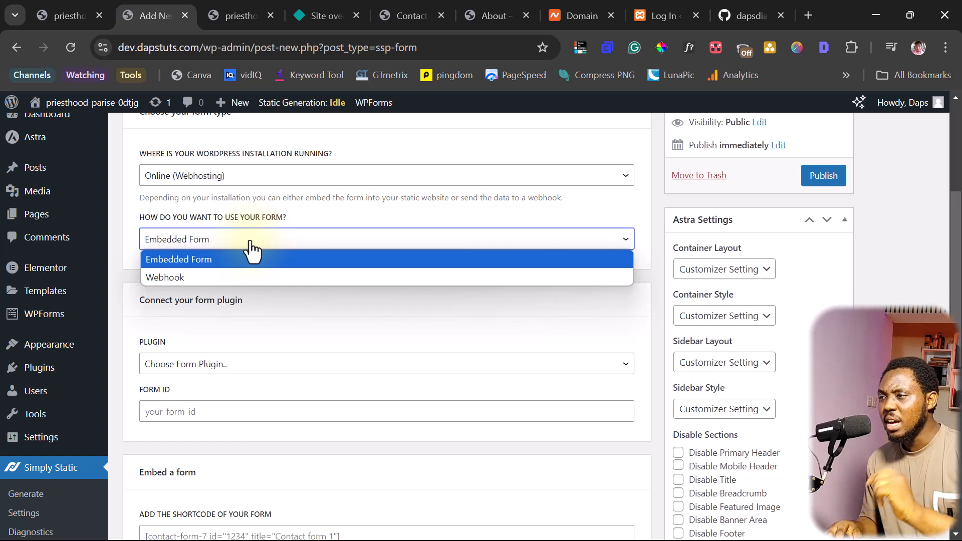
click(805, 9)
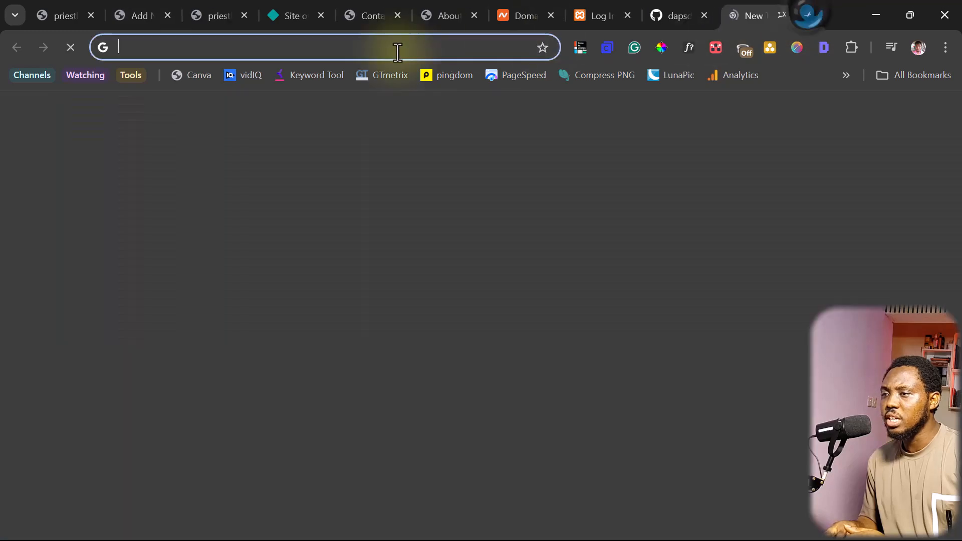
Go to simplystatic.com and open the Video Course page from the Learn menu
click(370, 47)
text(simplystatic.com/videos/)
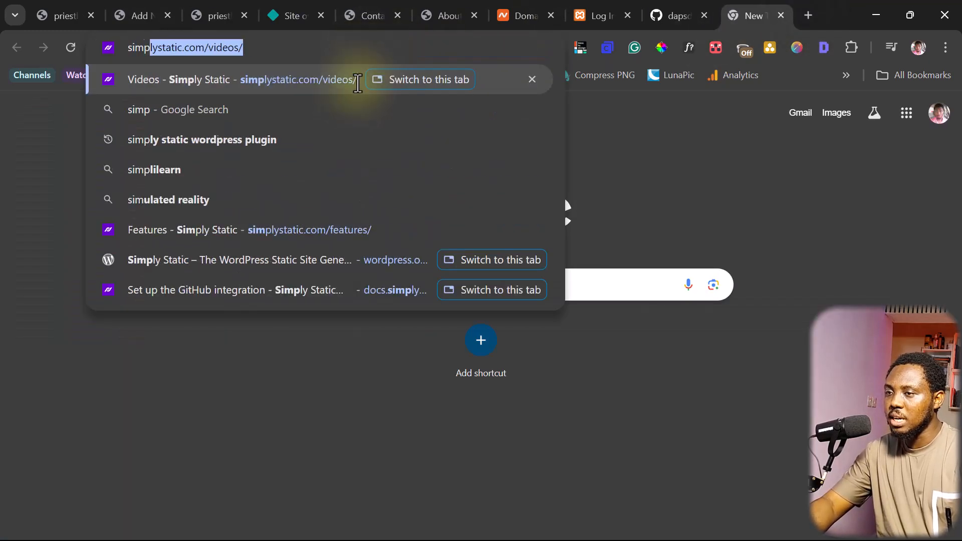
key(Return)
scroll(264, 254, down, 5)
scroll(314, 206, up, 5)
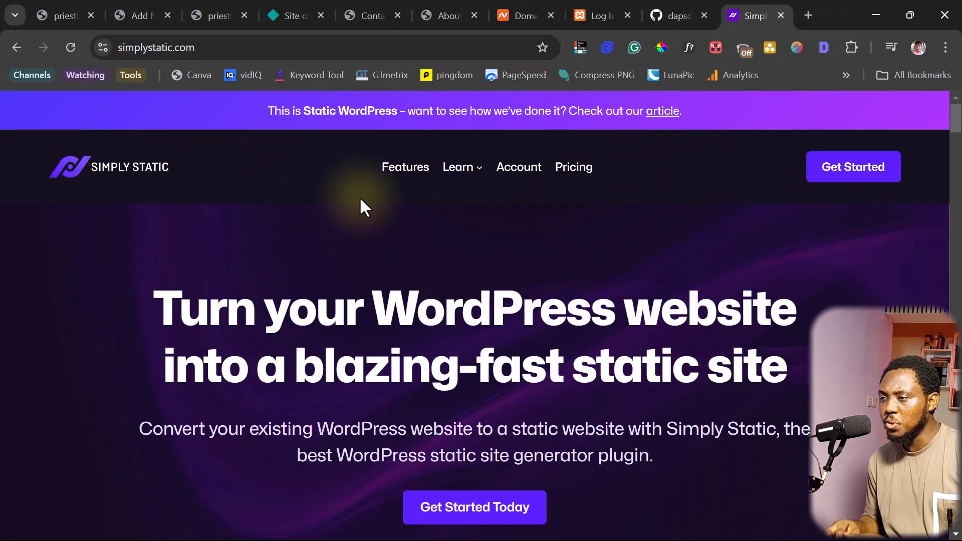
mouse_move(479, 179)
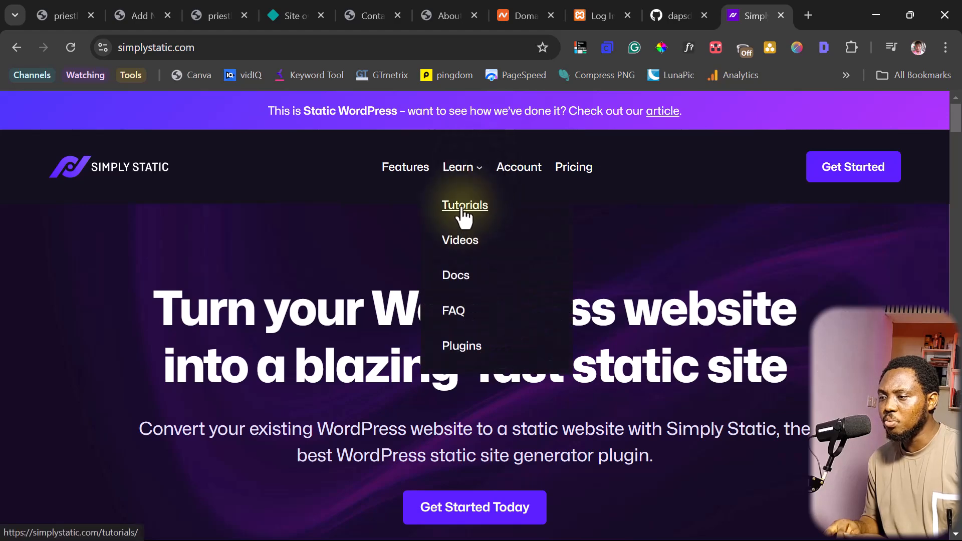
click(461, 241)
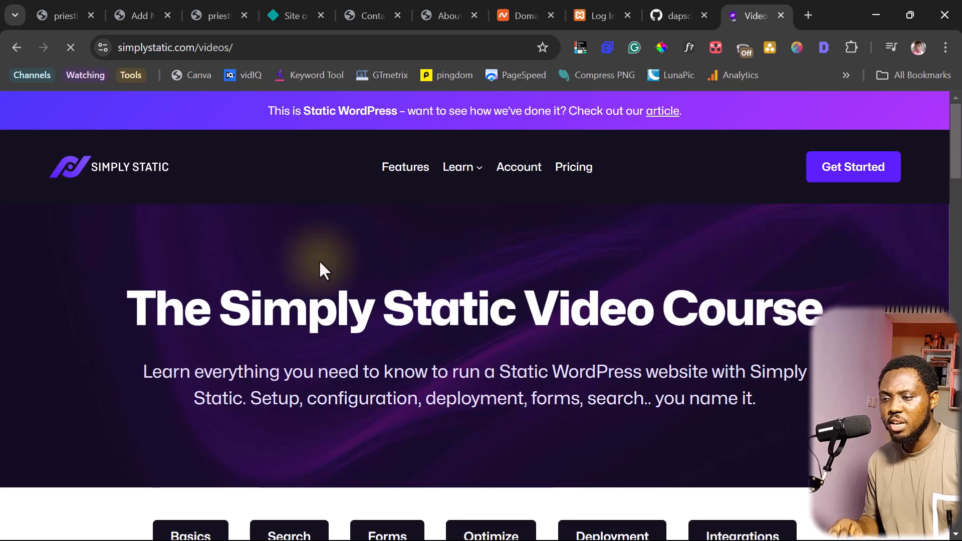
Scroll through the Basics, Search, Forms, Optimize, Deployment and Integrations video tutorials
scroll(202, 269, down, 6)
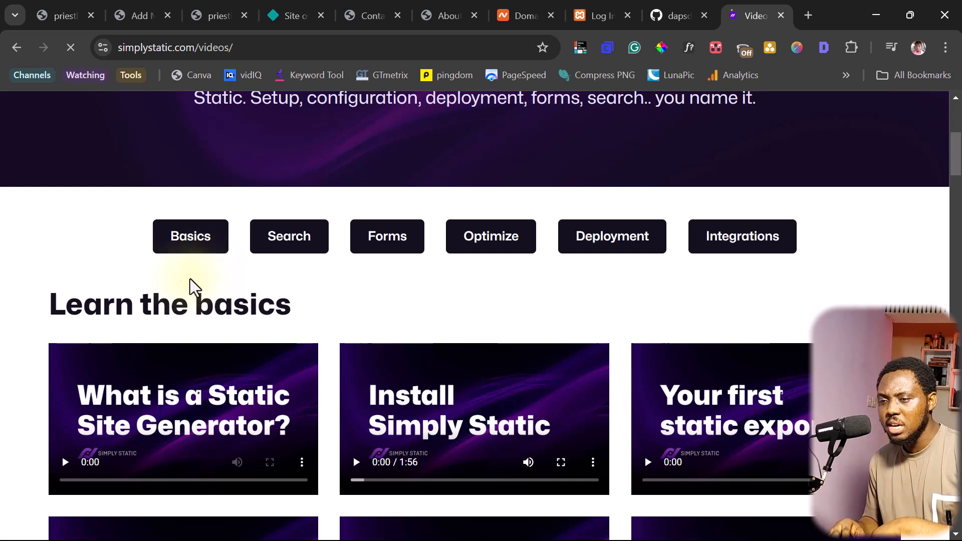
scroll(44, 293, down, 6)
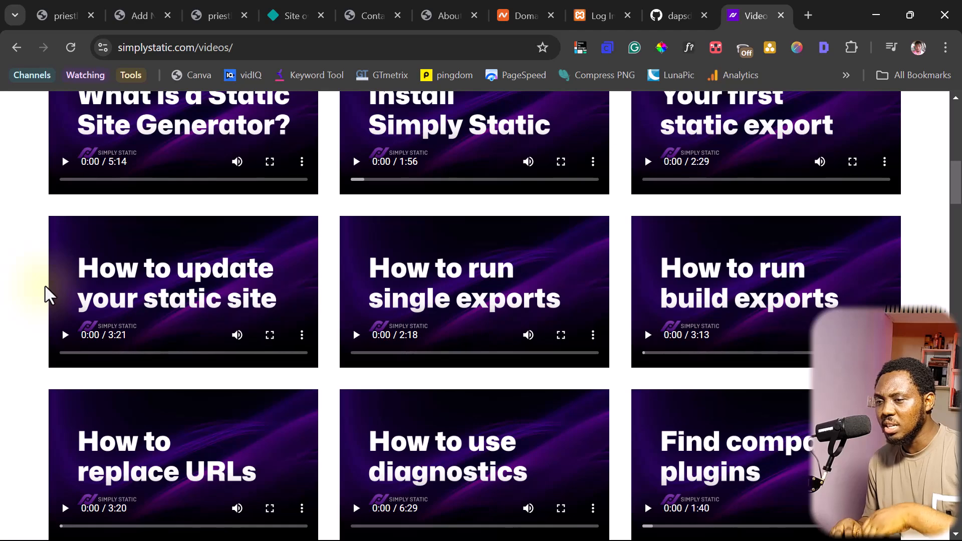
scroll(45, 293, down, 12)
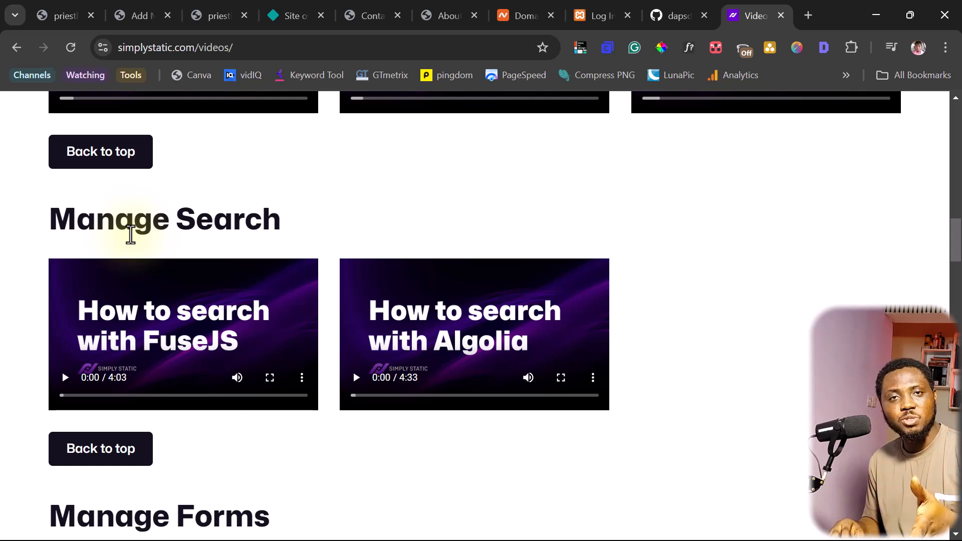
scroll(131, 234, down, 6)
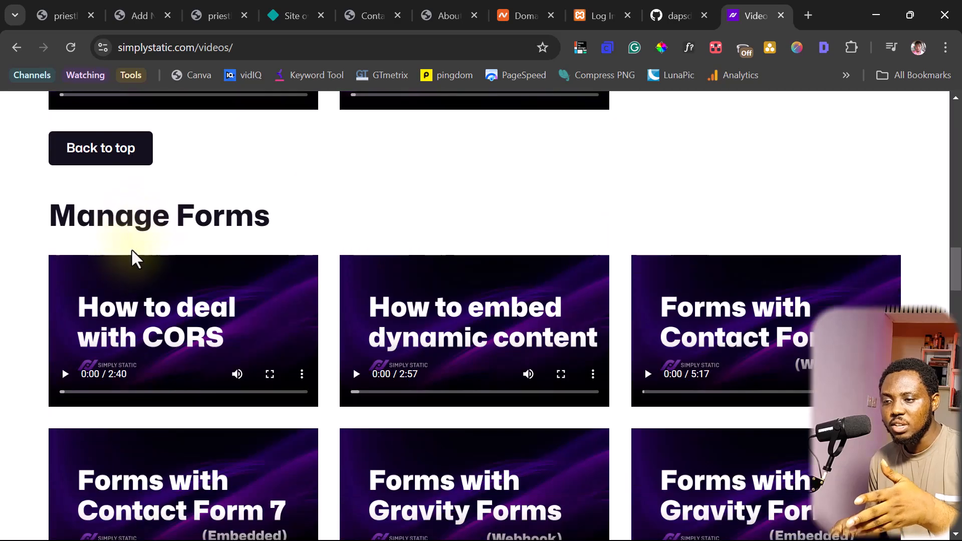
scroll(137, 240, down, 3)
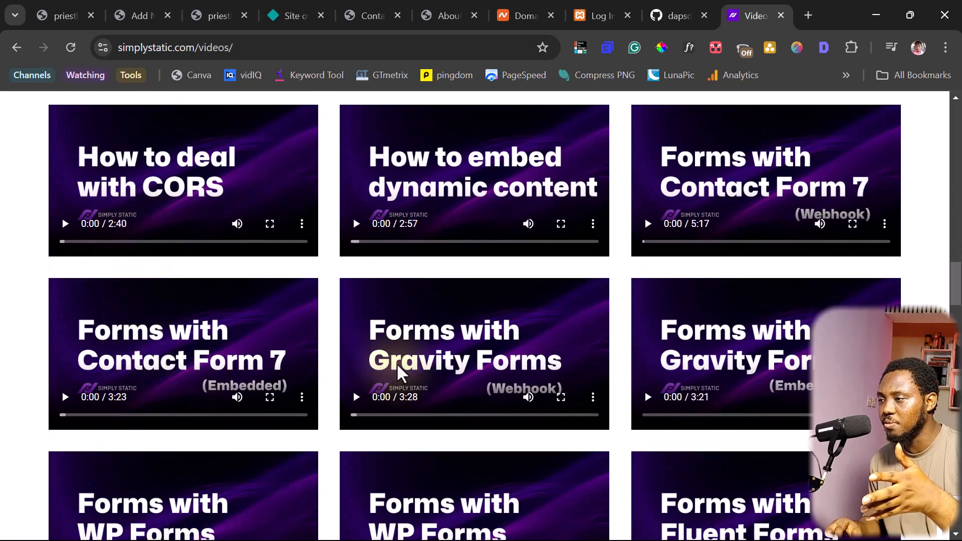
scroll(482, 335, down, 3)
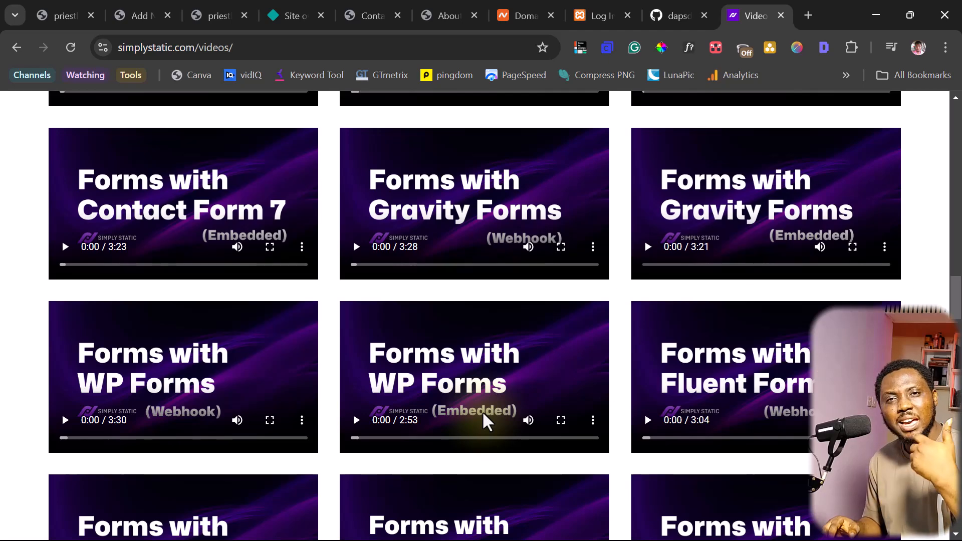
scroll(485, 423, down, 3)
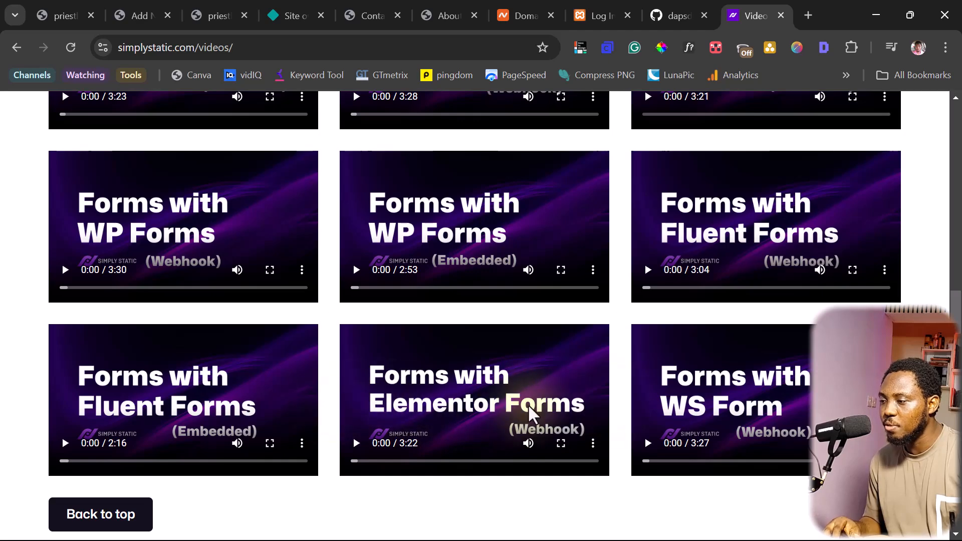
scroll(612, 415, down, 6)
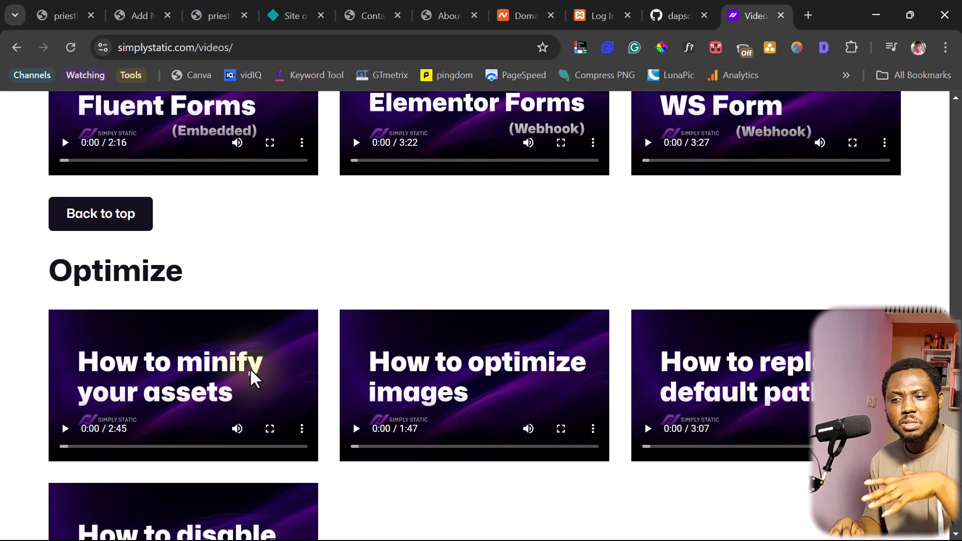
scroll(250, 371, down, 9)
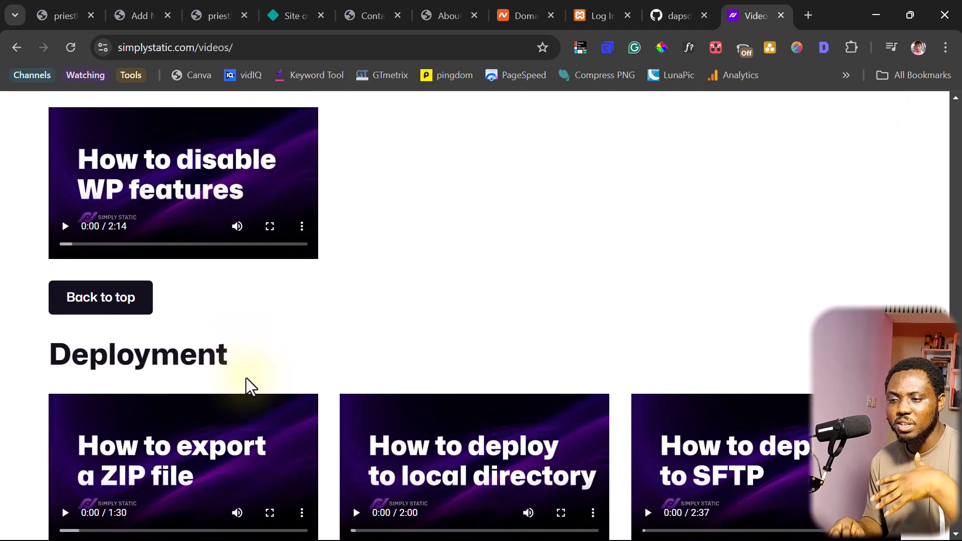
scroll(245, 376, down, 3)
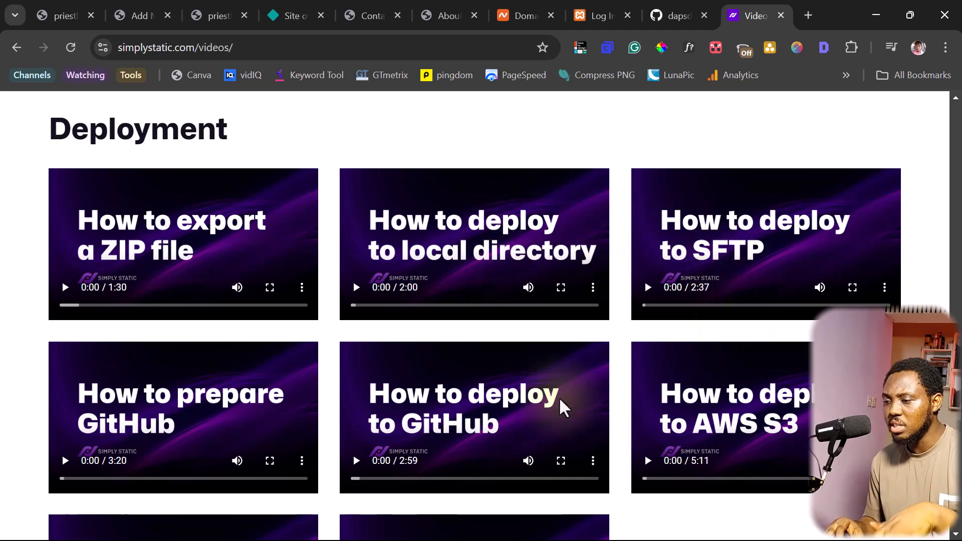
scroll(474, 414, down, 6)
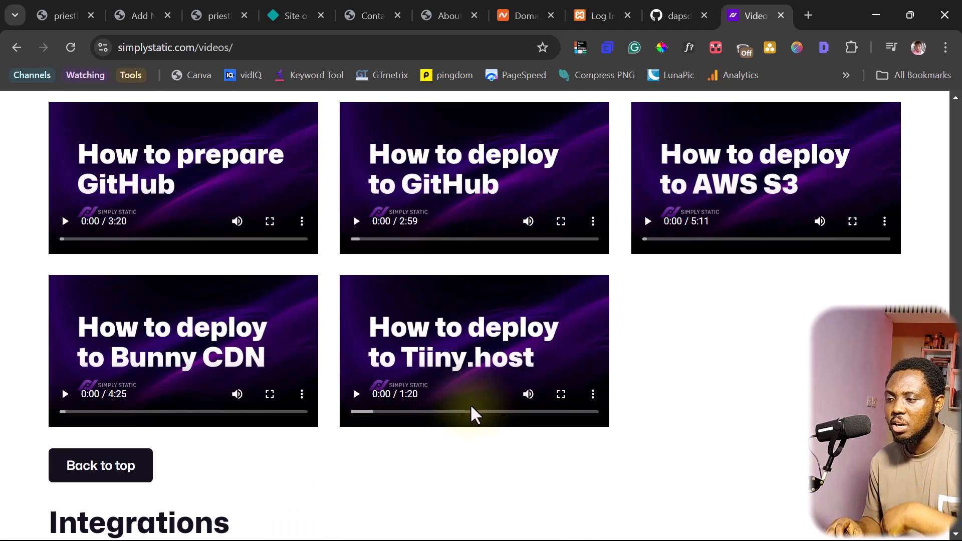
scroll(471, 414, down, 9)
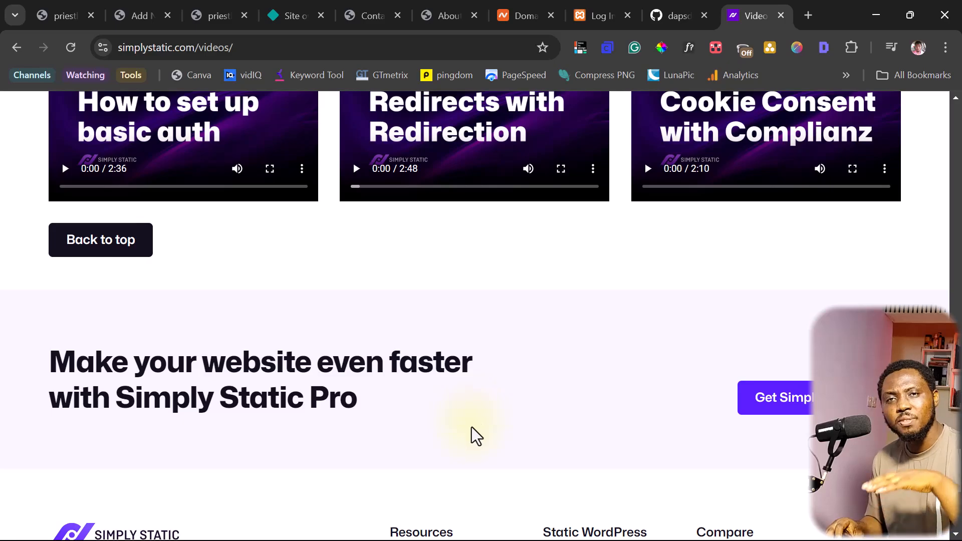
scroll(471, 431, up, 15)
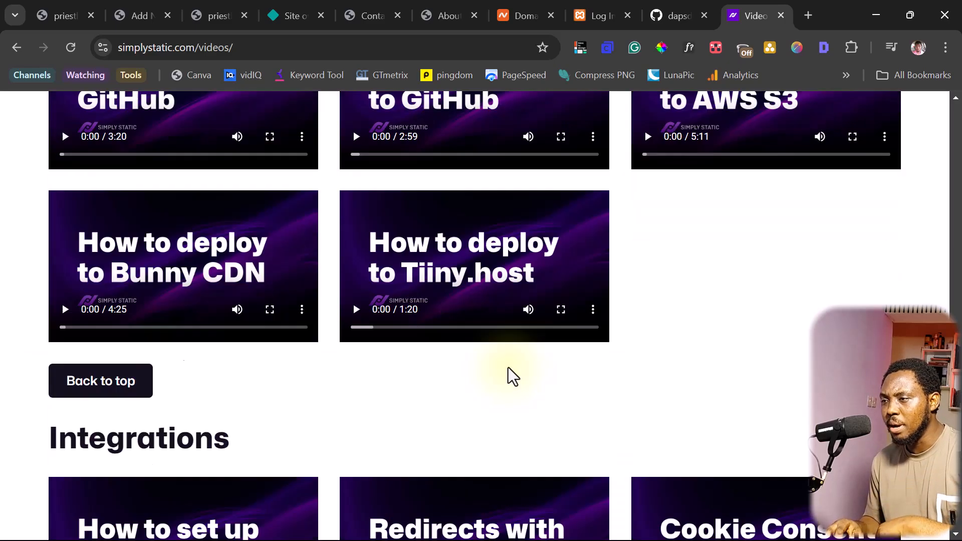
scroll(516, 366, up, 20)
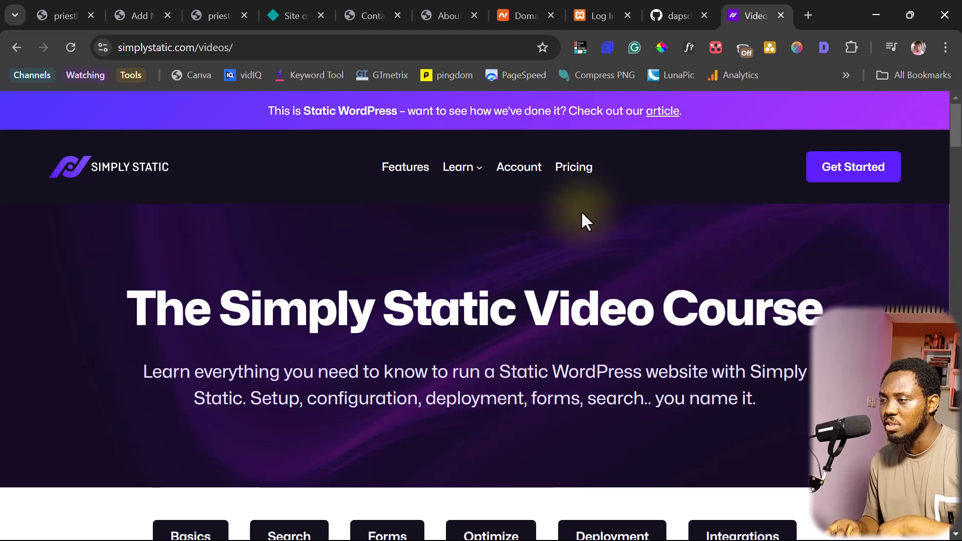
View Simply Static's Free vs Pro pricing and price the Pro plan for 5 websites
click(573, 168)
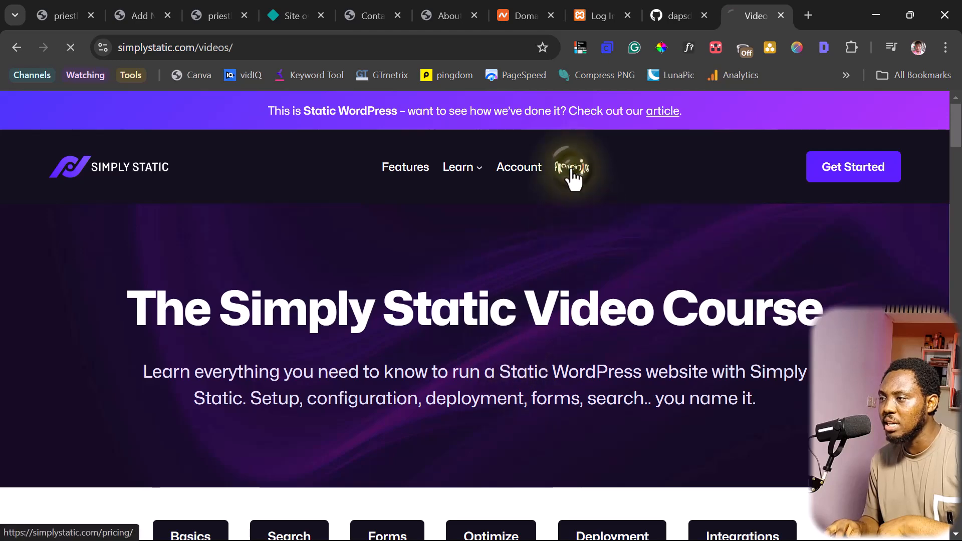
scroll(657, 281, down, 7)
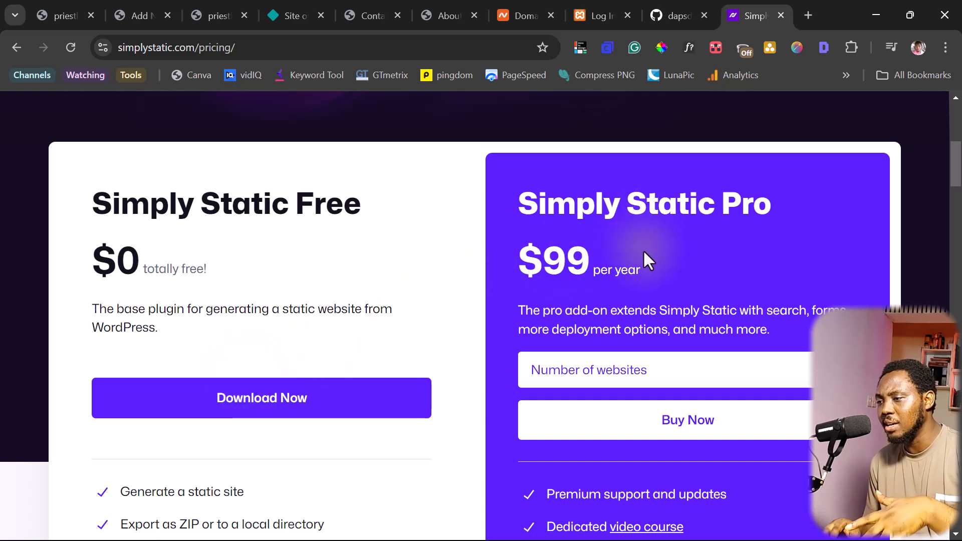
click(656, 364)
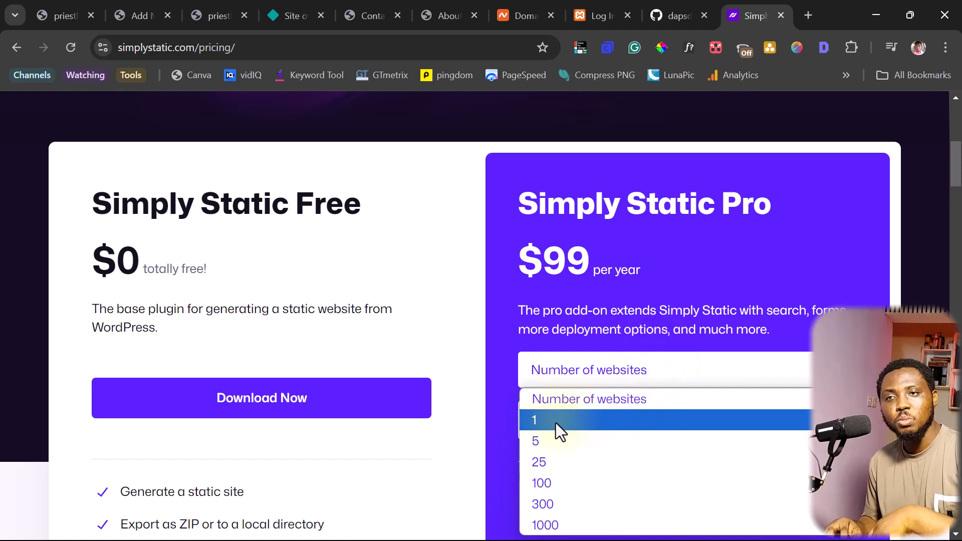
click(547, 442)
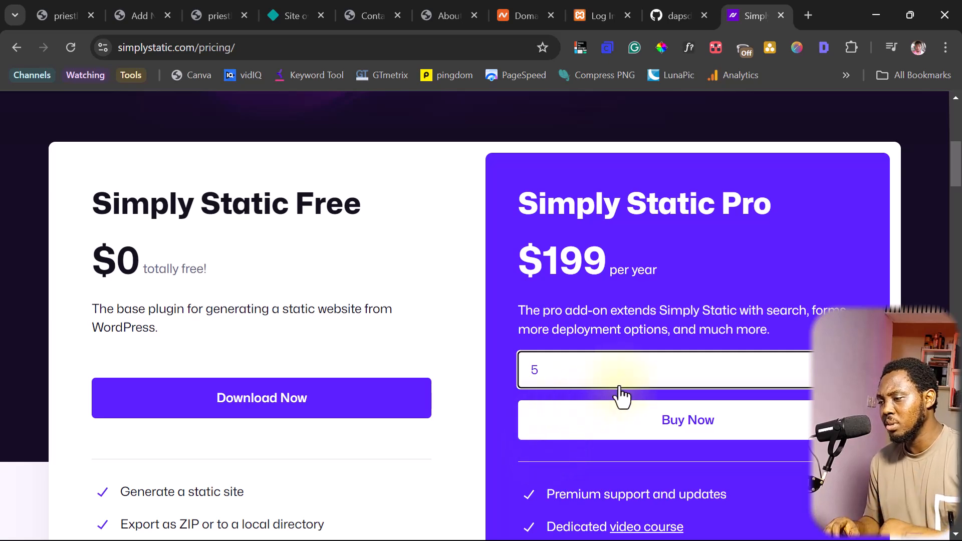
scroll(609, 387, down, 5)
scroll(582, 340, up, 1)
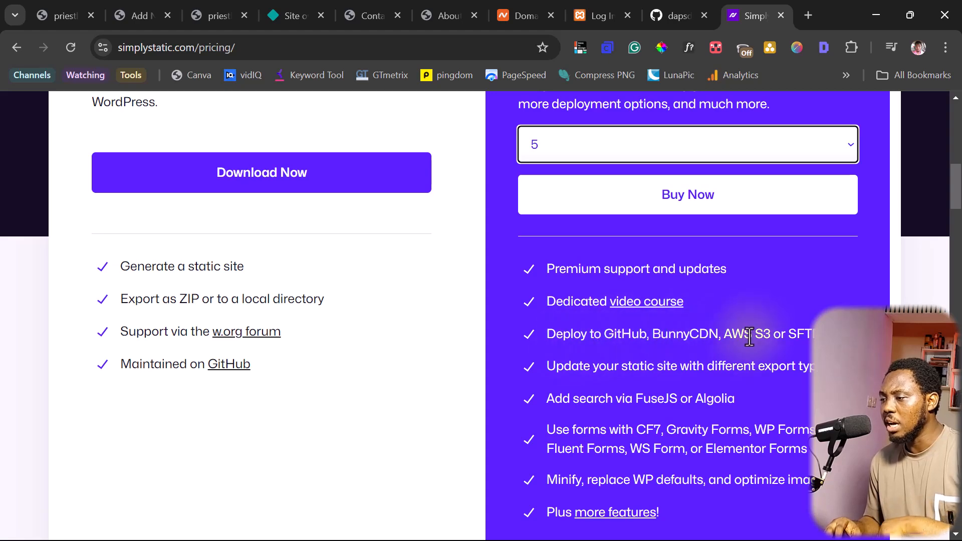
scroll(610, 334, up, 1)
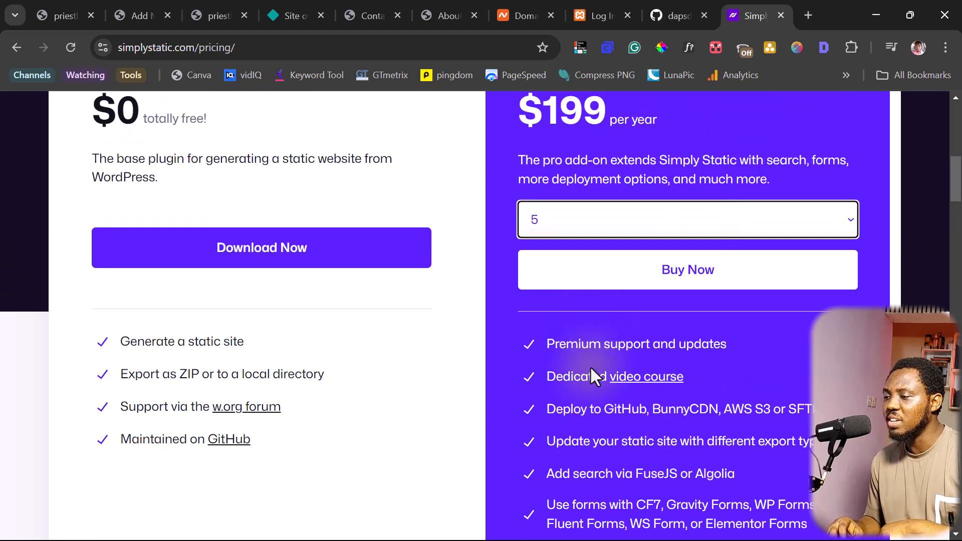
scroll(647, 386, up, 10)
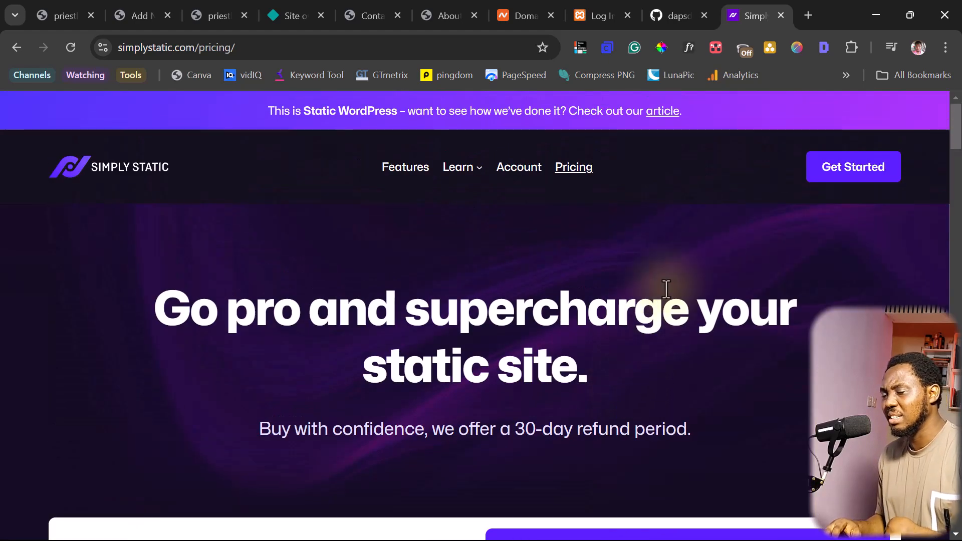
Set the Simply Static Contact form's plugin to WP Forms
click(136, 12)
scroll(254, 249, down, 1)
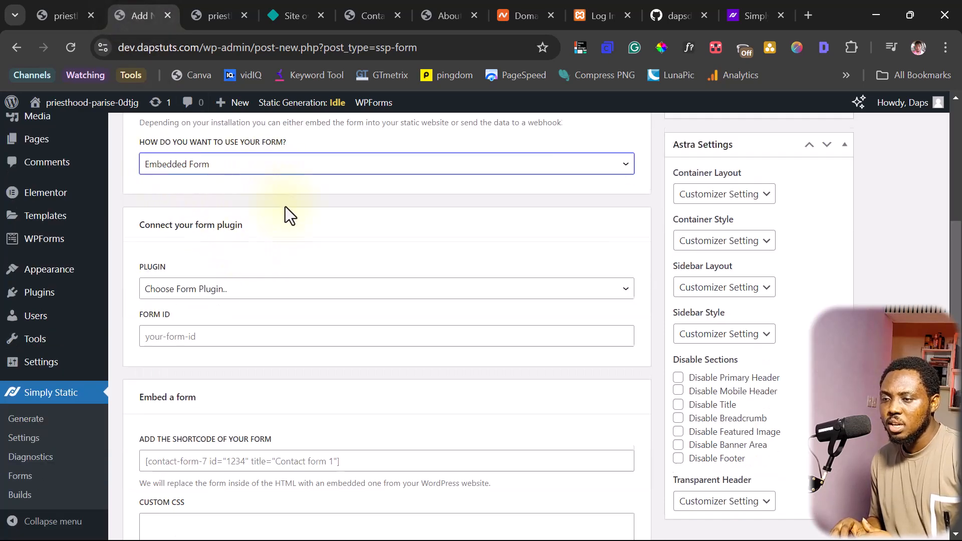
scroll(285, 206, down, 1)
click(237, 223)
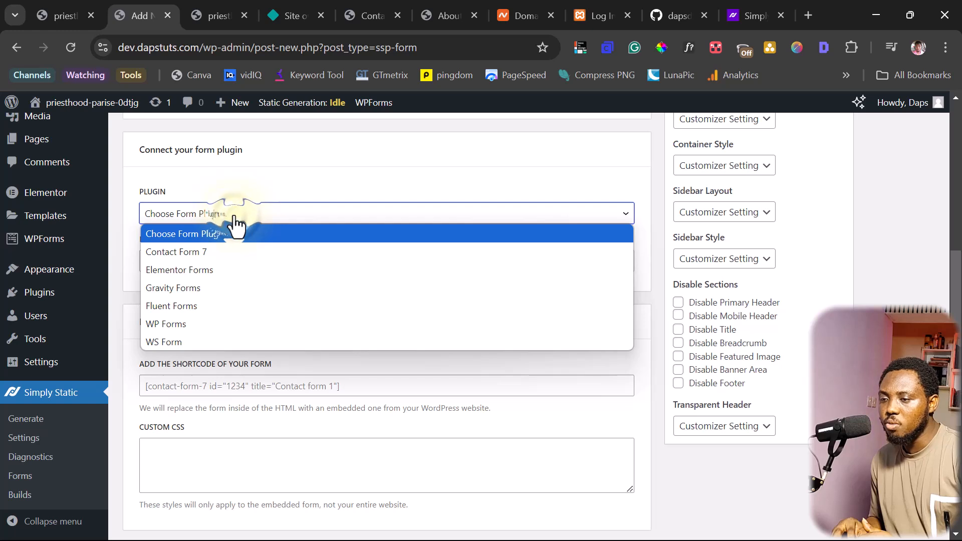
click(175, 323)
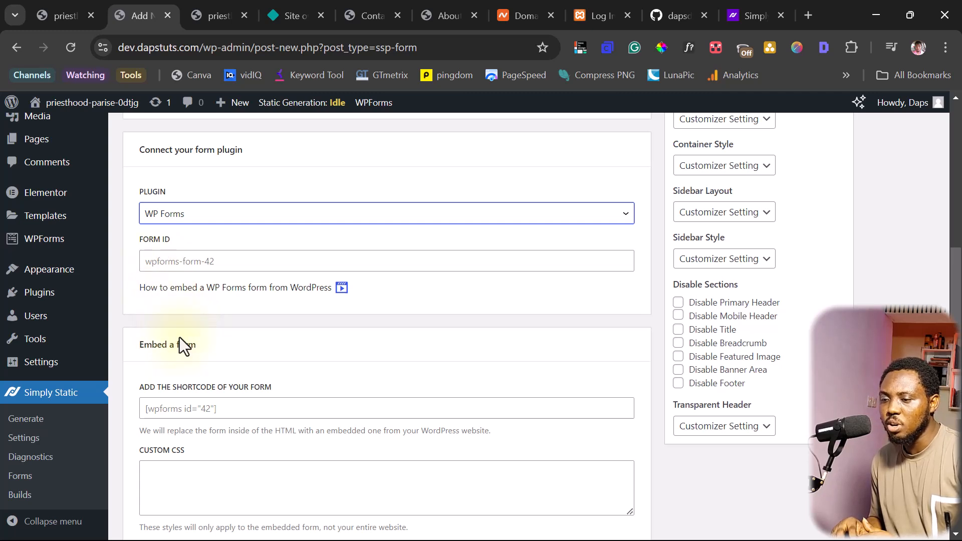
Copy the shortcode wpforms id="1539" from WPForms' form list into the shortcode field
right_click(43, 244)
click(69, 254)
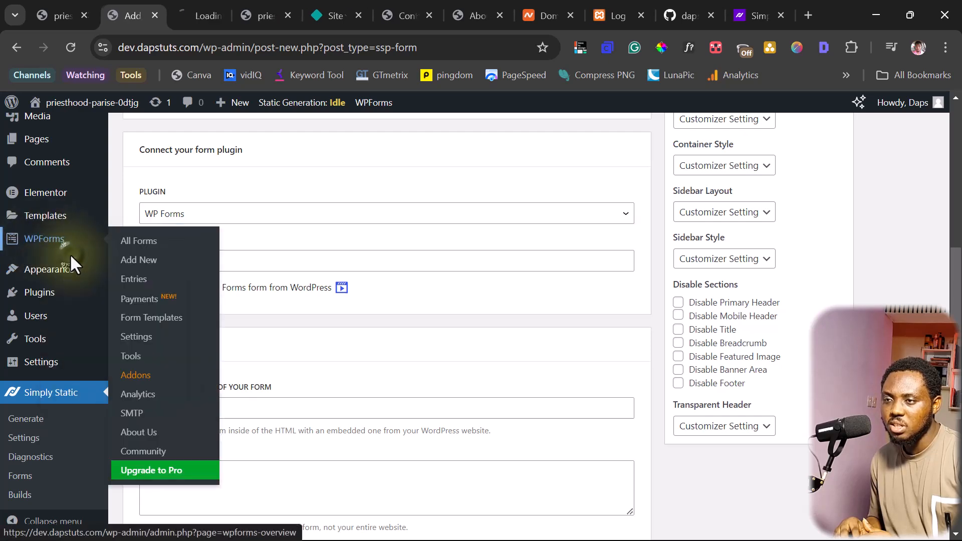
click(192, 16)
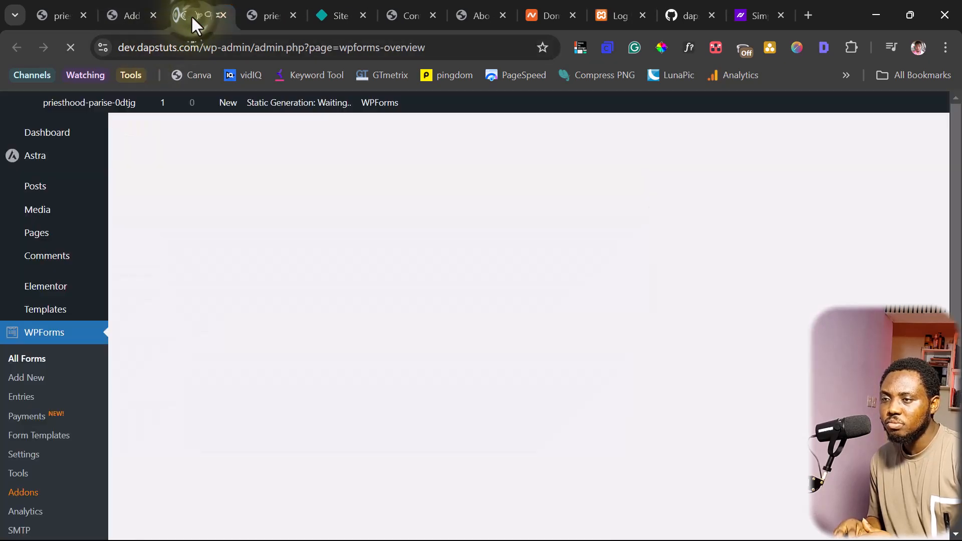
drag(715, 367, 639, 367)
key(ctrl+c)
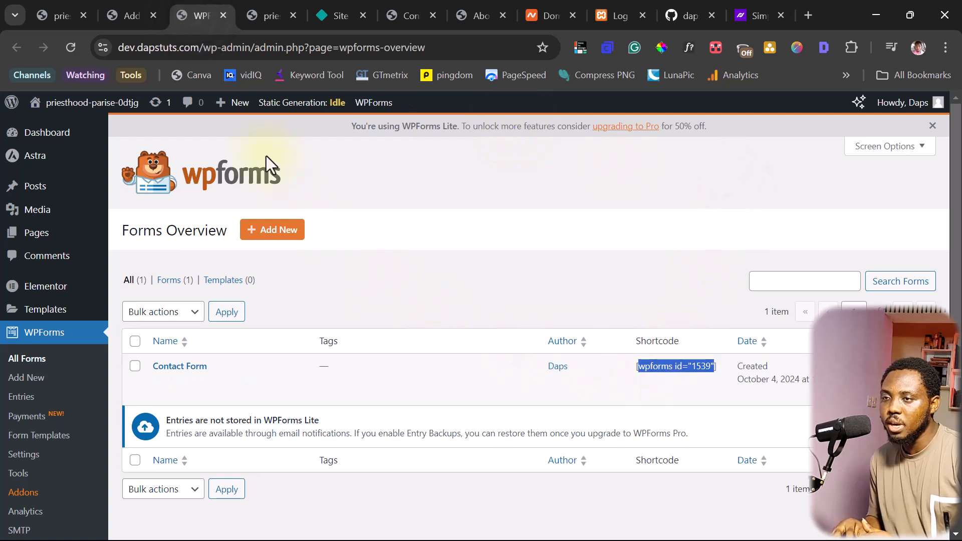
click(133, 17)
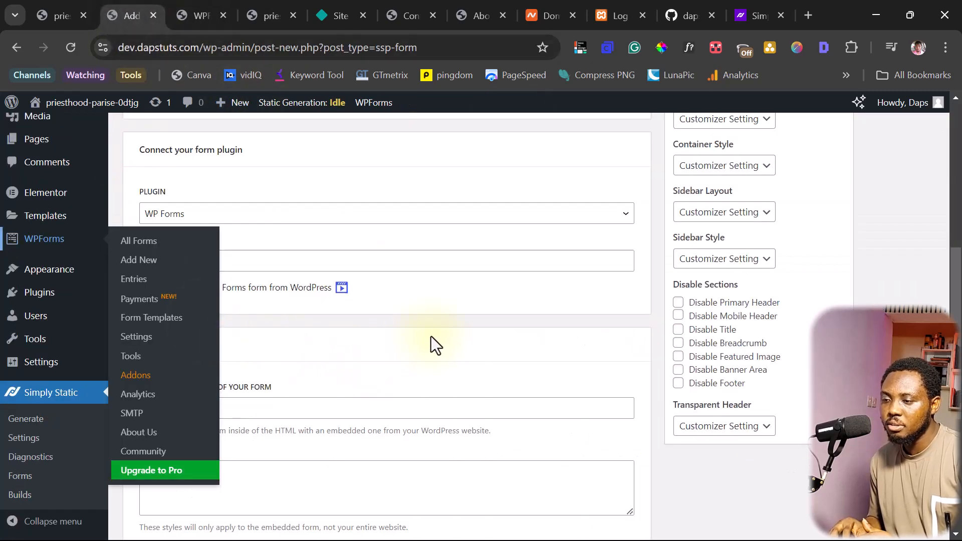
click(330, 322)
click(175, 408)
key(ctrl+v)
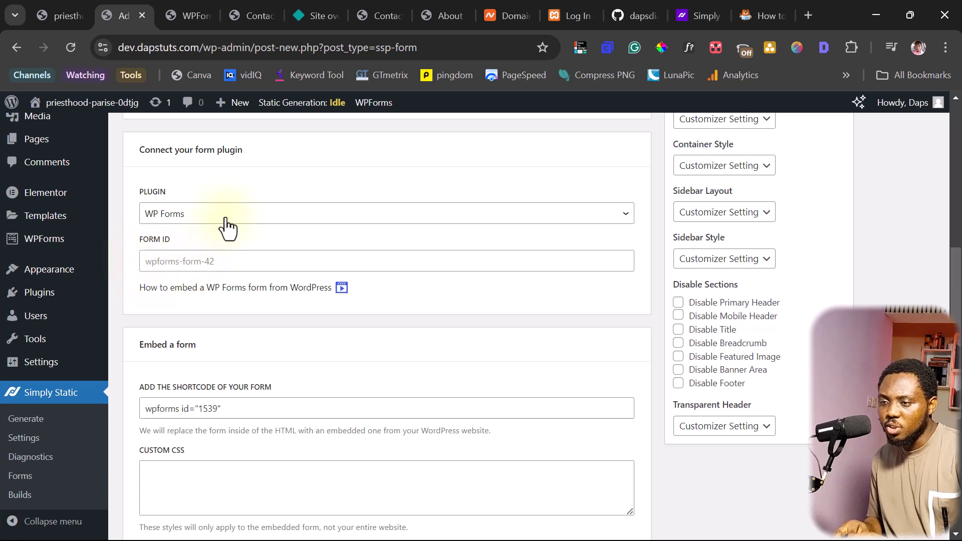
Enter wpforms-form-1539 as the Form ID, clearing it from the Custom CSS box
click(162, 473)
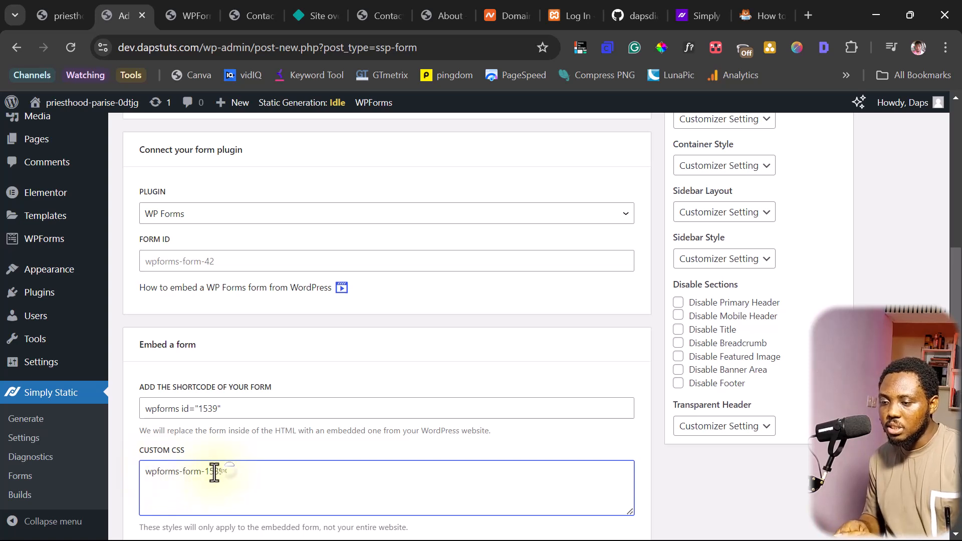
drag(226, 472, 143, 472)
key(ctrl+c)
key(BackSpace)
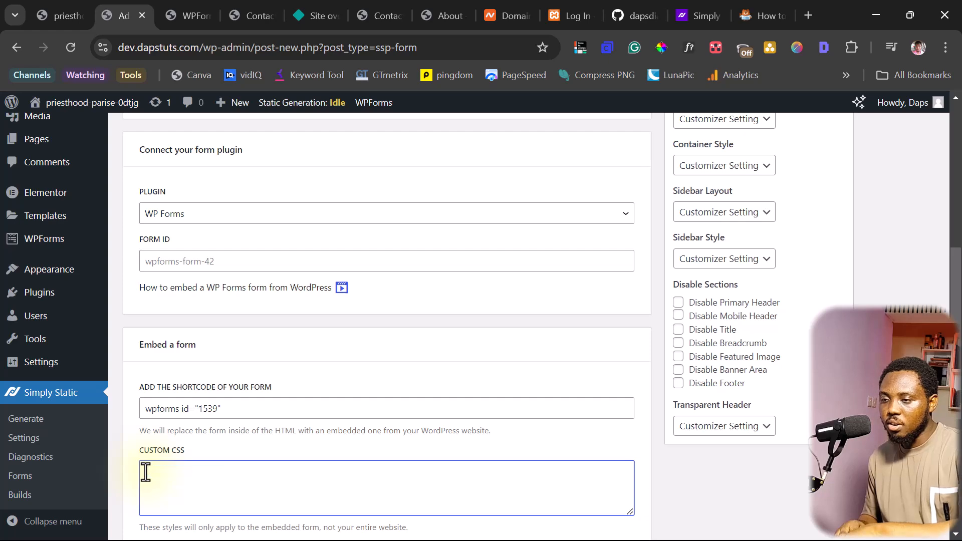
click(158, 262)
key(ctrl+v)
scroll(308, 371, up, 6)
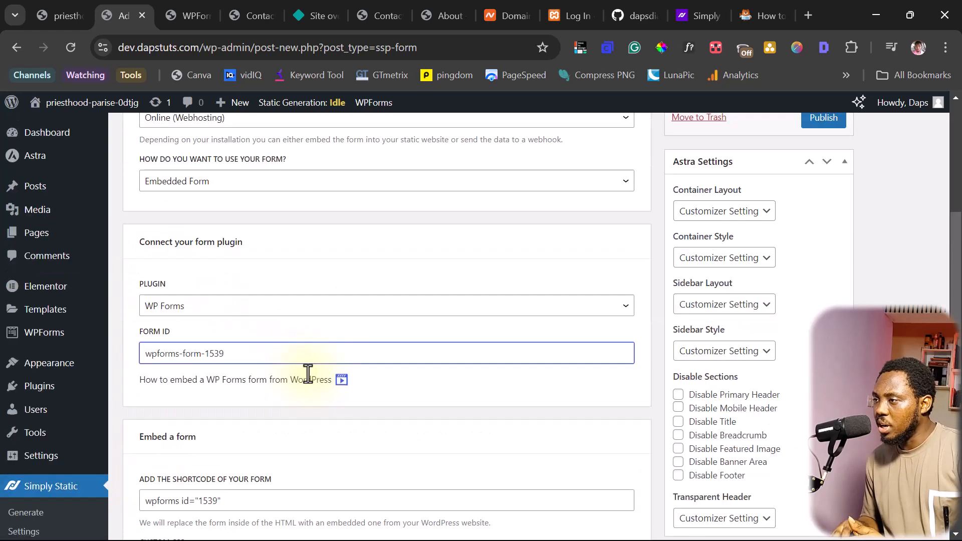
Publish the Contact form and regenerate the static files, committing 628 of 628 files
click(824, 343)
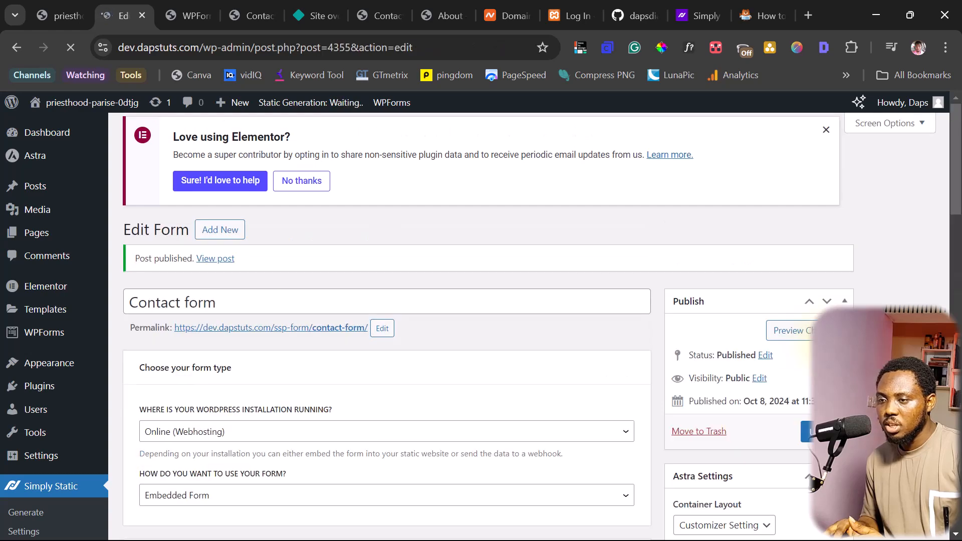
scroll(413, 383, down, 3)
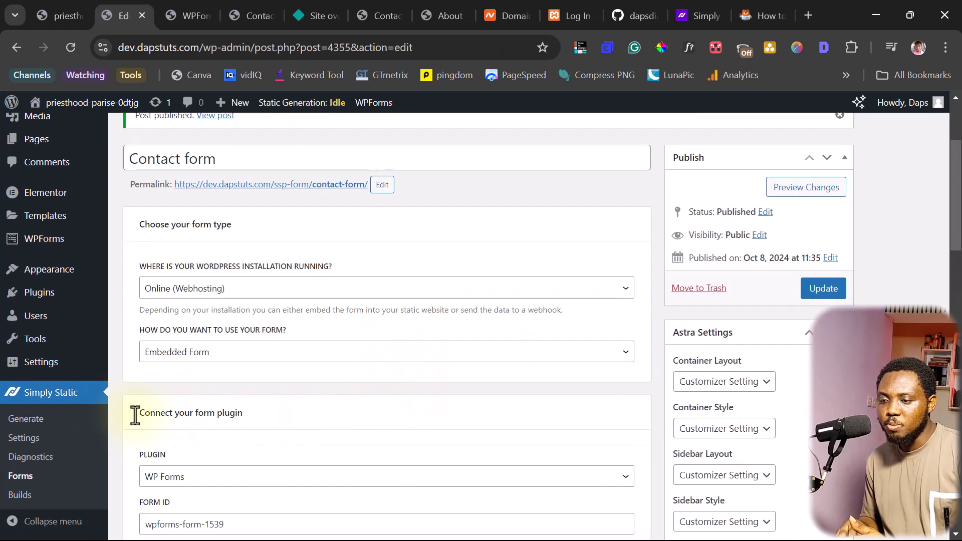
scroll(189, 404, down, 4)
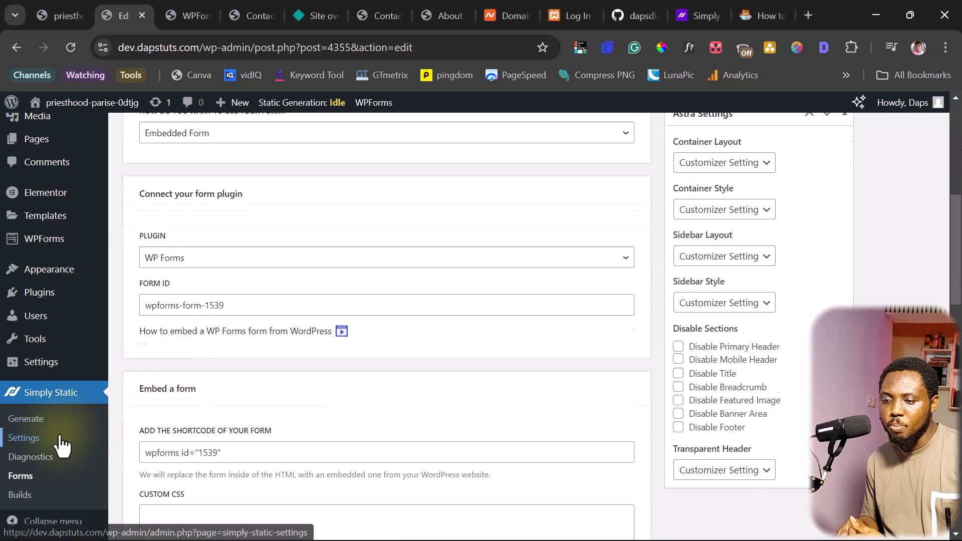
click(22, 420)
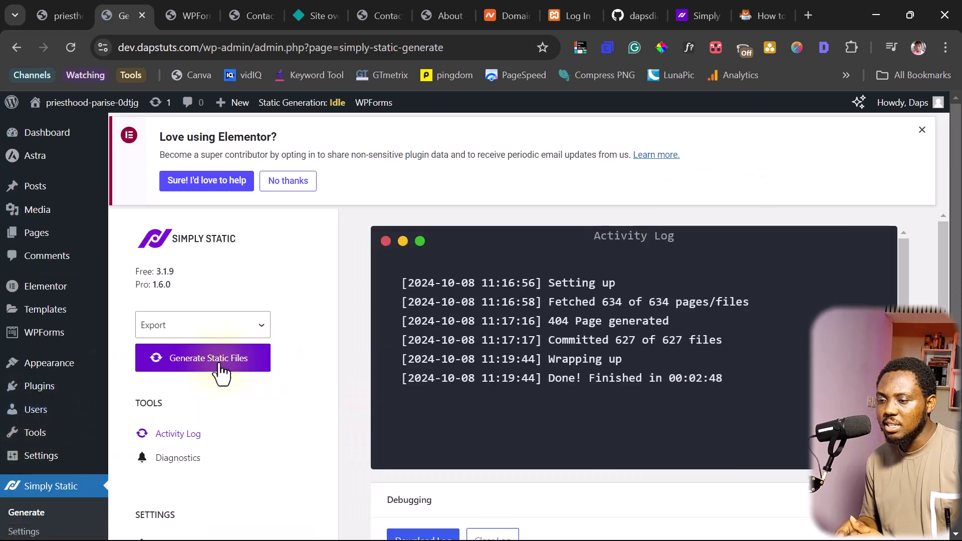
click(219, 365)
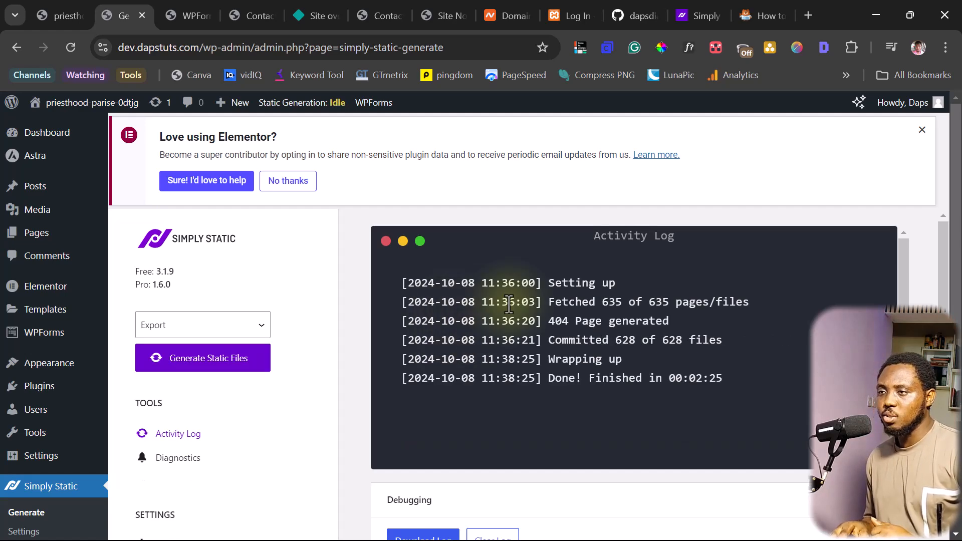
Open the Contact page on the live dapstuts.netlify.app site
click(314, 14)
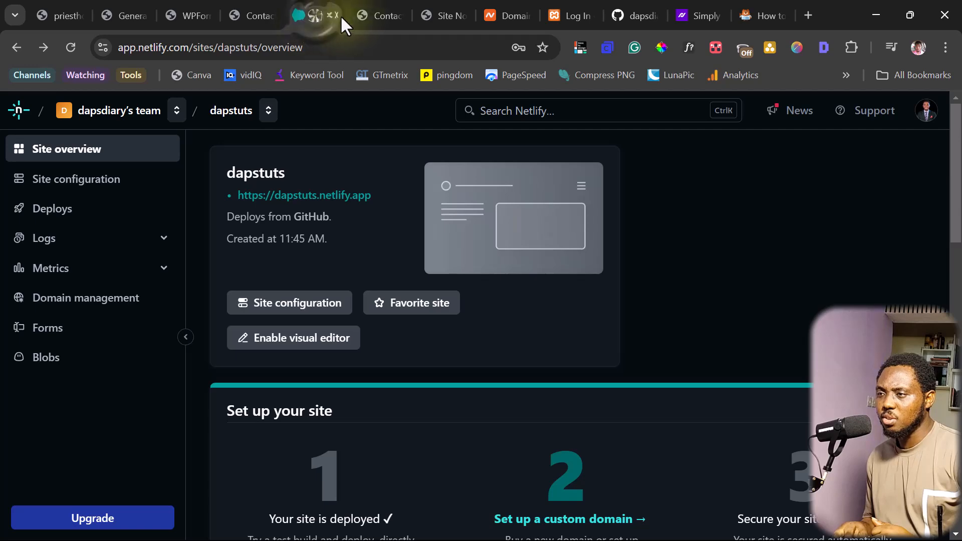
click(382, 15)
scroll(274, 210, up, 10)
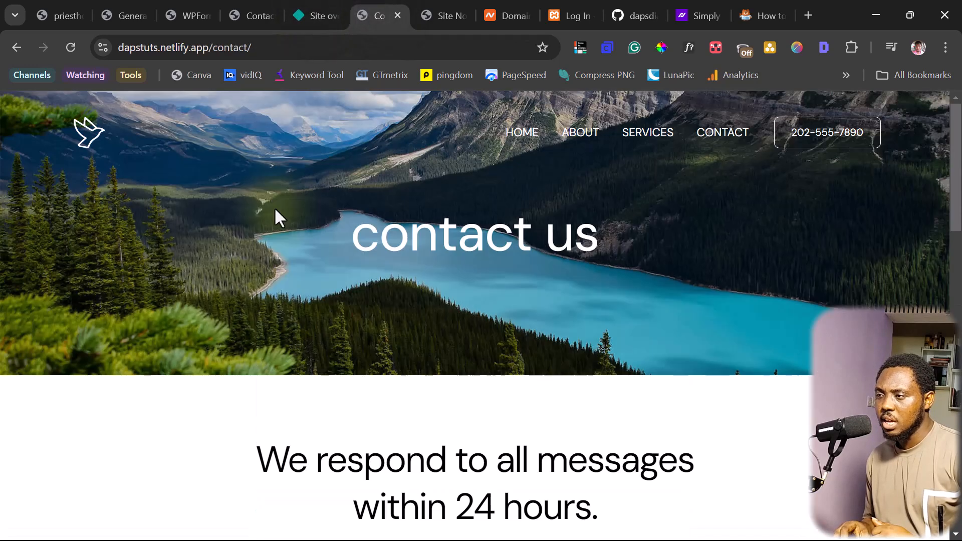
click(521, 134)
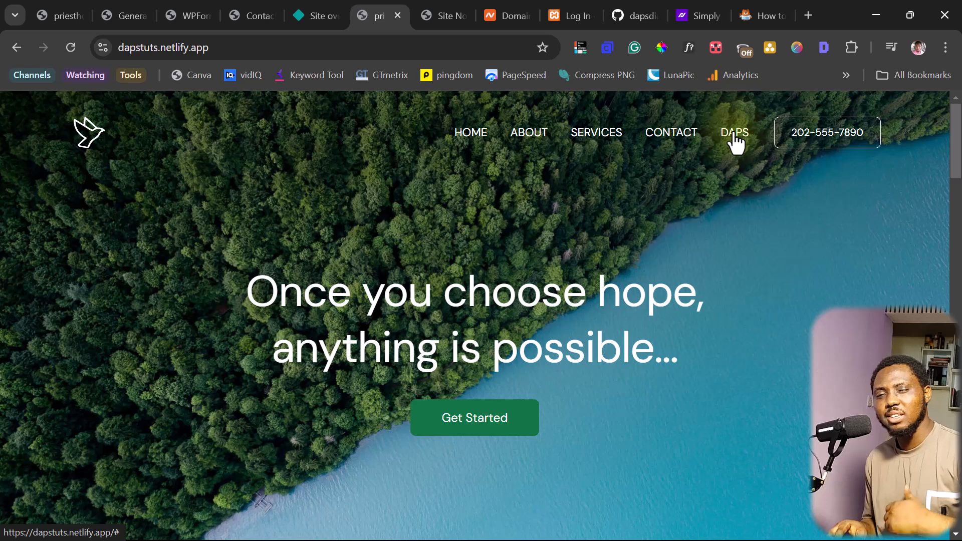
click(674, 140)
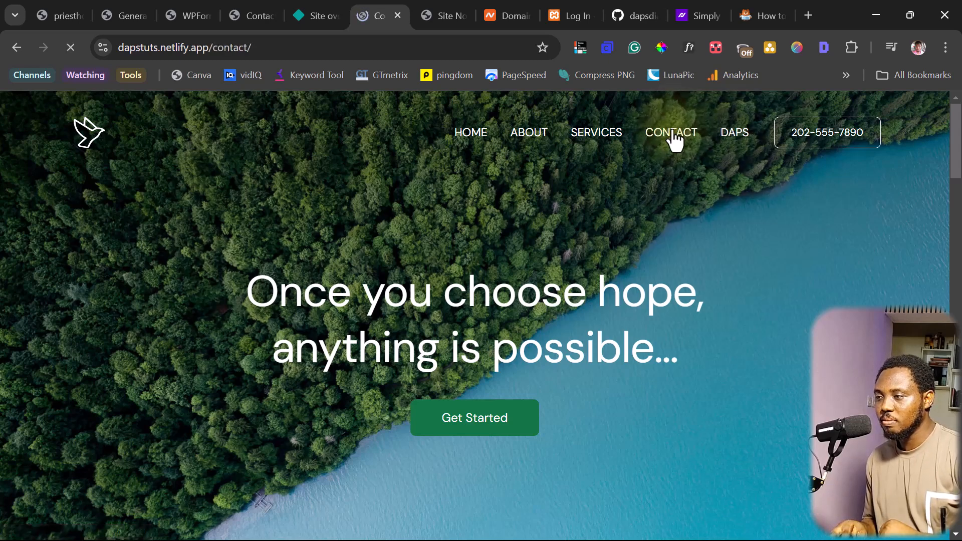
scroll(712, 254, down, 10)
scroll(714, 255, up, 3)
scroll(577, 247, down, 3)
Send a test name, e-mail, phone and 'hello' message, getting the success confirmation
click(286, 165)
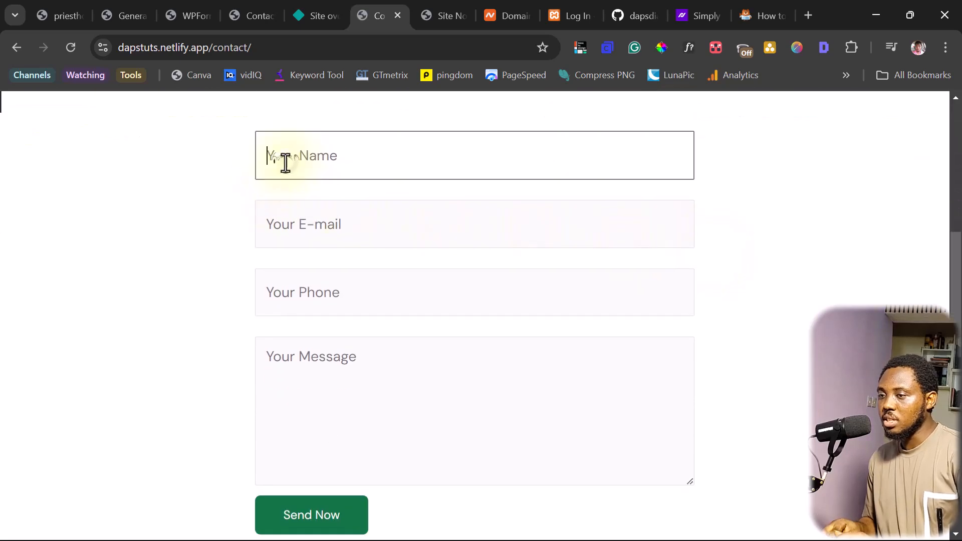
text(d)
key(BackSpace)
text(Daps)
key(Tab)
key(Tab)
text(2345)
key(Tab)
text(hello)
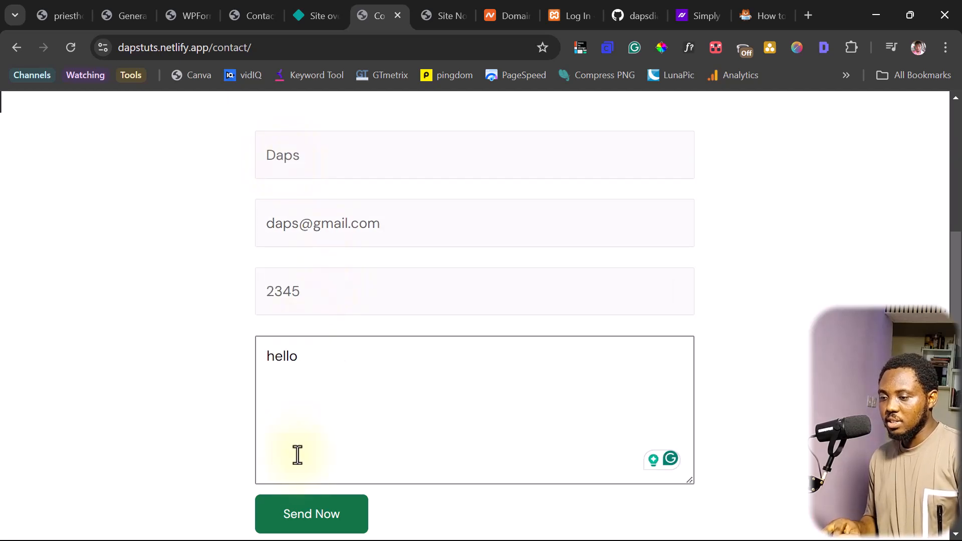
click(311, 518)
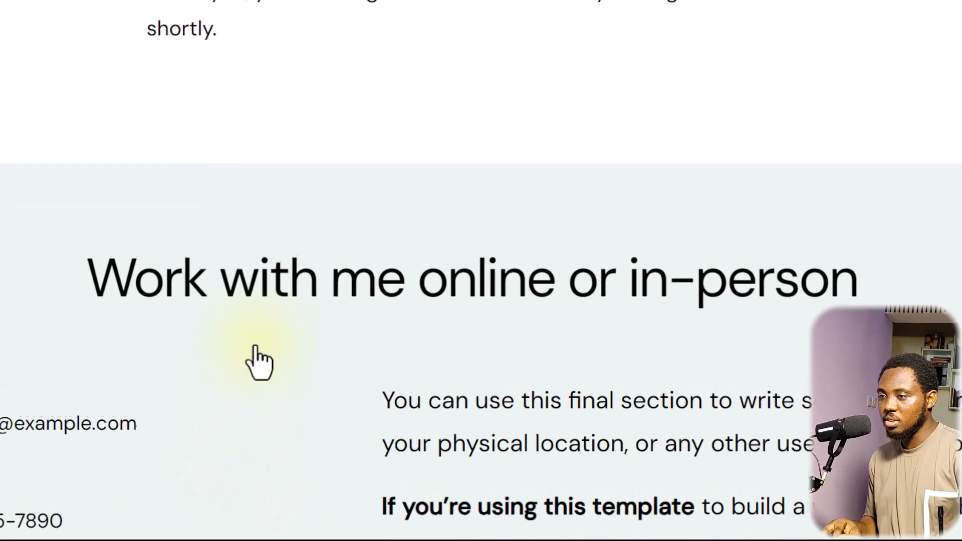
scroll(312, 303, up, 2)
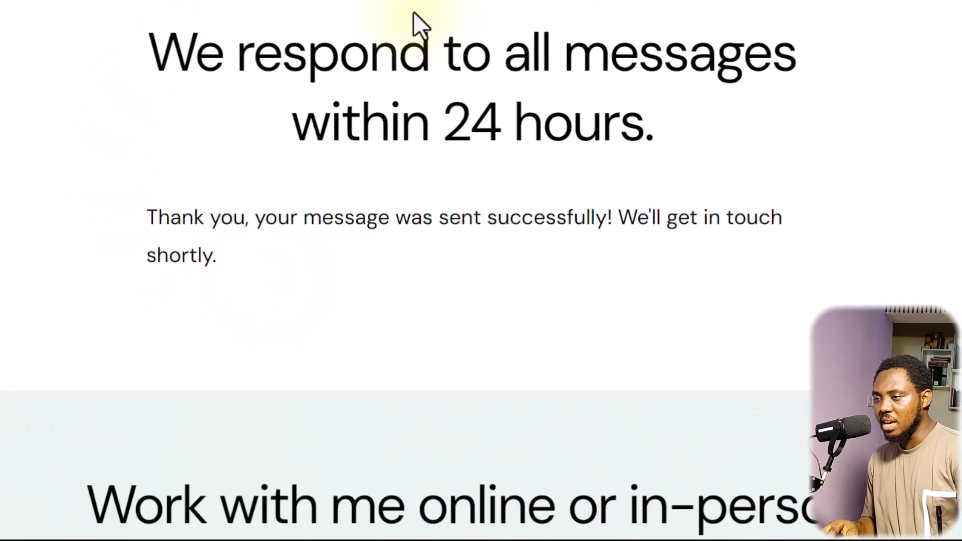